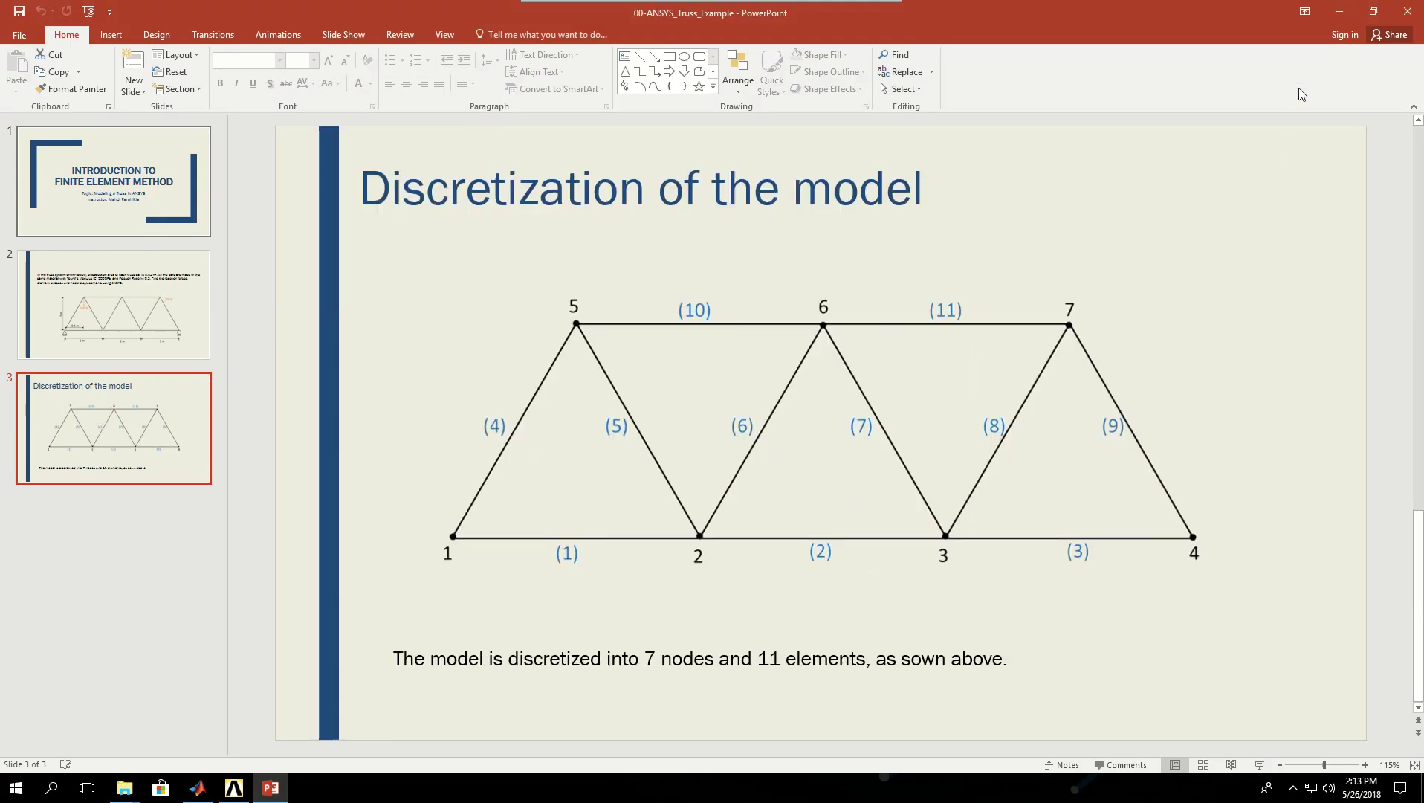
Step: Start the ANSYS session and switch the graphics area to a white background with Reverse Video
left_click(1339, 12)
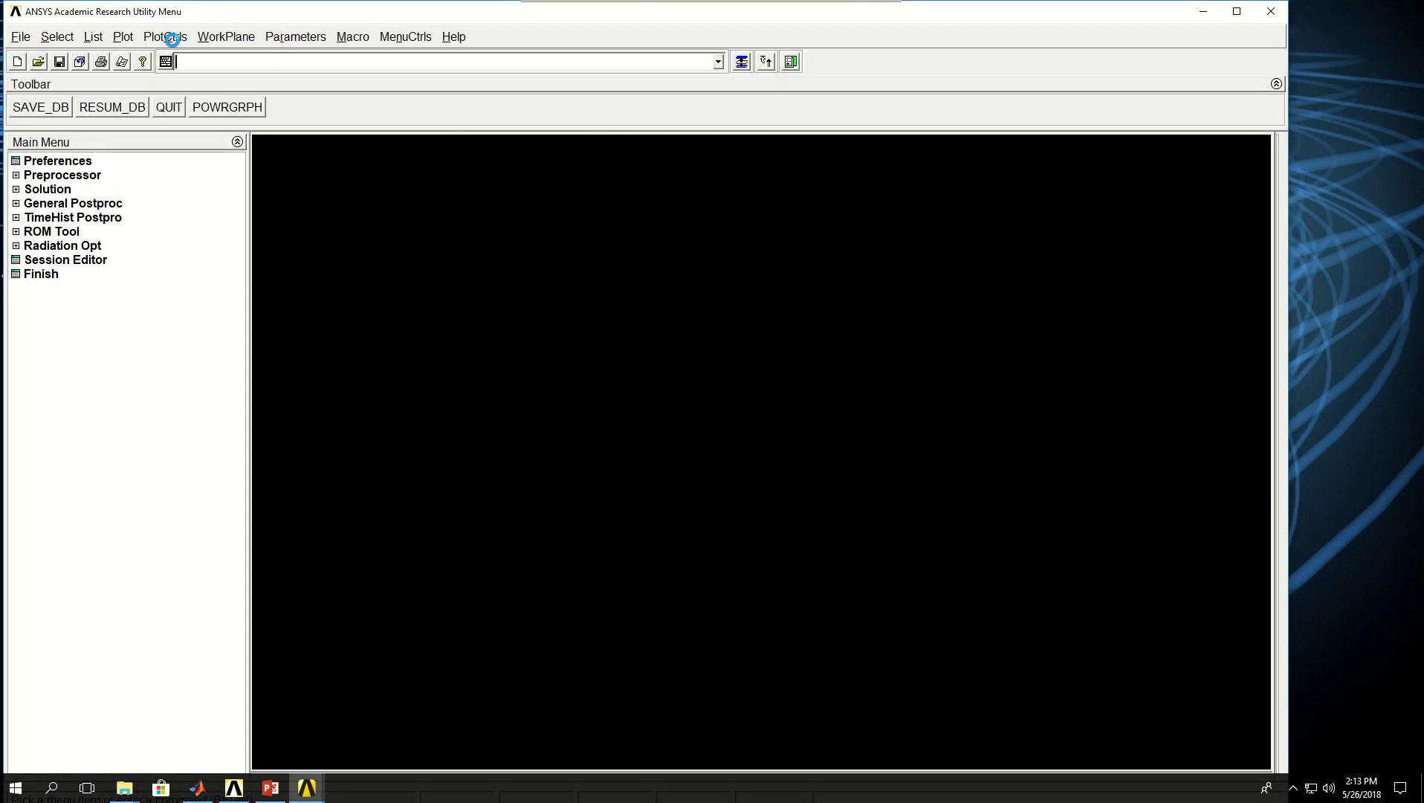
left_click(171, 39)
mouse_move(246, 132)
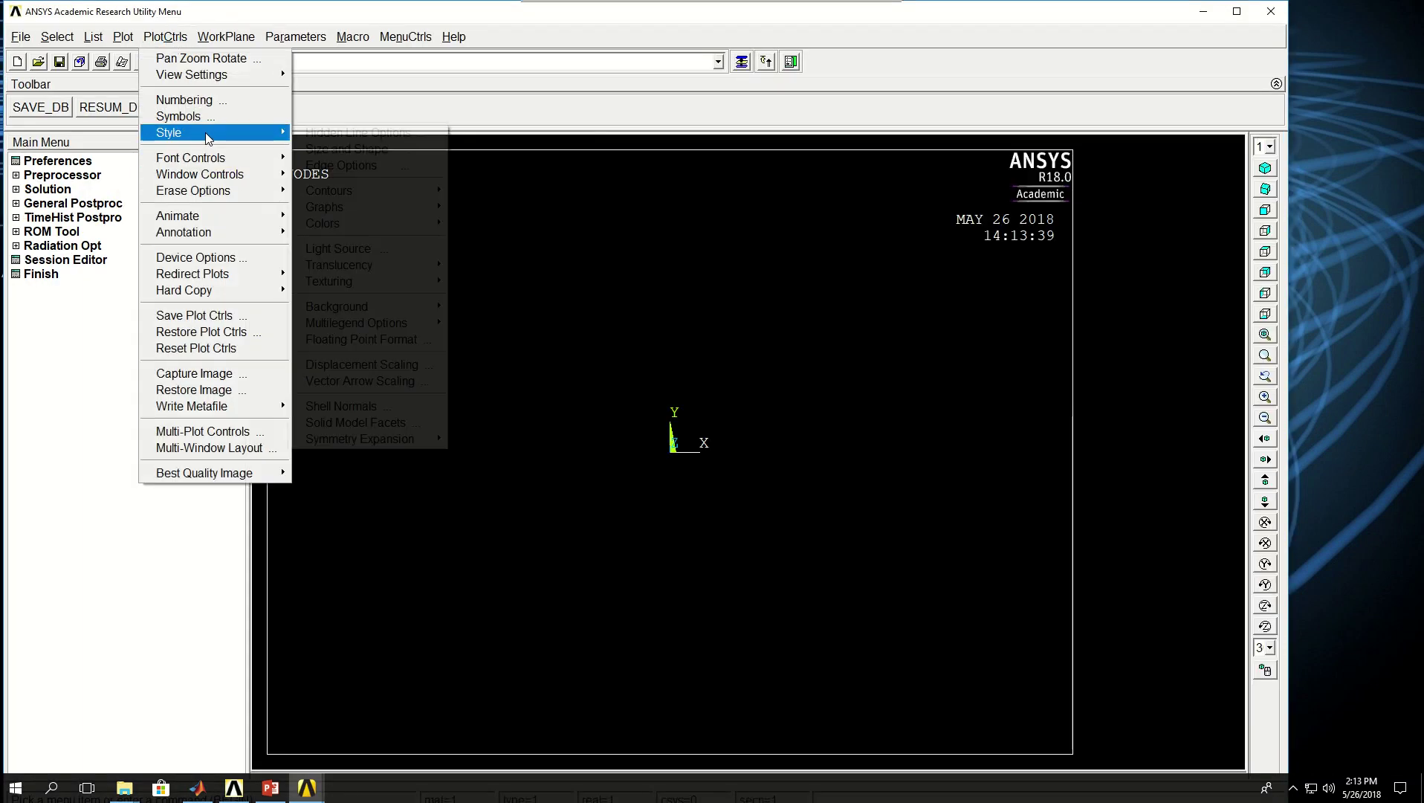
mouse_move(373, 223)
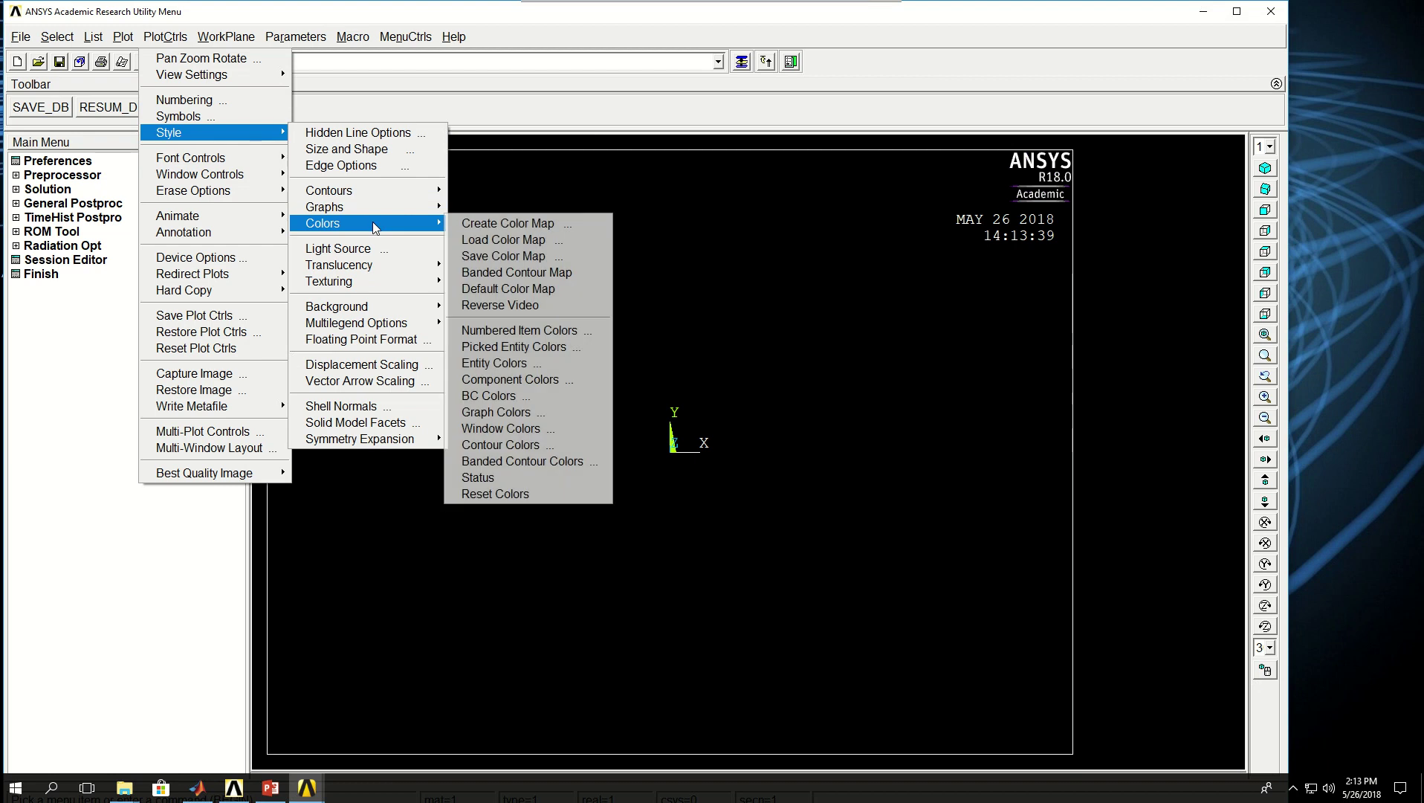
left_click(500, 305)
Step: Open the Mechanical APDL documentation in the Help Viewer and move it aside
left_click(459, 38)
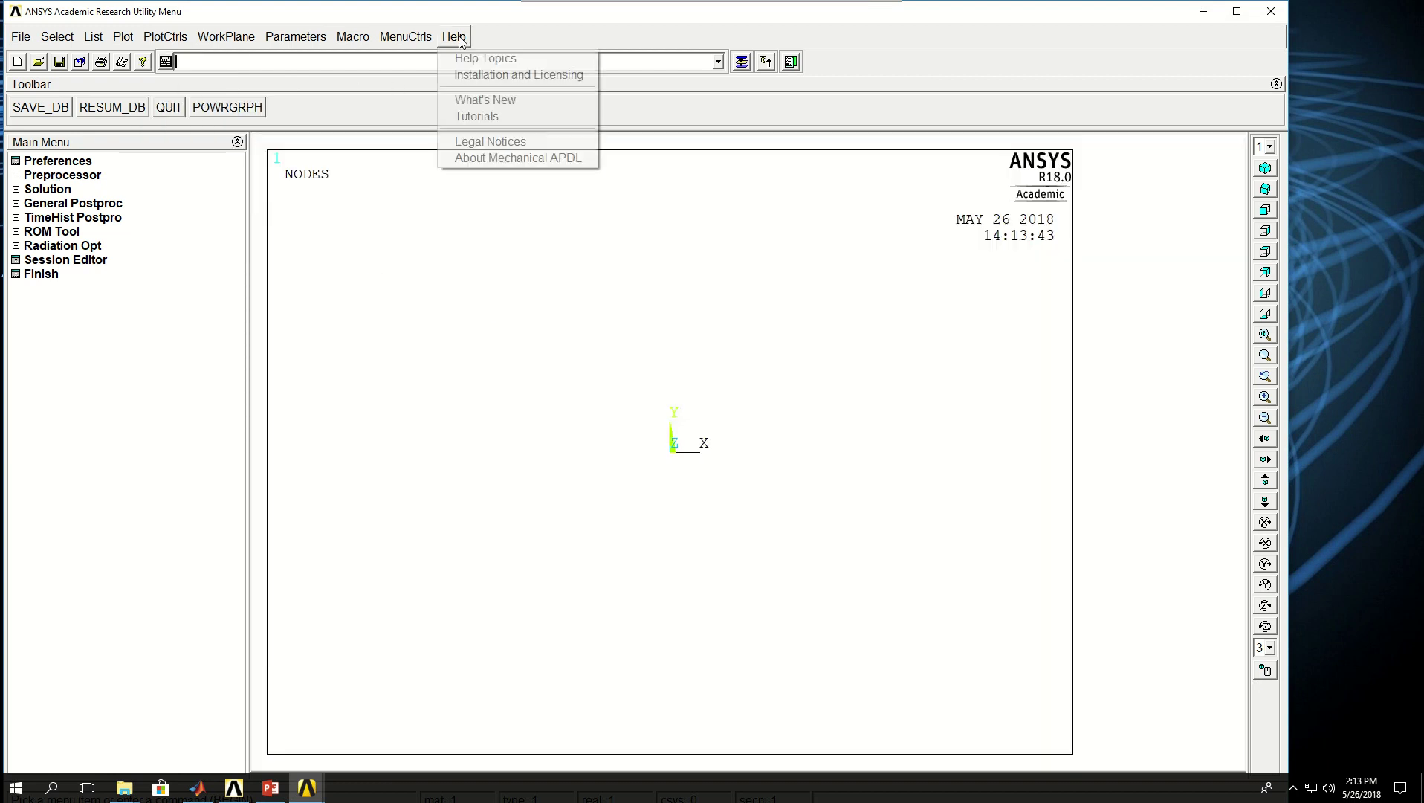
left_click(465, 59)
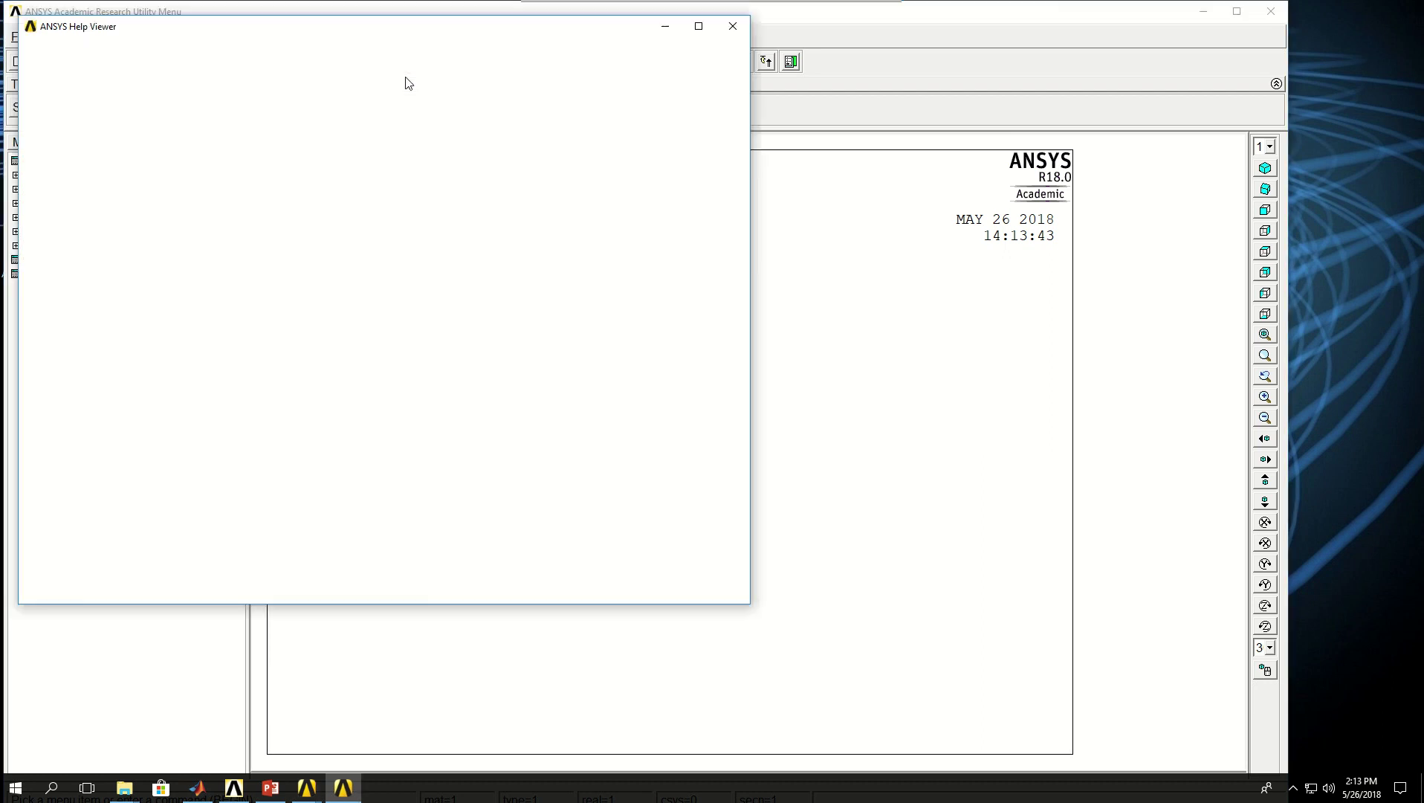
left_click_drag(330, 26, 972, 155)
left_click(563, 409)
Step: Add element type 1 as LINK180 from the Link element family
left_click(773, 35)
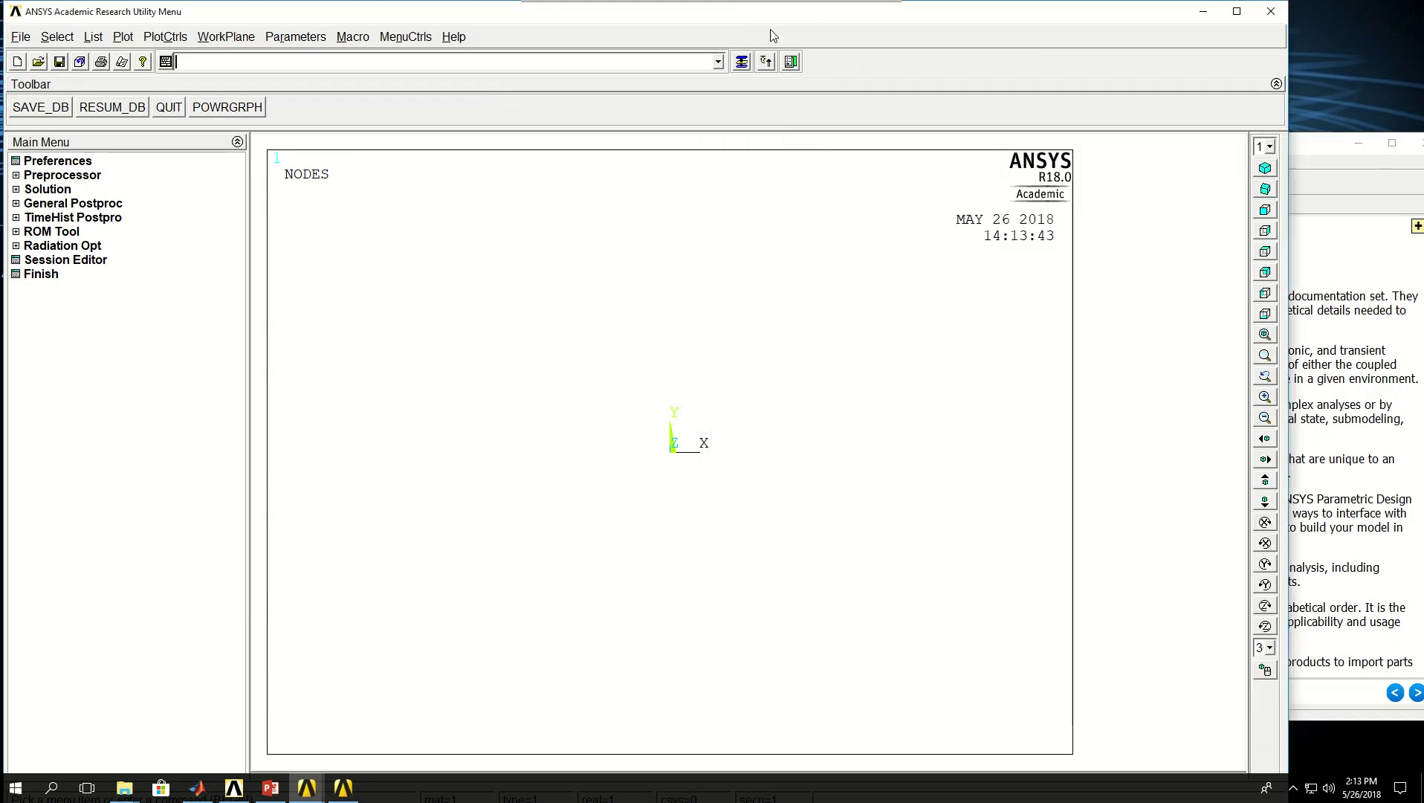
left_click(58, 177)
left_click(66, 190)
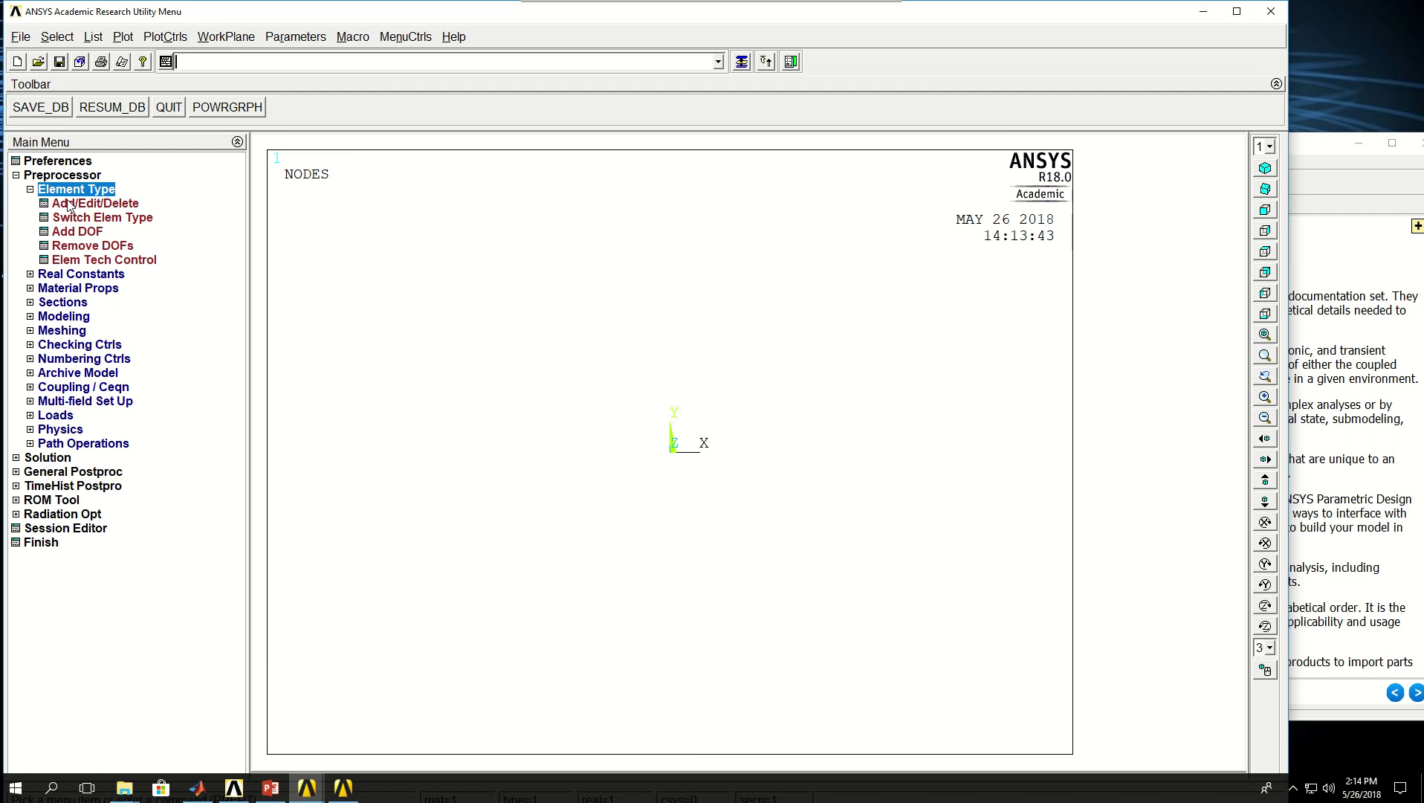
left_click(69, 204)
left_click(129, 380)
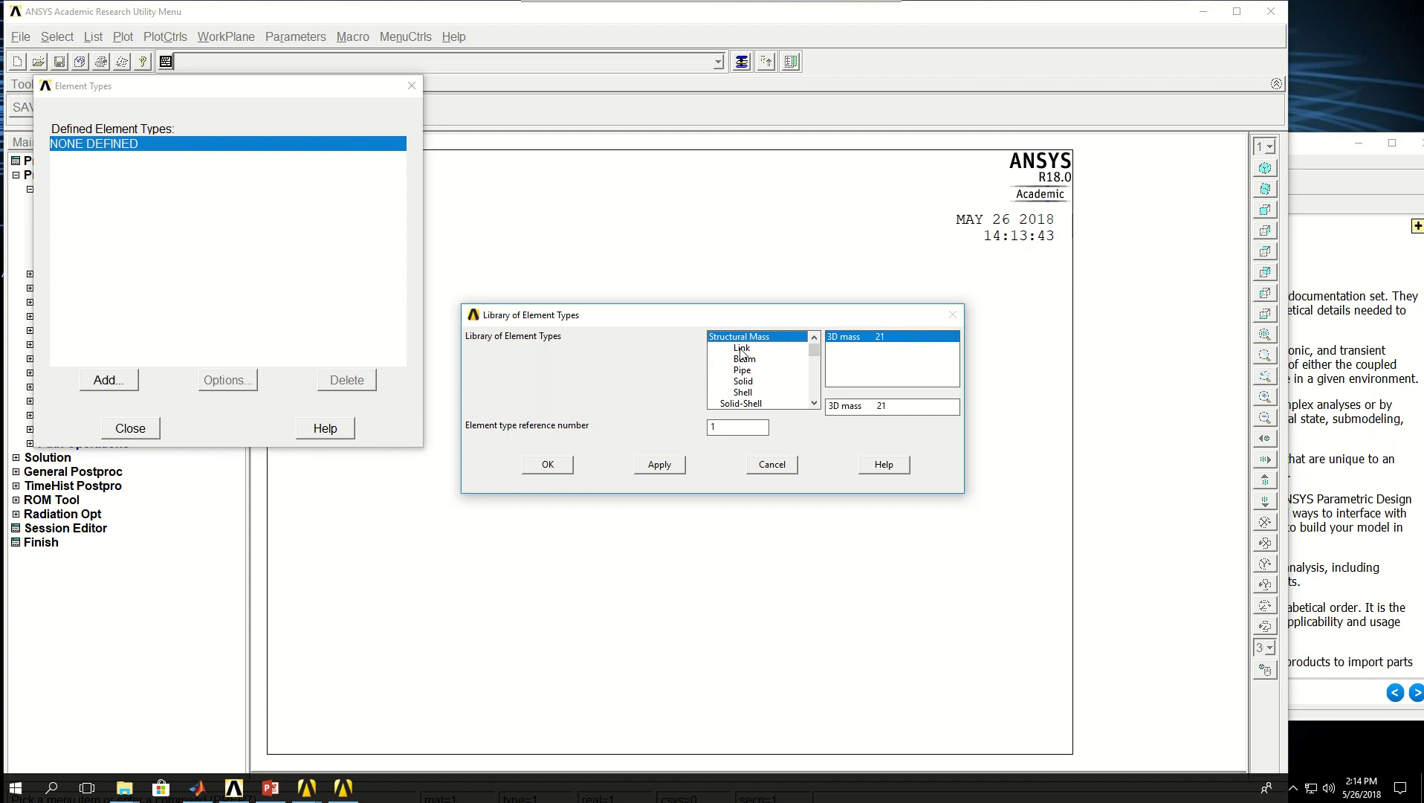
left_click_drag(704, 318, 690, 316)
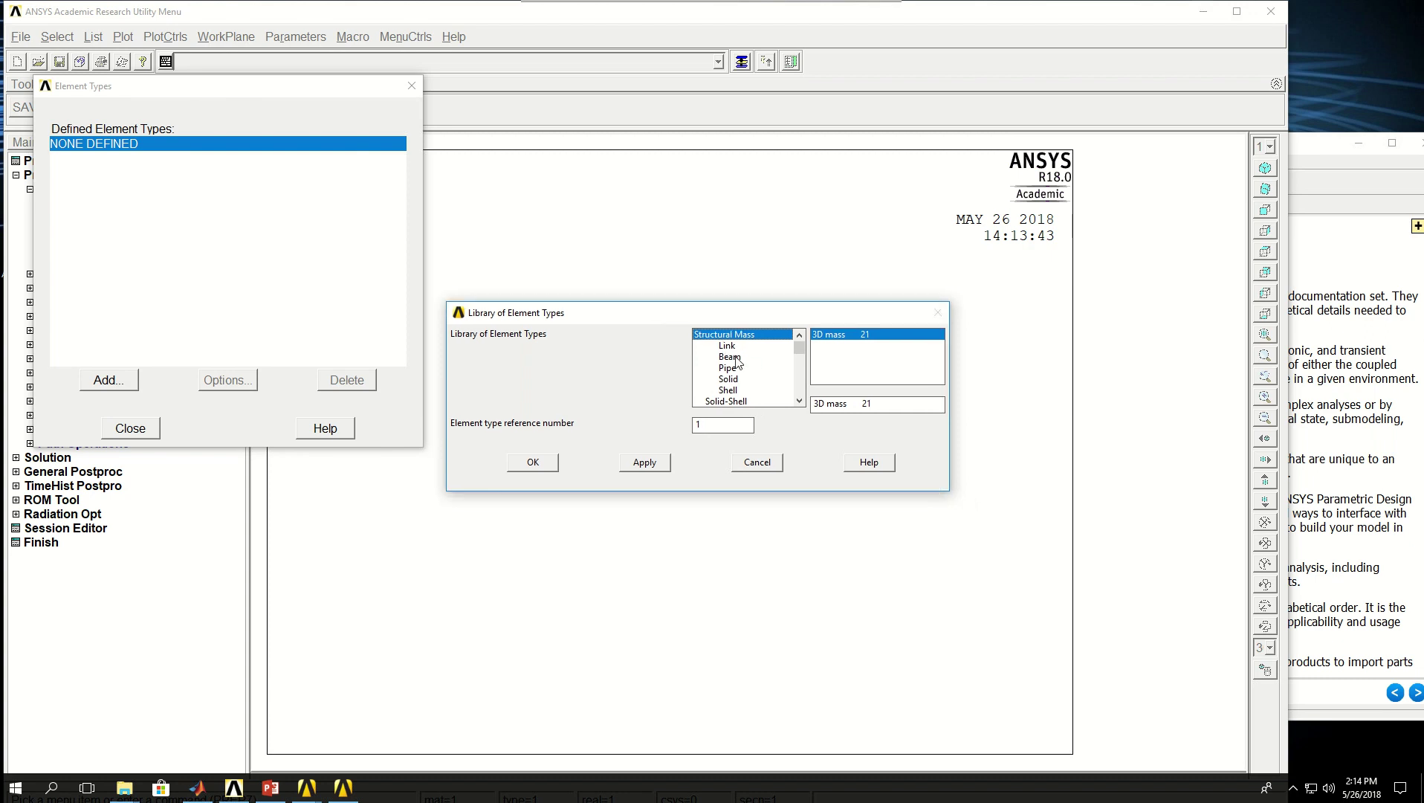
left_click(728, 350)
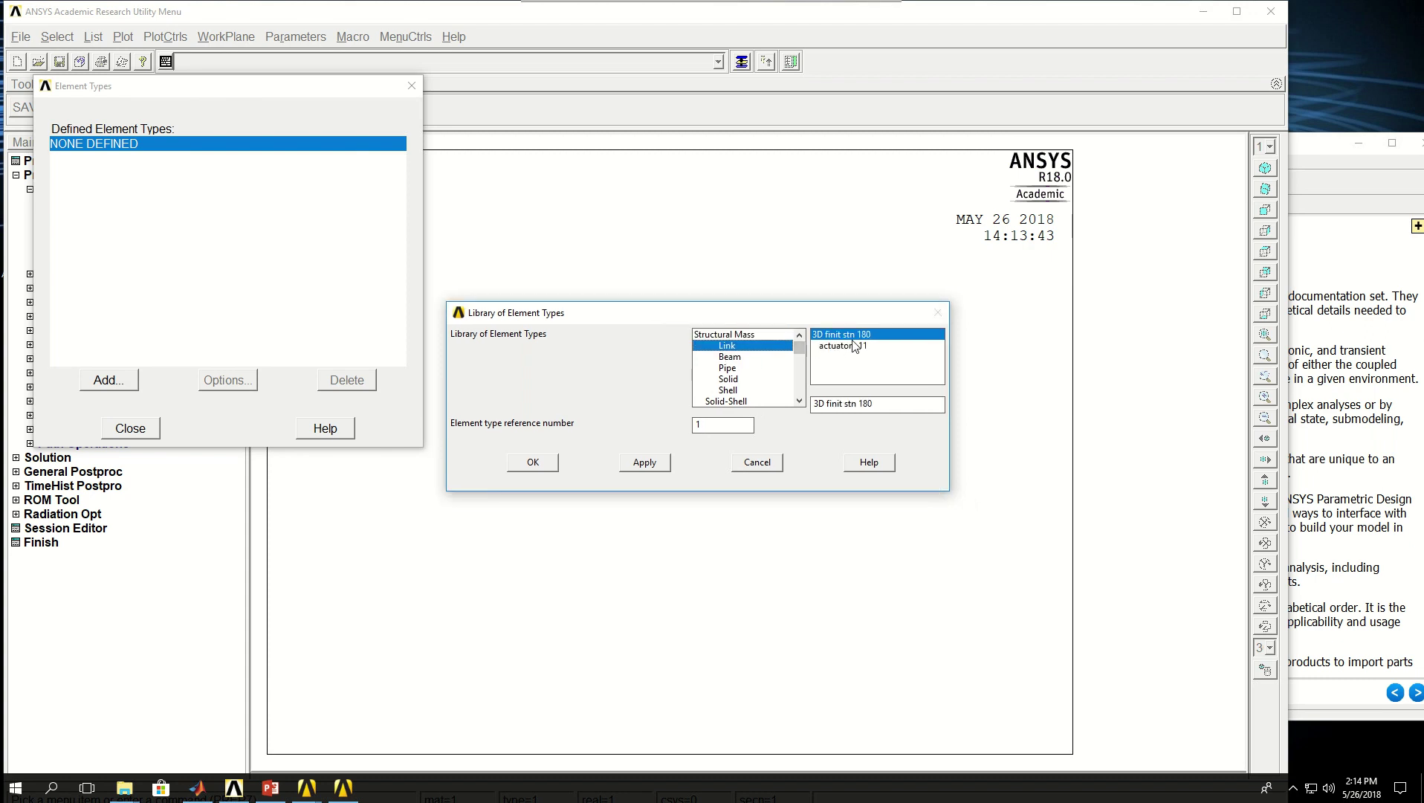
left_click(543, 470)
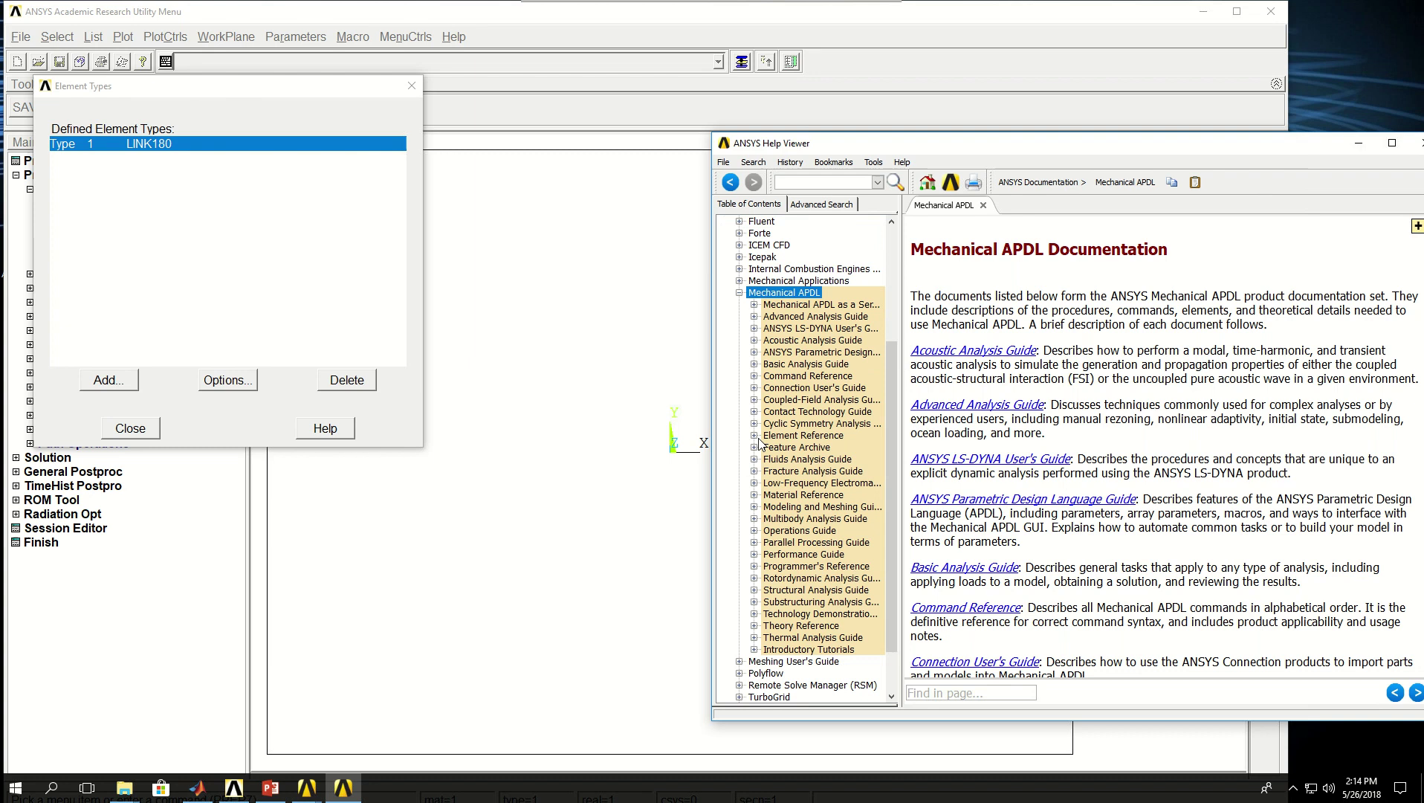
Step: Look up the LINK180 page in the Element Library help and note its truss-modelling use
left_click(755, 438)
left_click(814, 533)
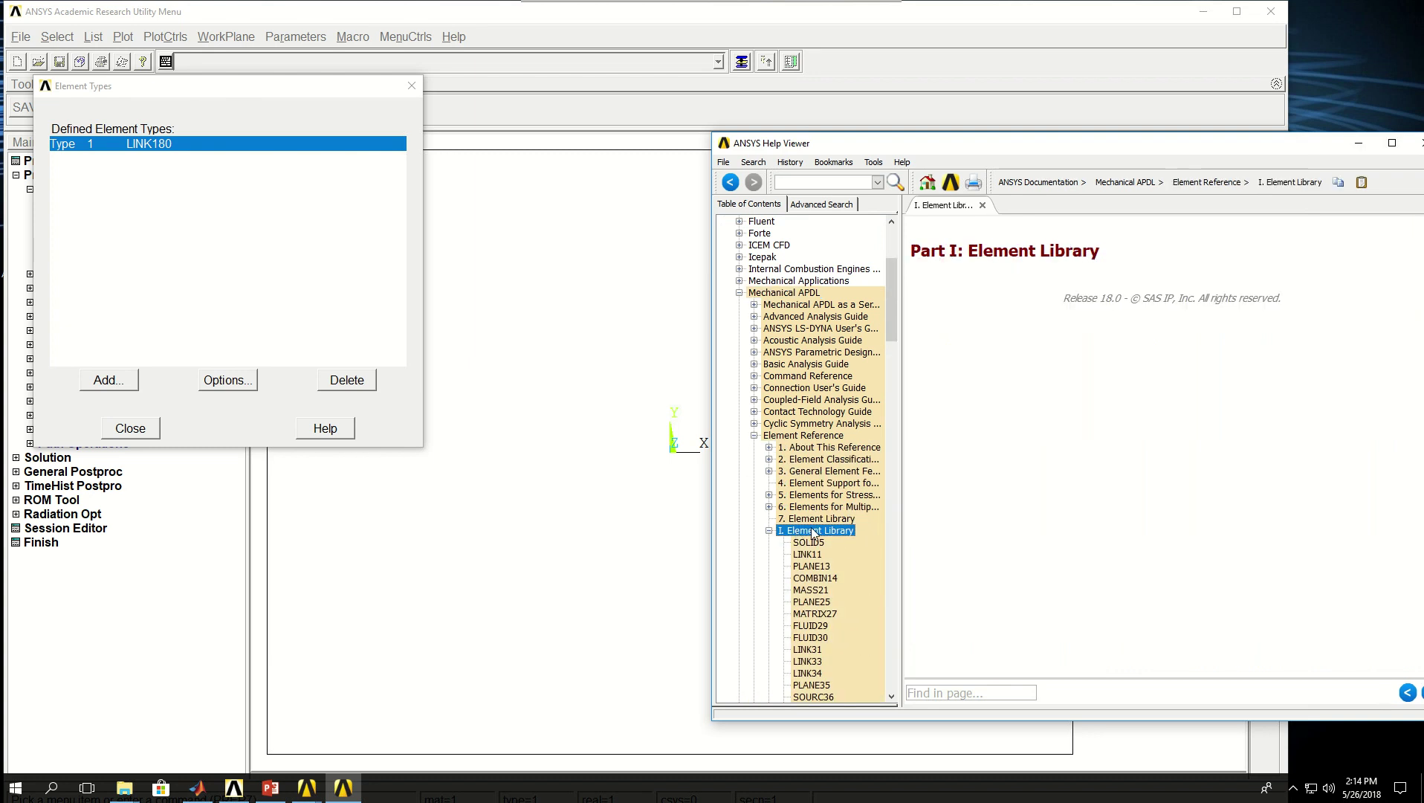
left_click_drag(893, 301, 896, 473)
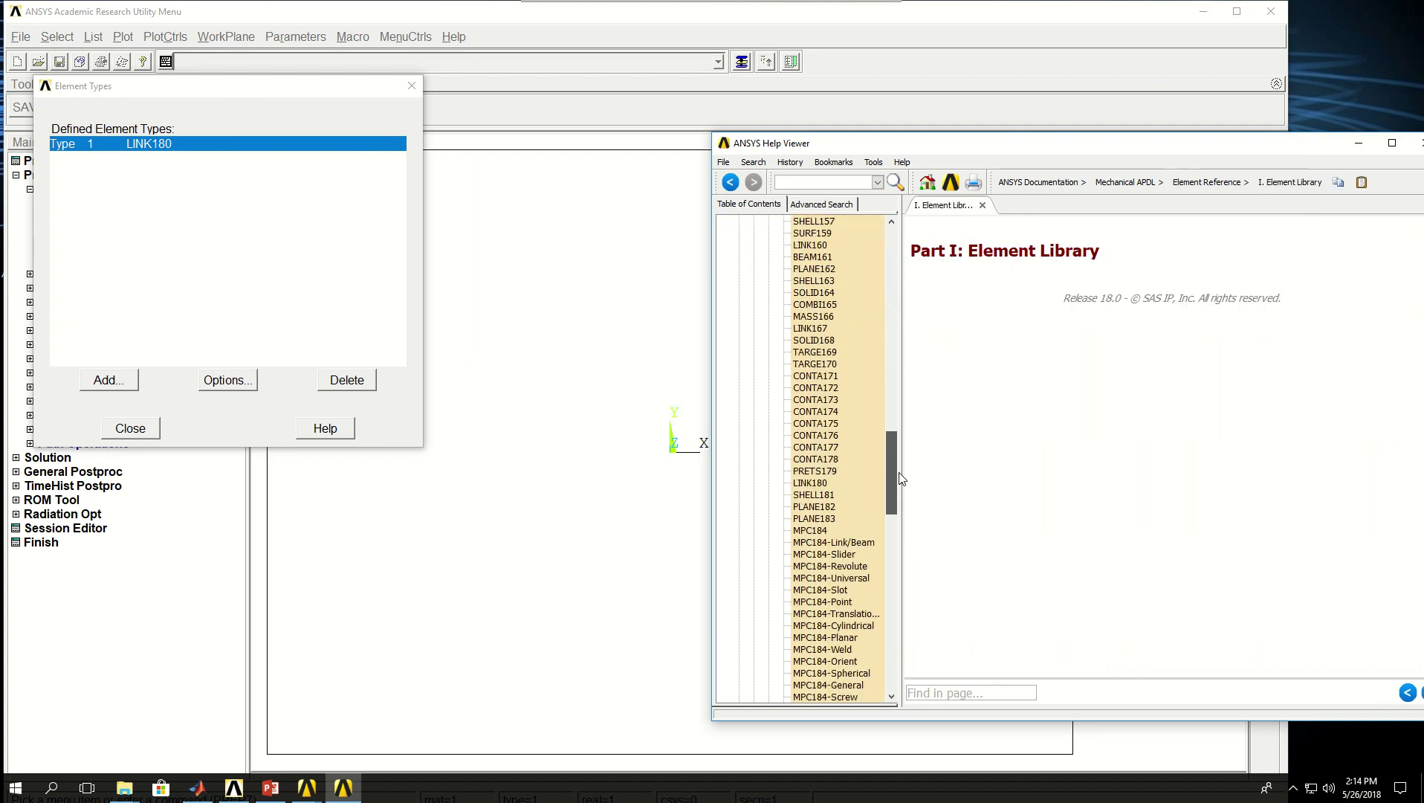
left_click(818, 484)
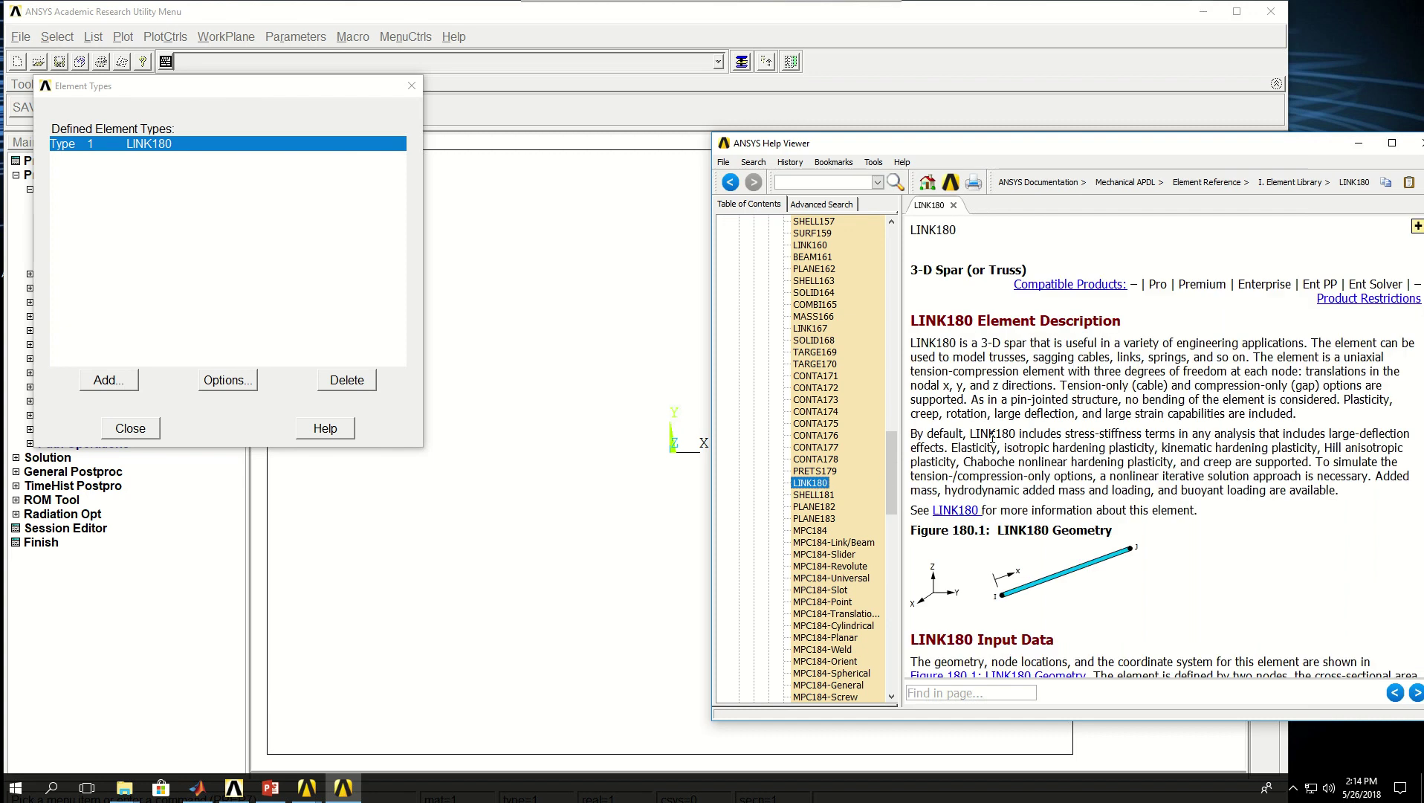
left_click_drag(936, 359, 1045, 358)
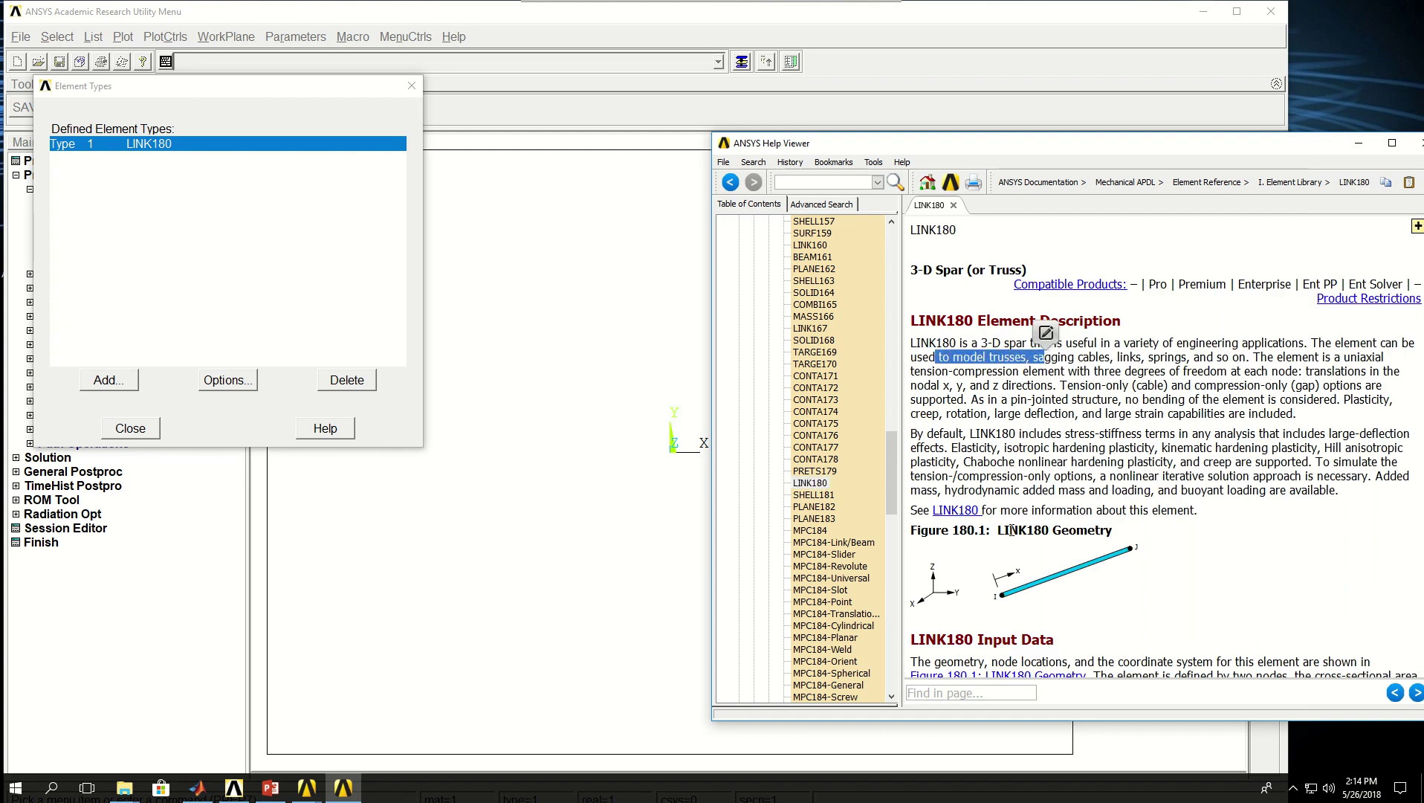
left_click(1359, 143)
Step: Accept the default LINK180 options and close the Element Types list
left_click(226, 380)
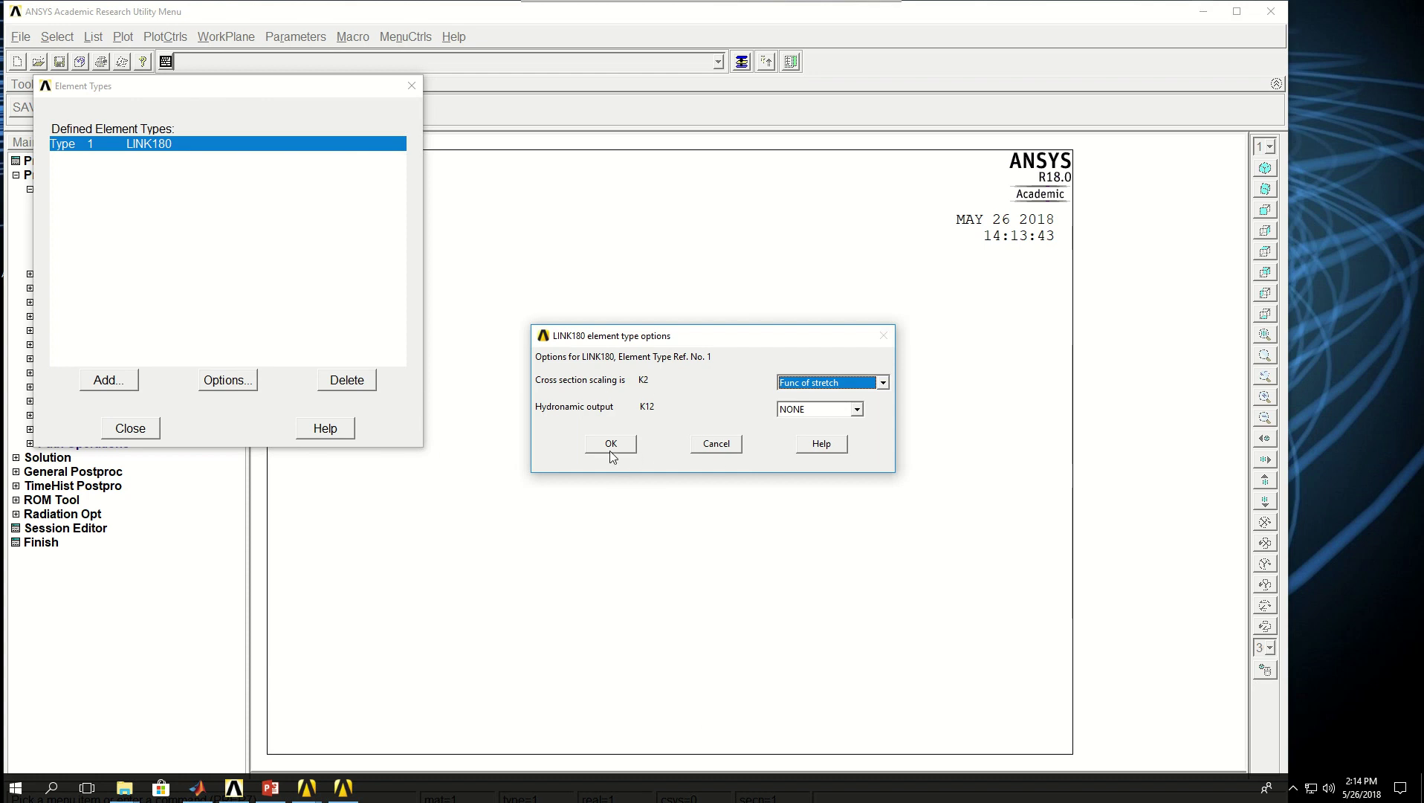
left_click(732, 444)
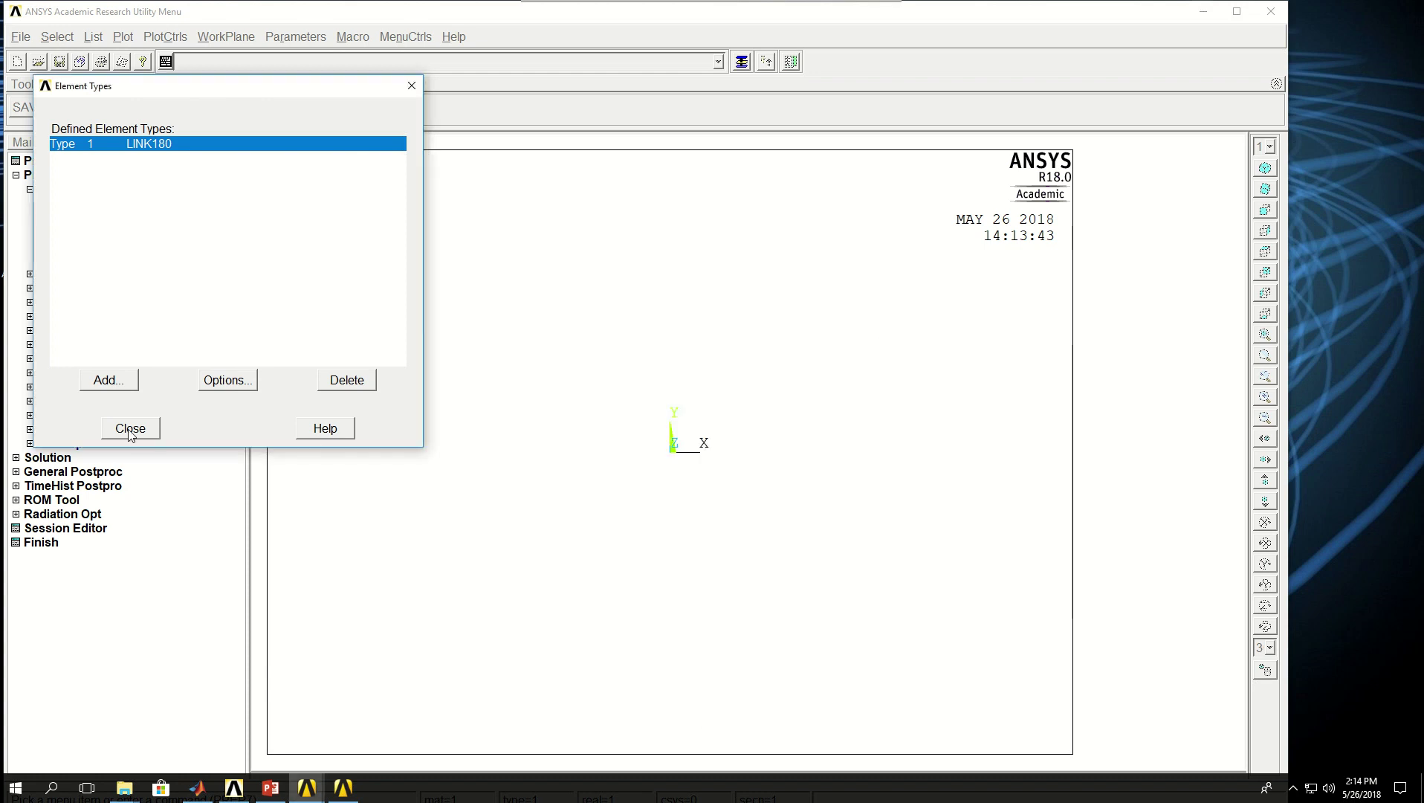
left_click(130, 432)
Step: Add link section ID 1 with a link area of 0.01
left_click(29, 189)
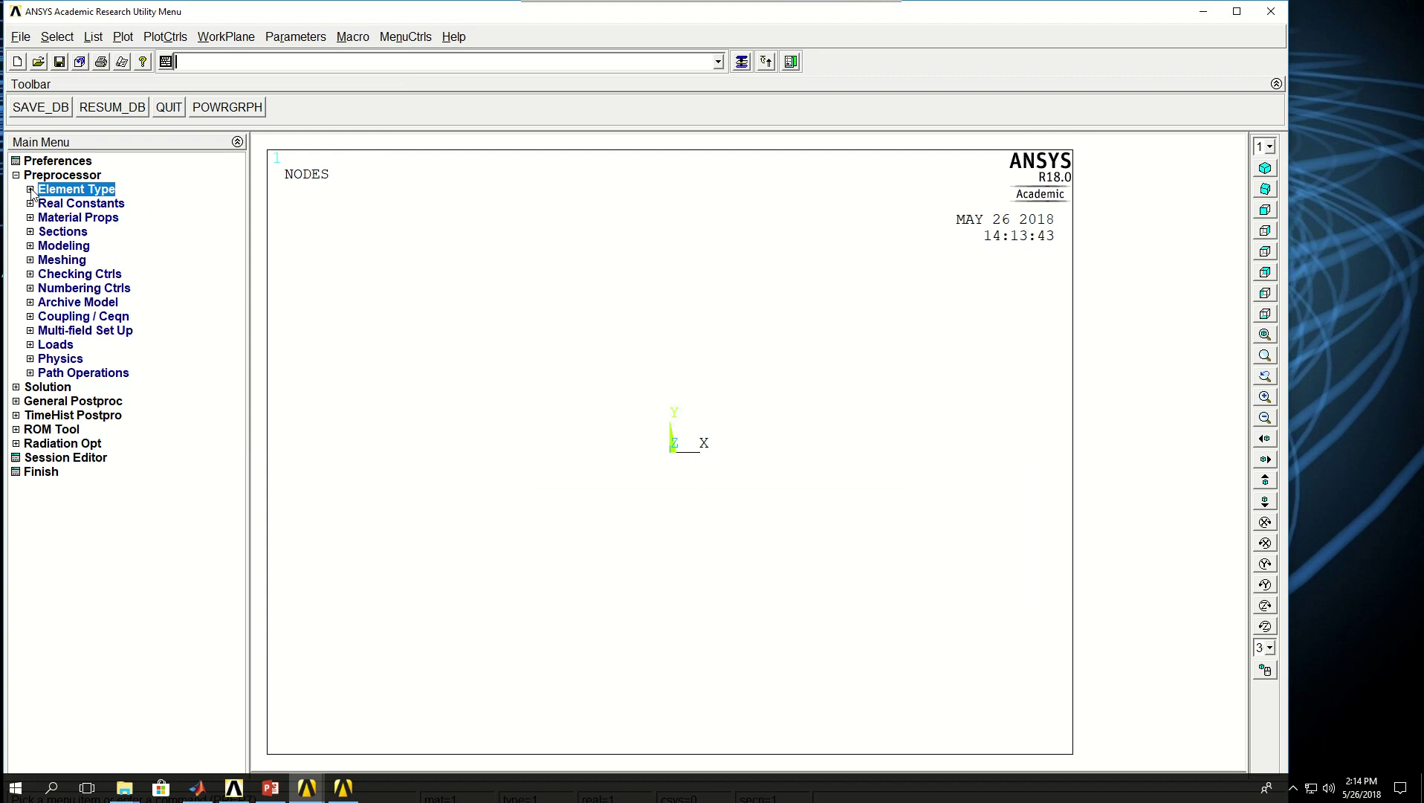
left_click(31, 231)
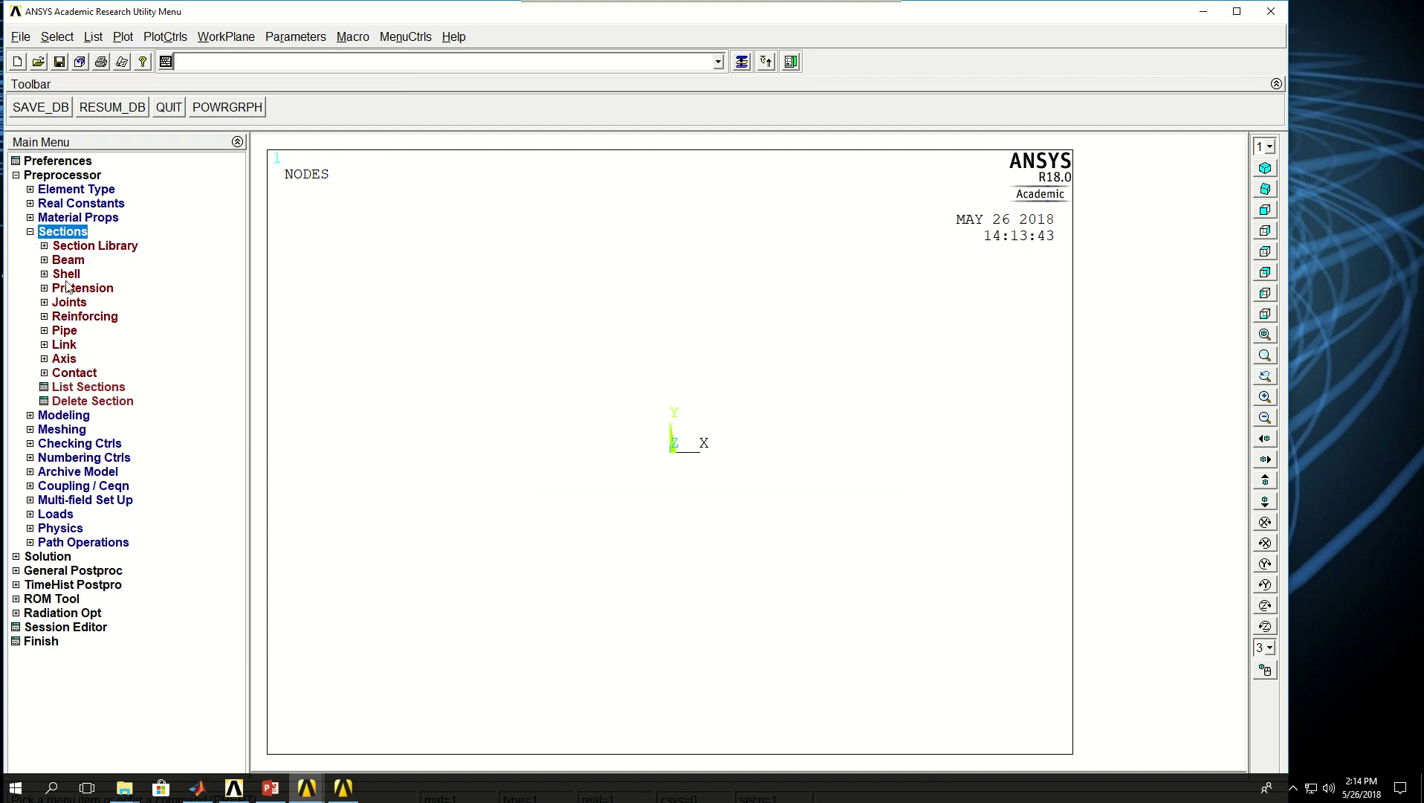
left_click(64, 346)
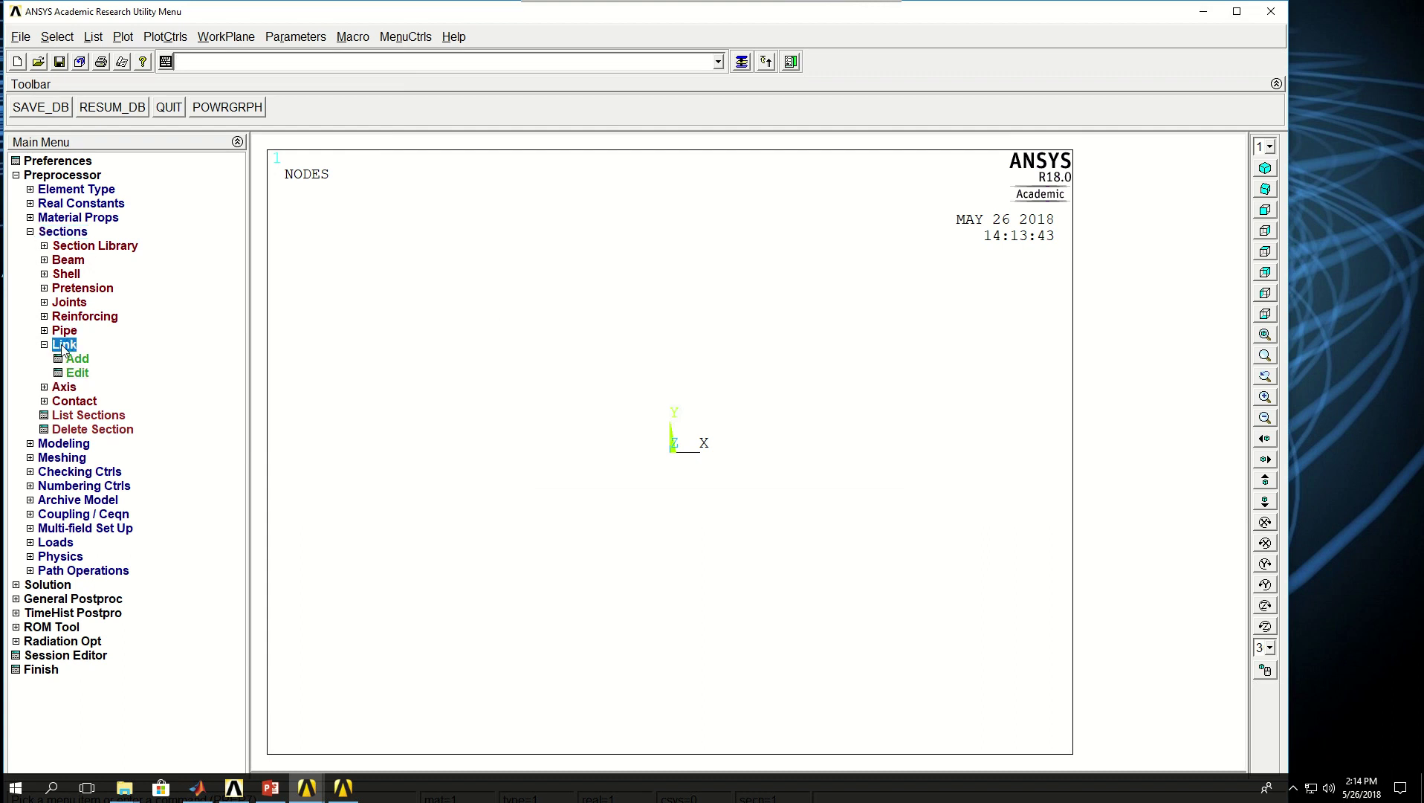
left_click(77, 360)
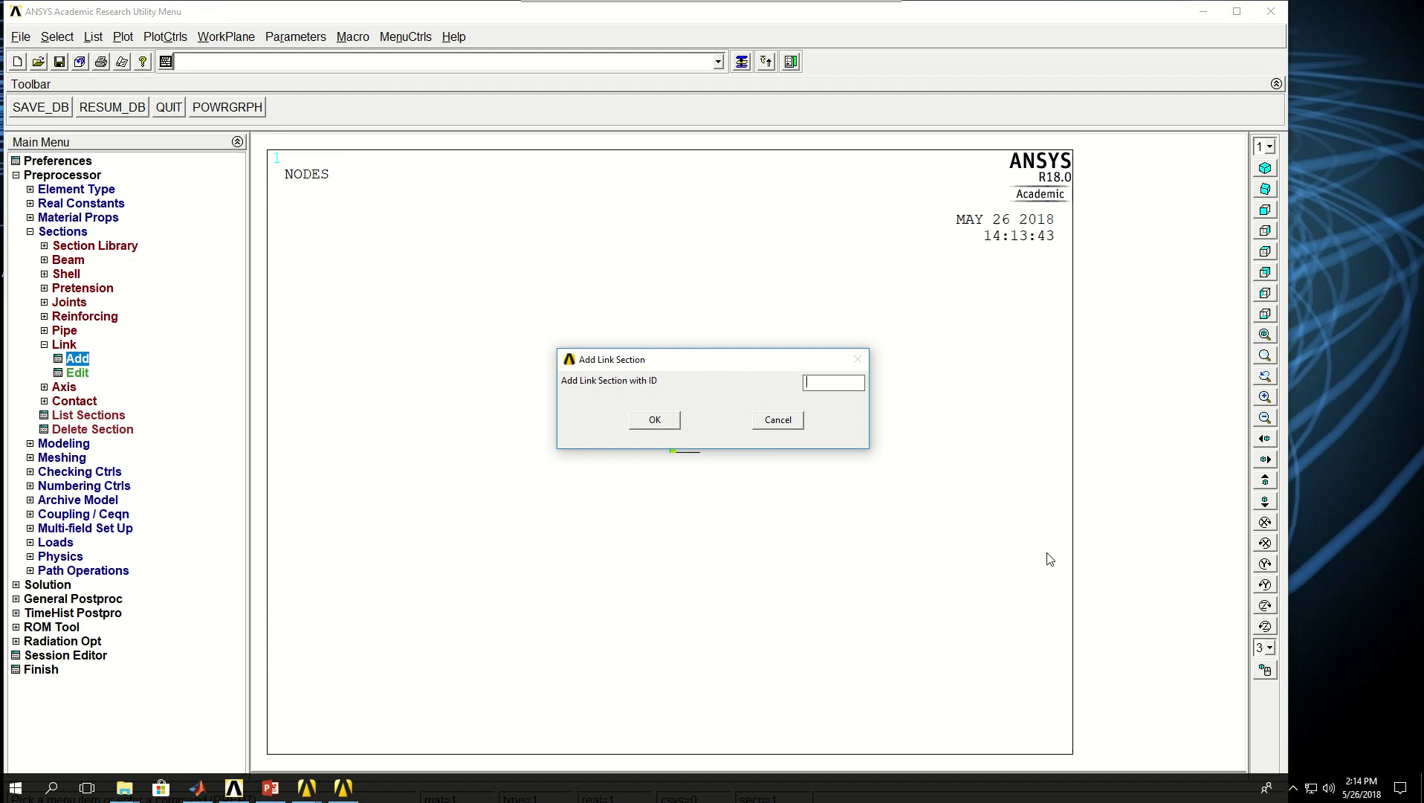
key("Return")
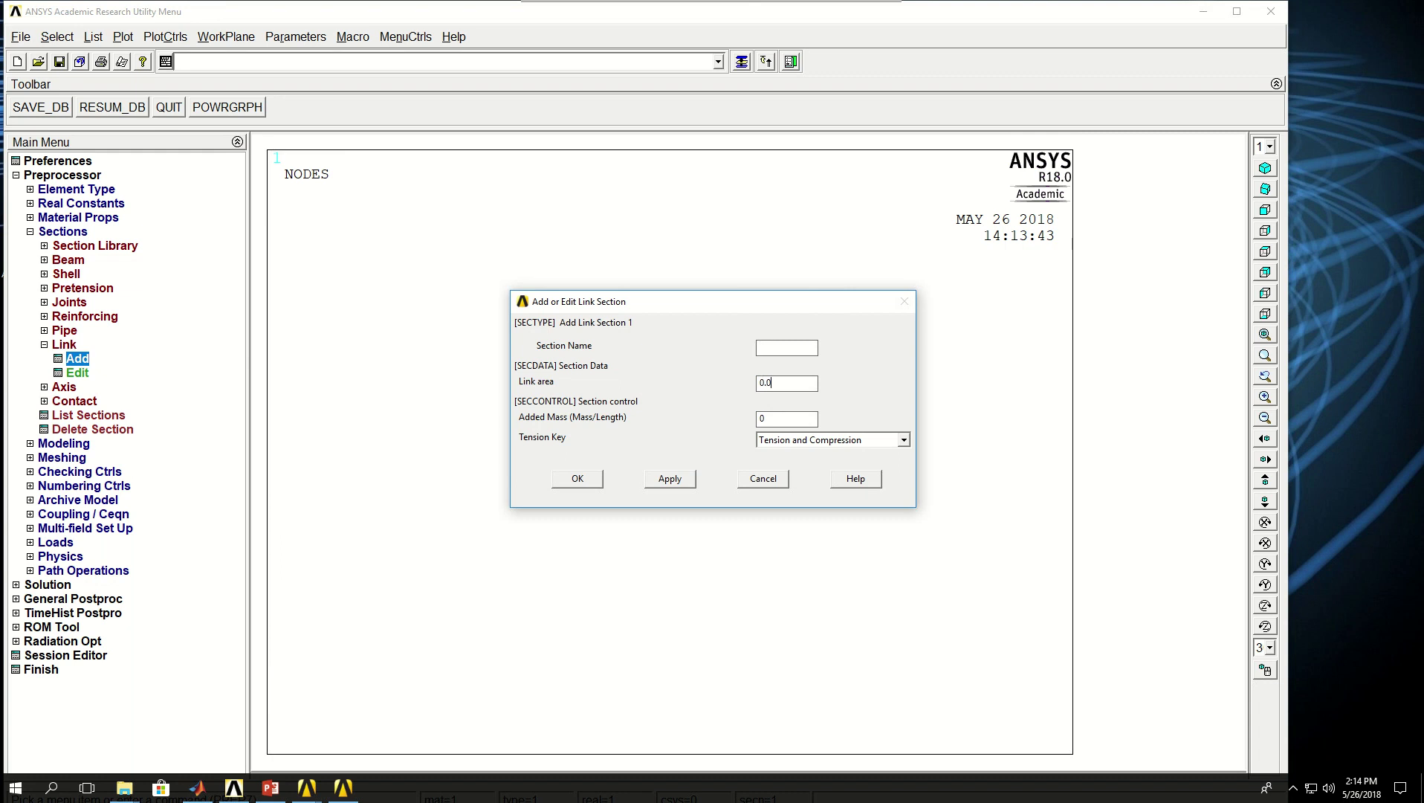
left_click(578, 479)
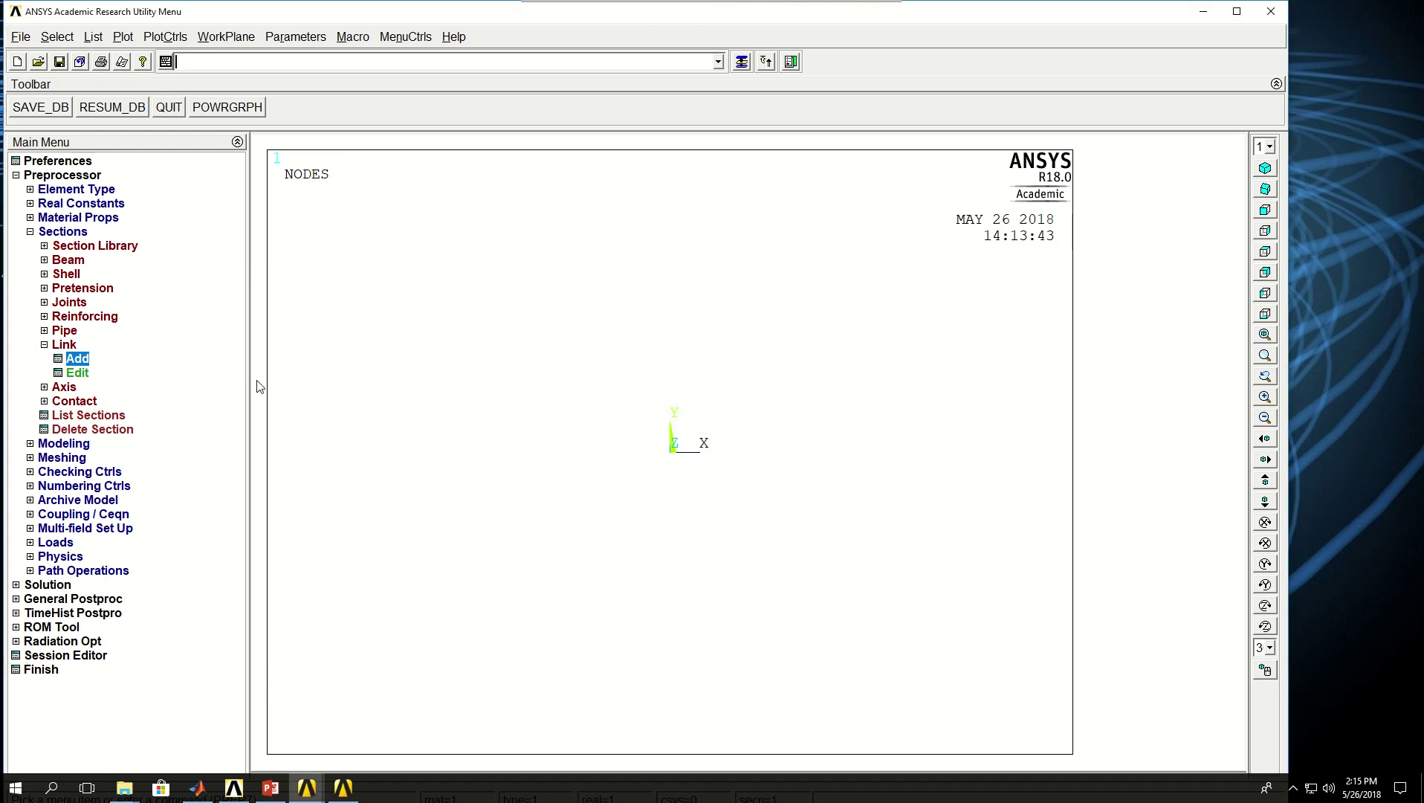
Step: Define material 1 as linear isotropic elastic with EX 2E11 and PRXY 0.3
left_click(63, 218)
left_click(82, 274)
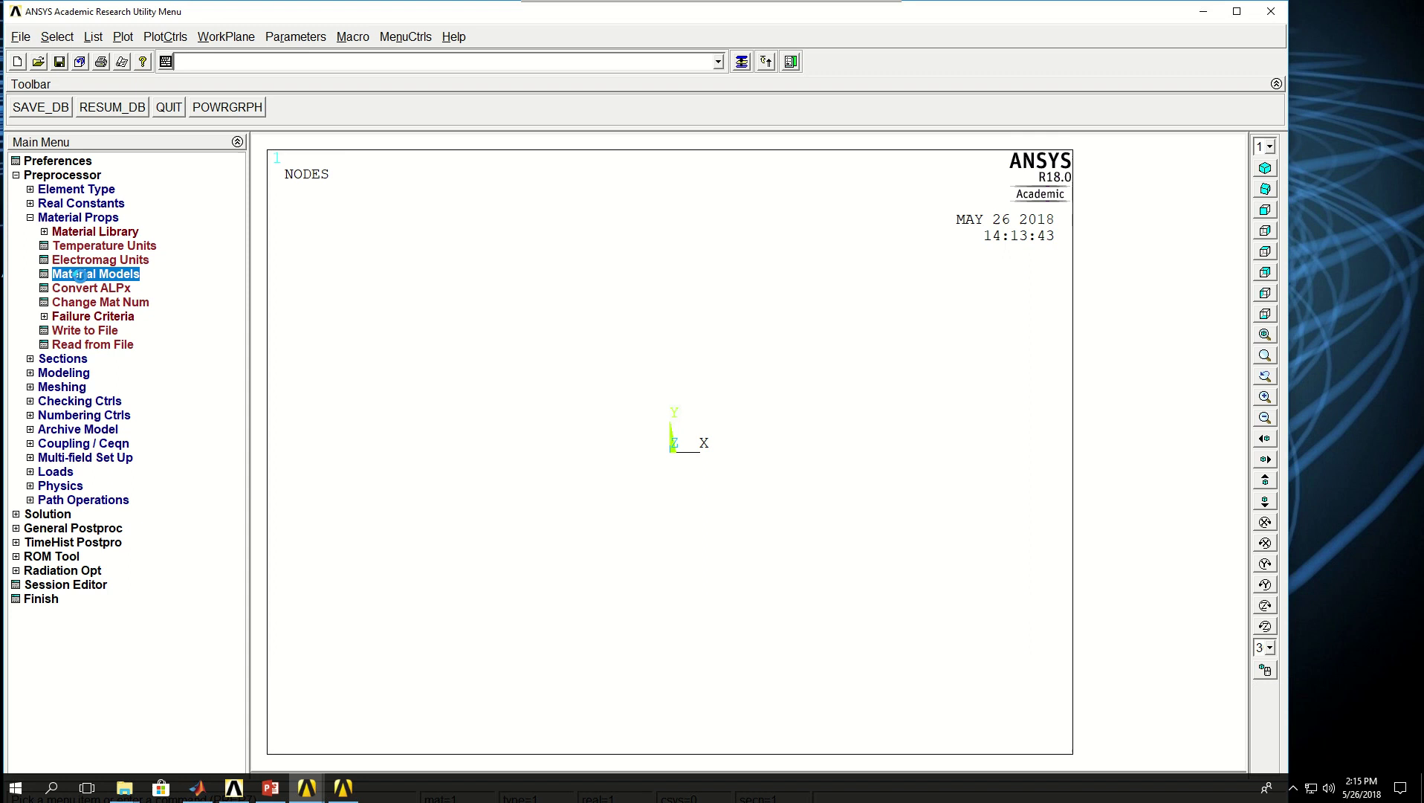
double_click(736, 370)
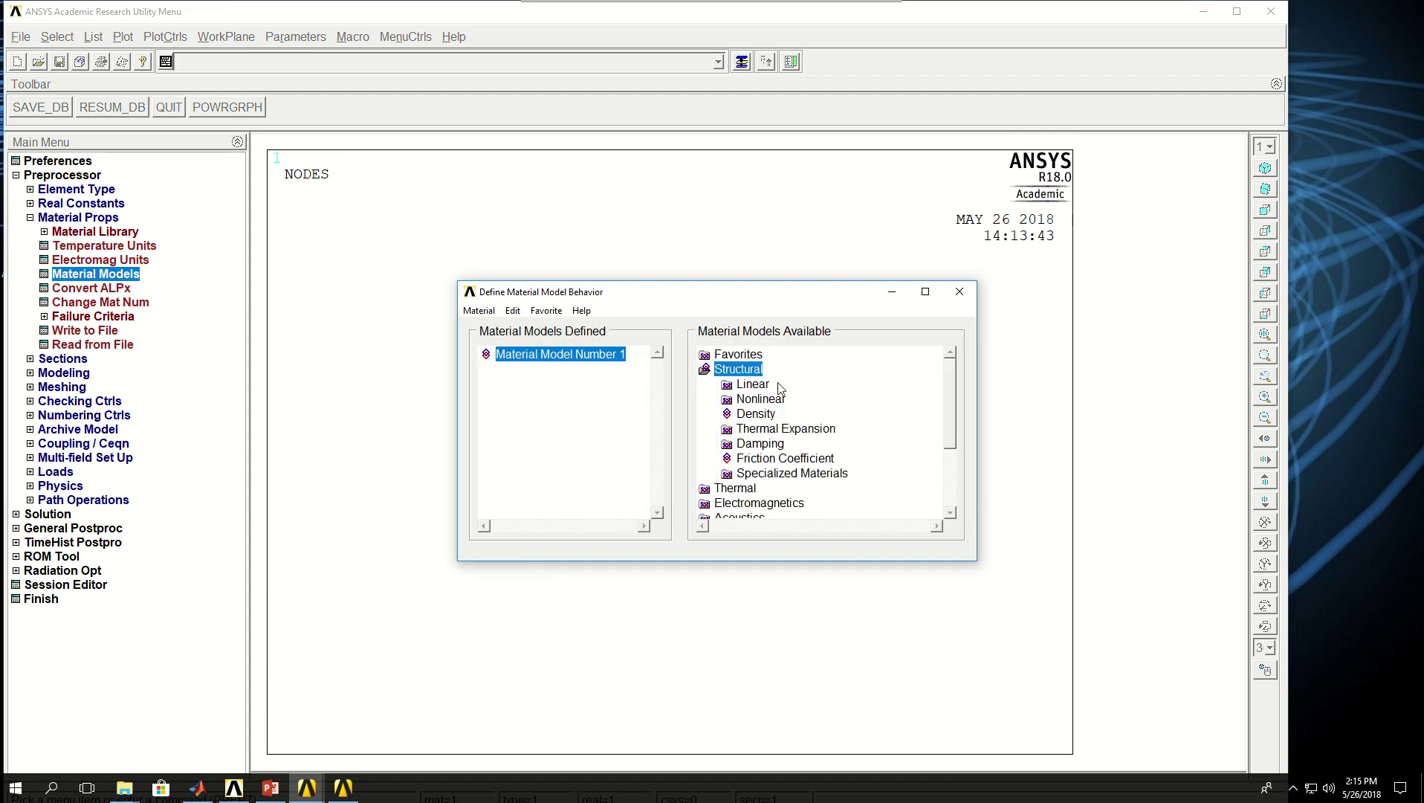
double_click(753, 384)
double_click(774, 400)
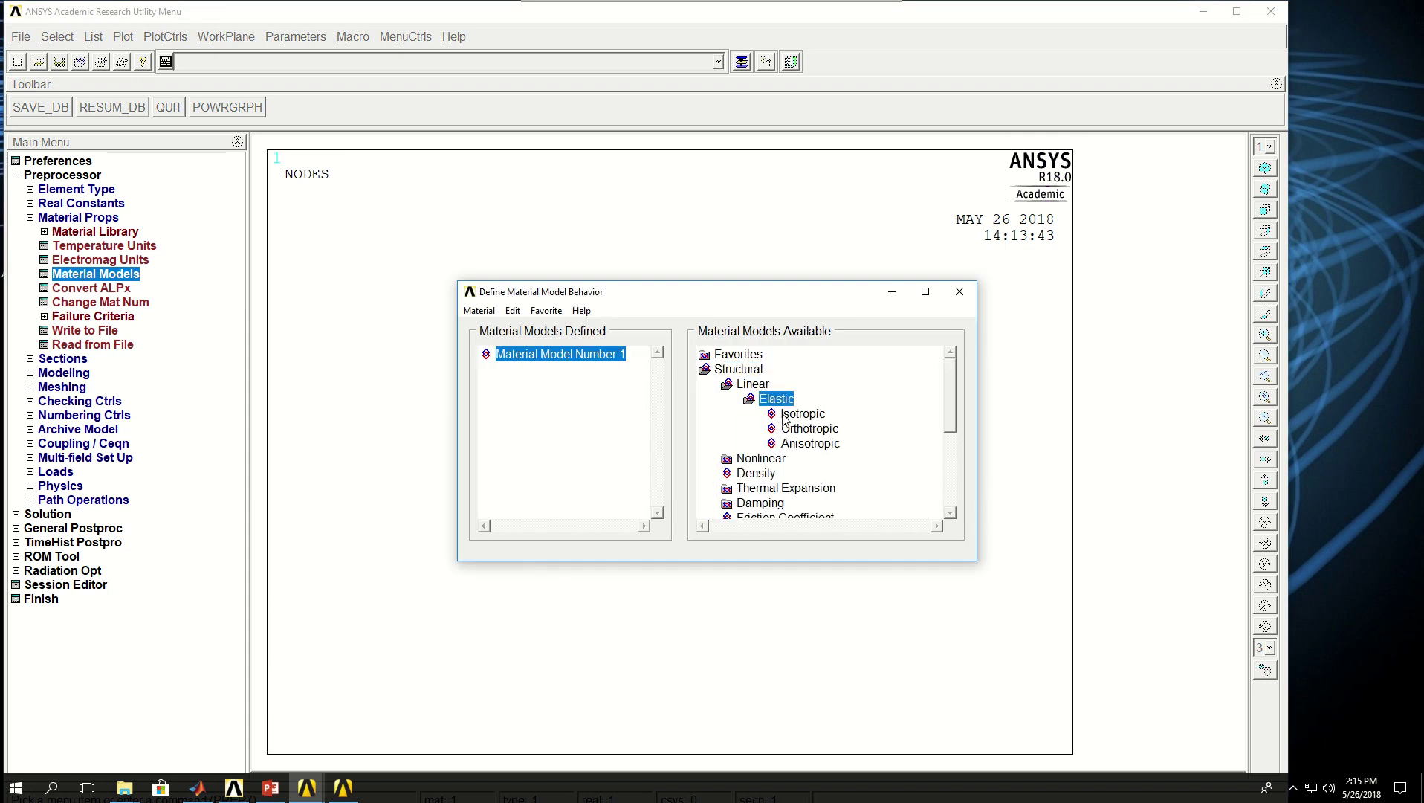
double_click(786, 414)
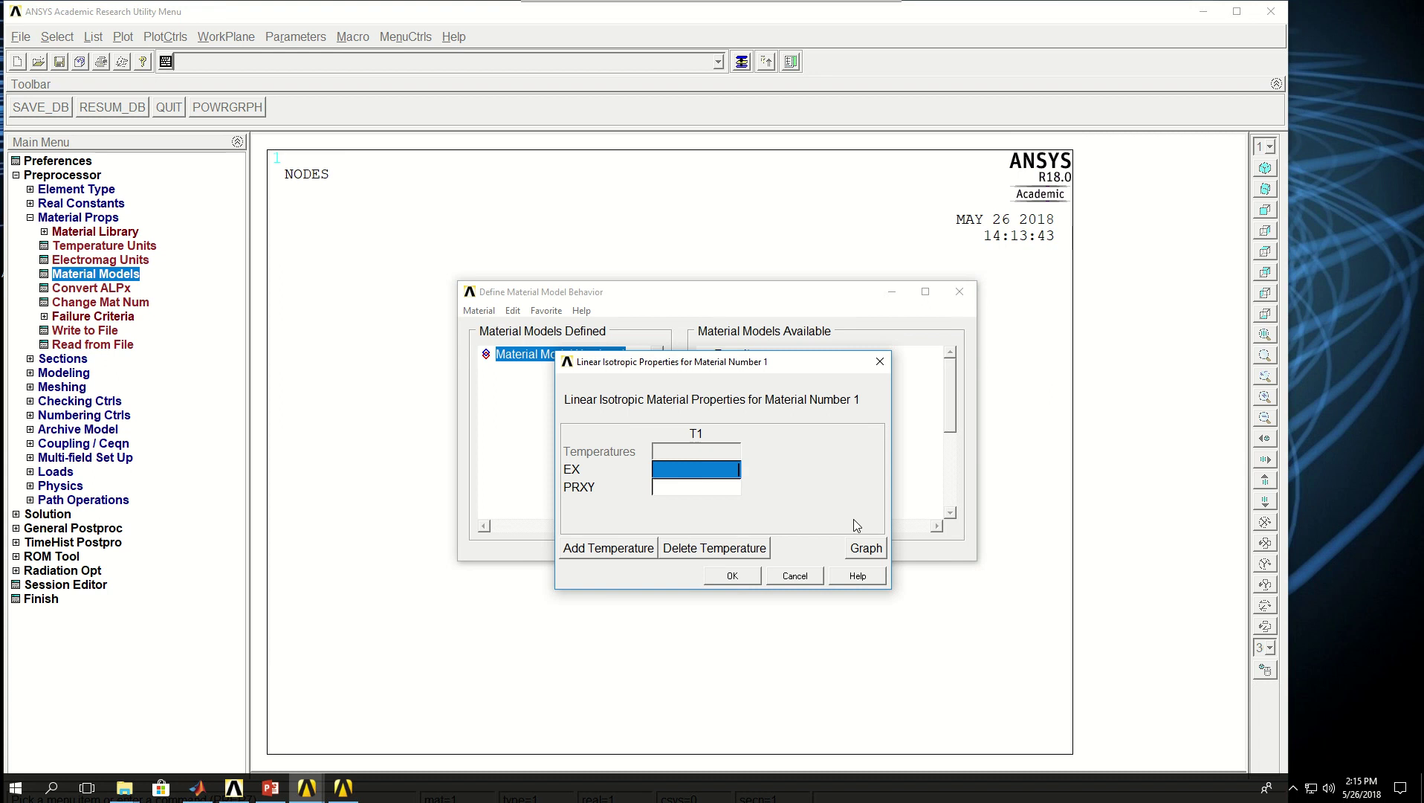
type("2E11")
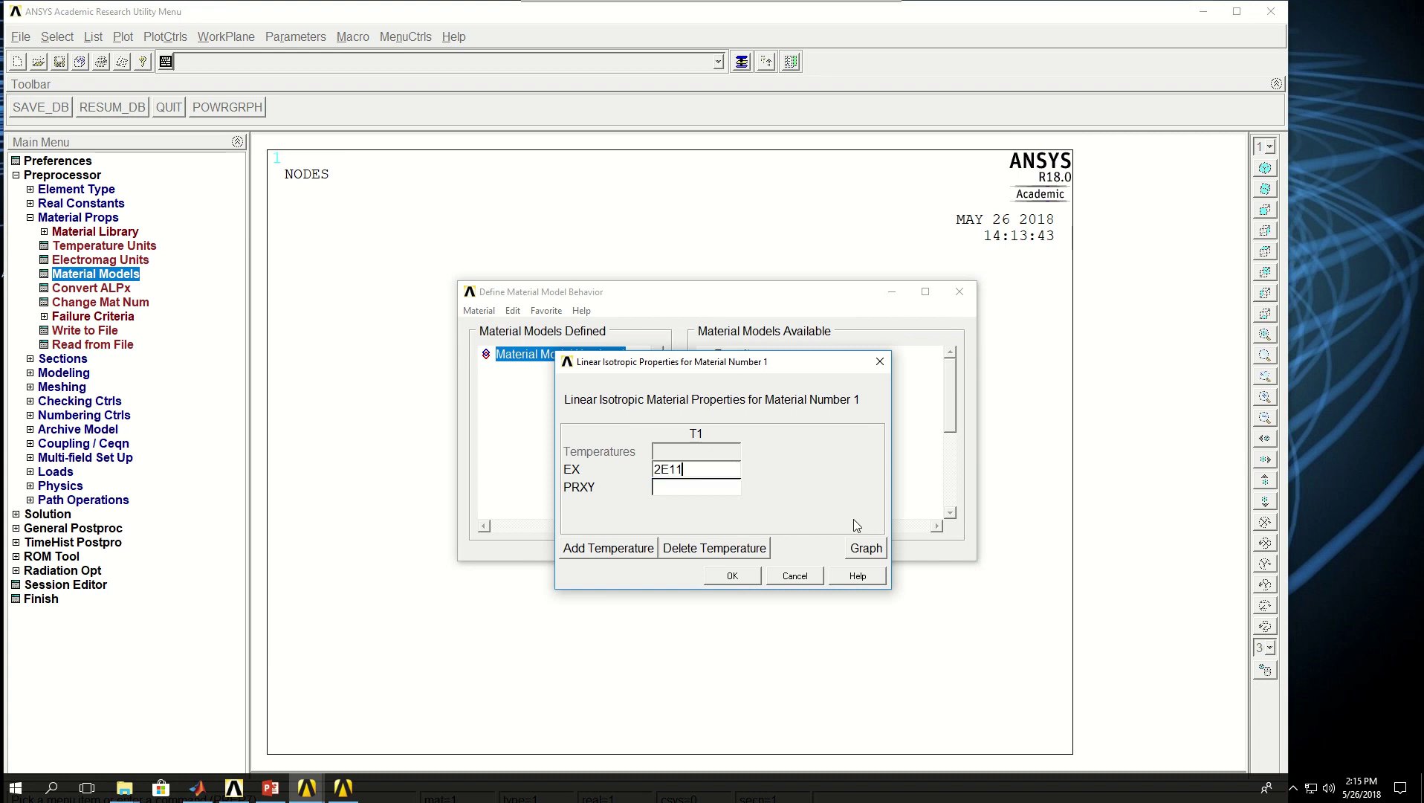
key("Tab")
type("0")
left_click(732, 575)
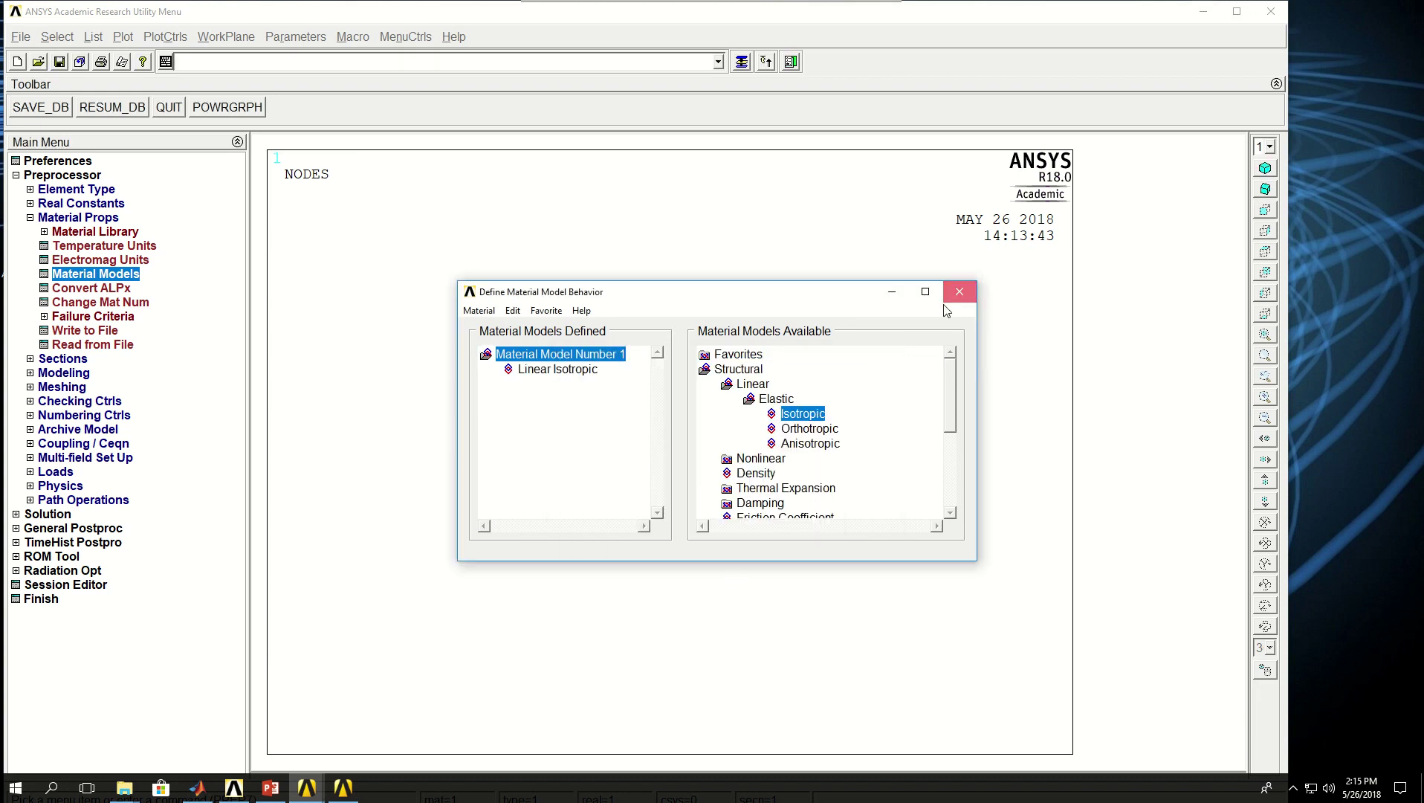
left_click(960, 292)
left_click(76, 217)
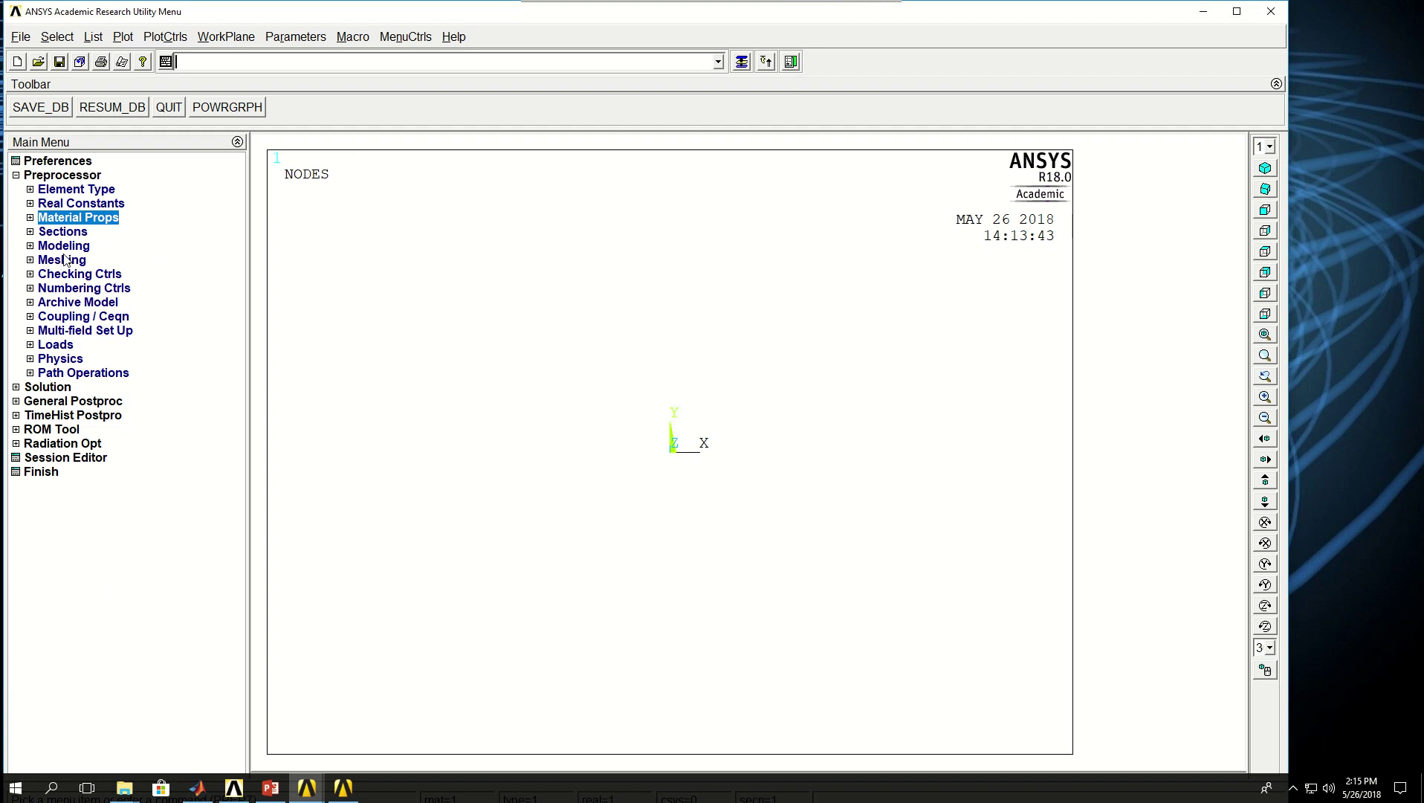
Step: Expand Modeling > Create > Nodes in the Preprocessor menu
left_click(67, 248)
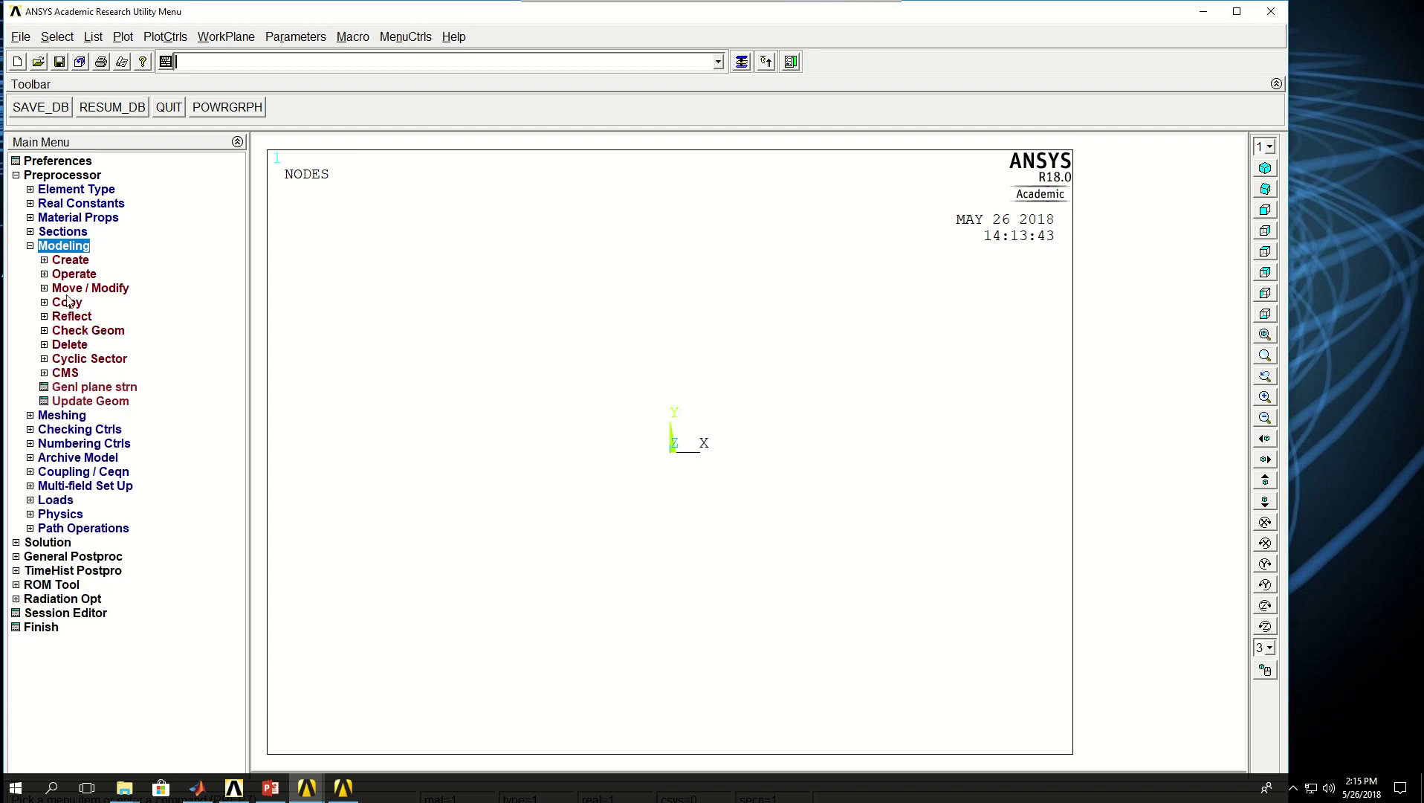
left_click(67, 258)
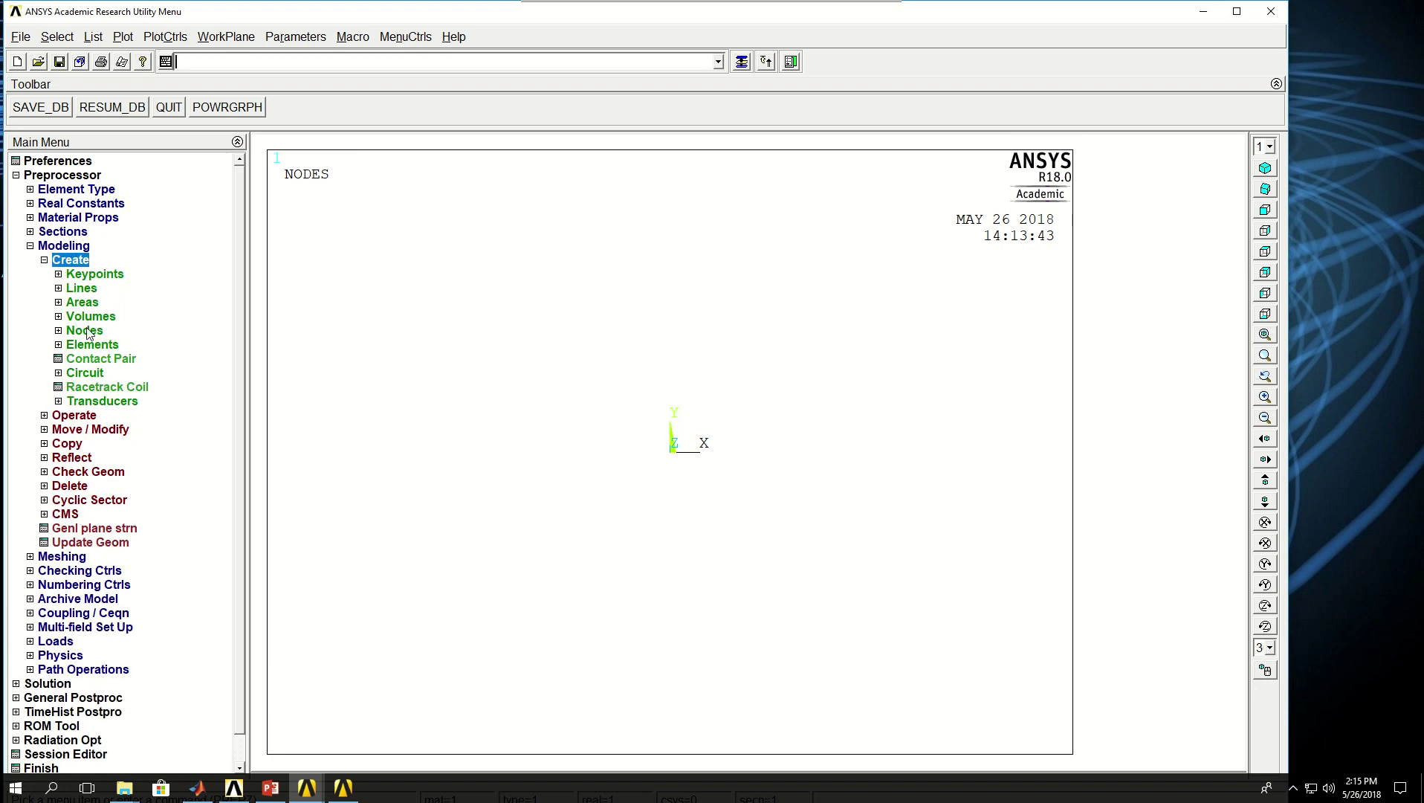
left_click(86, 332)
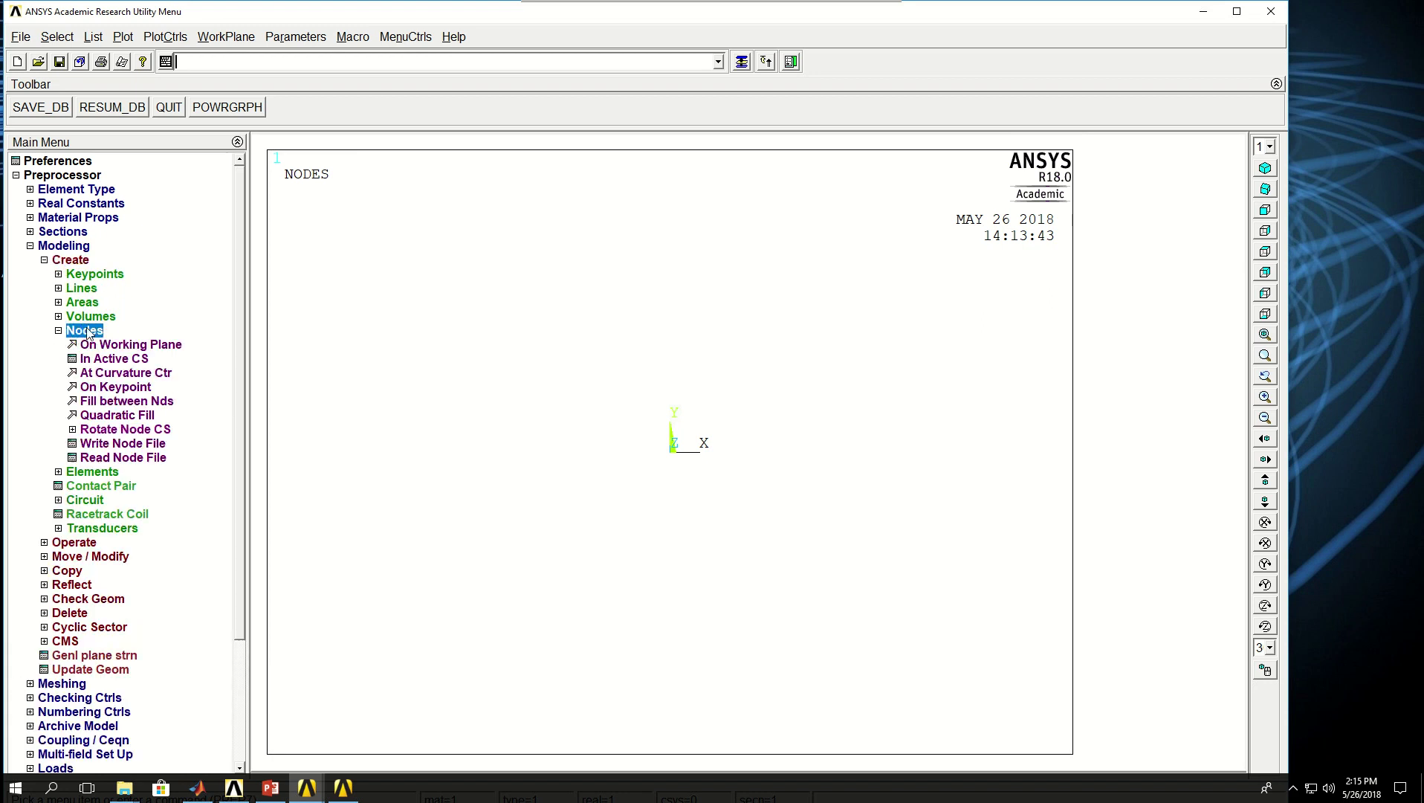
Step: Switch to the PowerPoint slide showing the truss's 7 nodes and 11 elements
left_click(271, 790)
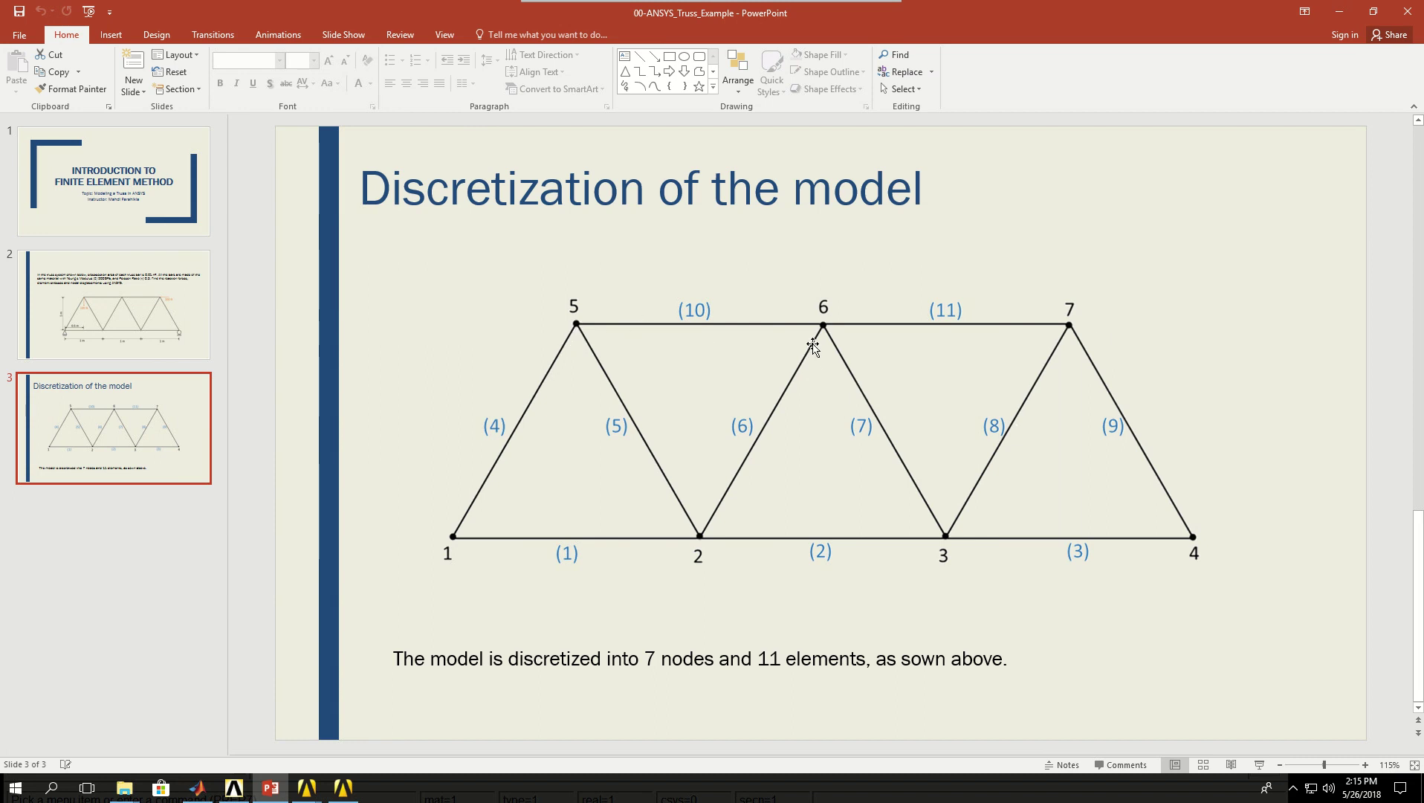
Step: Create base nodes 1–4 in the active CS at X = 0, 1, 2 and 3
left_click(1330, 13)
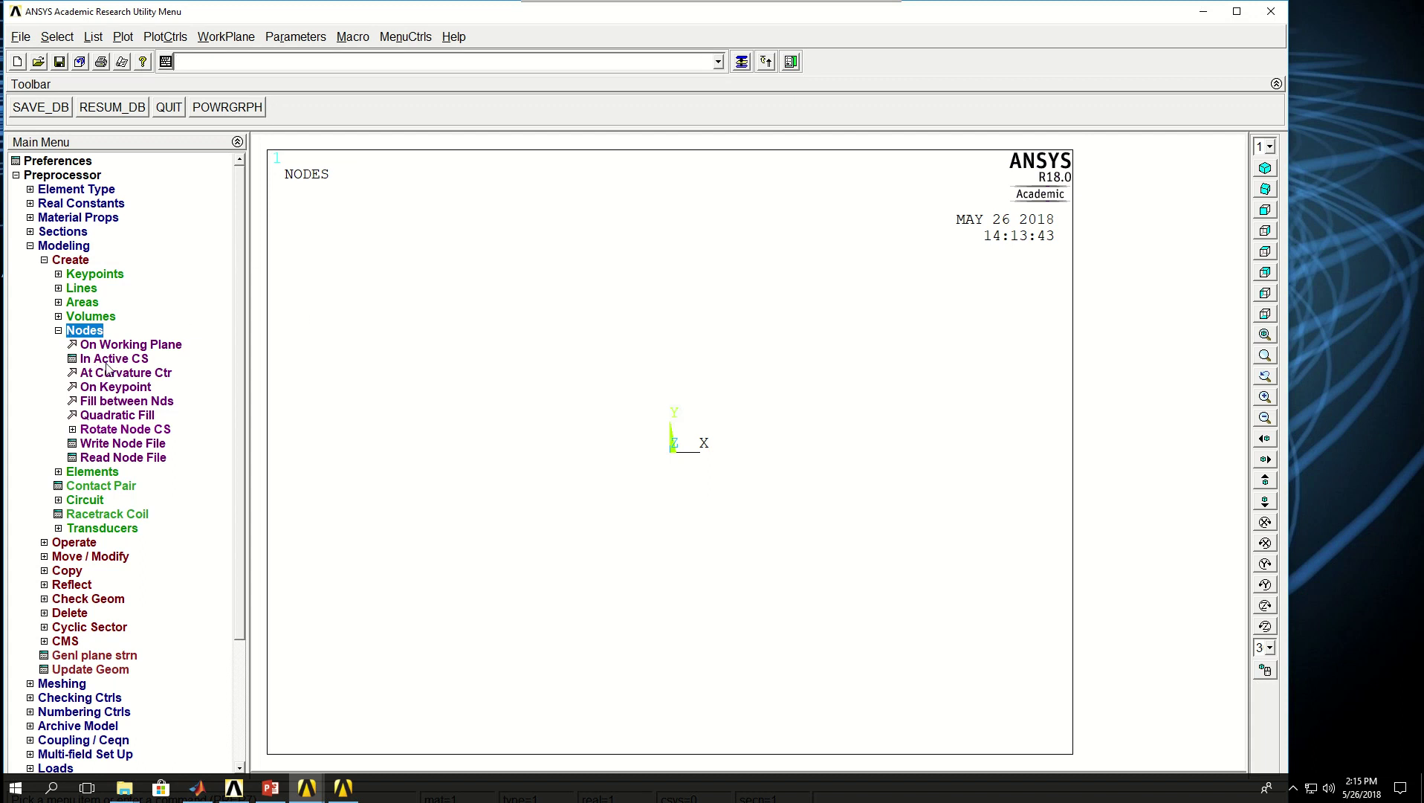
left_click(113, 359)
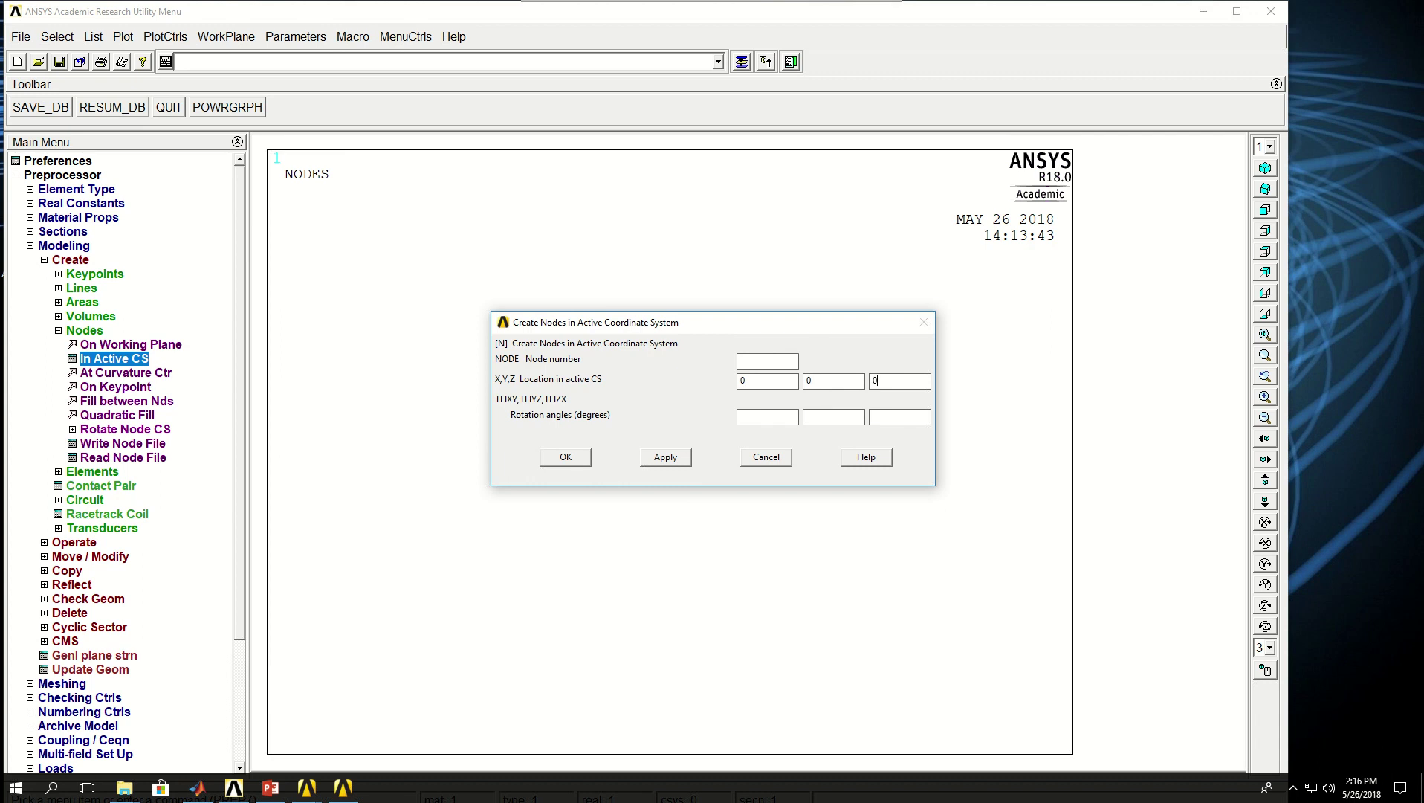
left_click(665, 459)
left_click_drag(731, 323, 1084, 460)
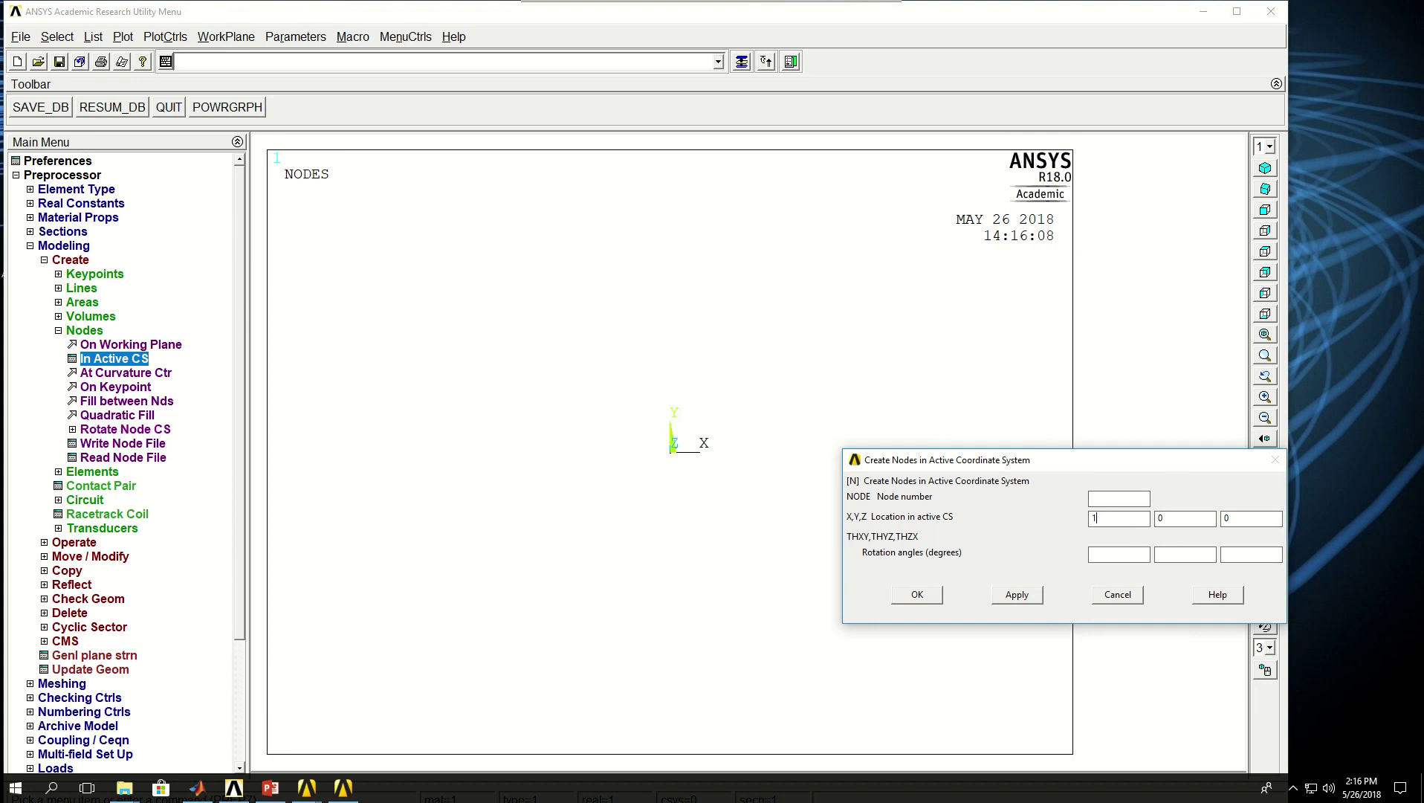
left_click(1008, 596)
left_click_drag(1084, 460, 1040, 497)
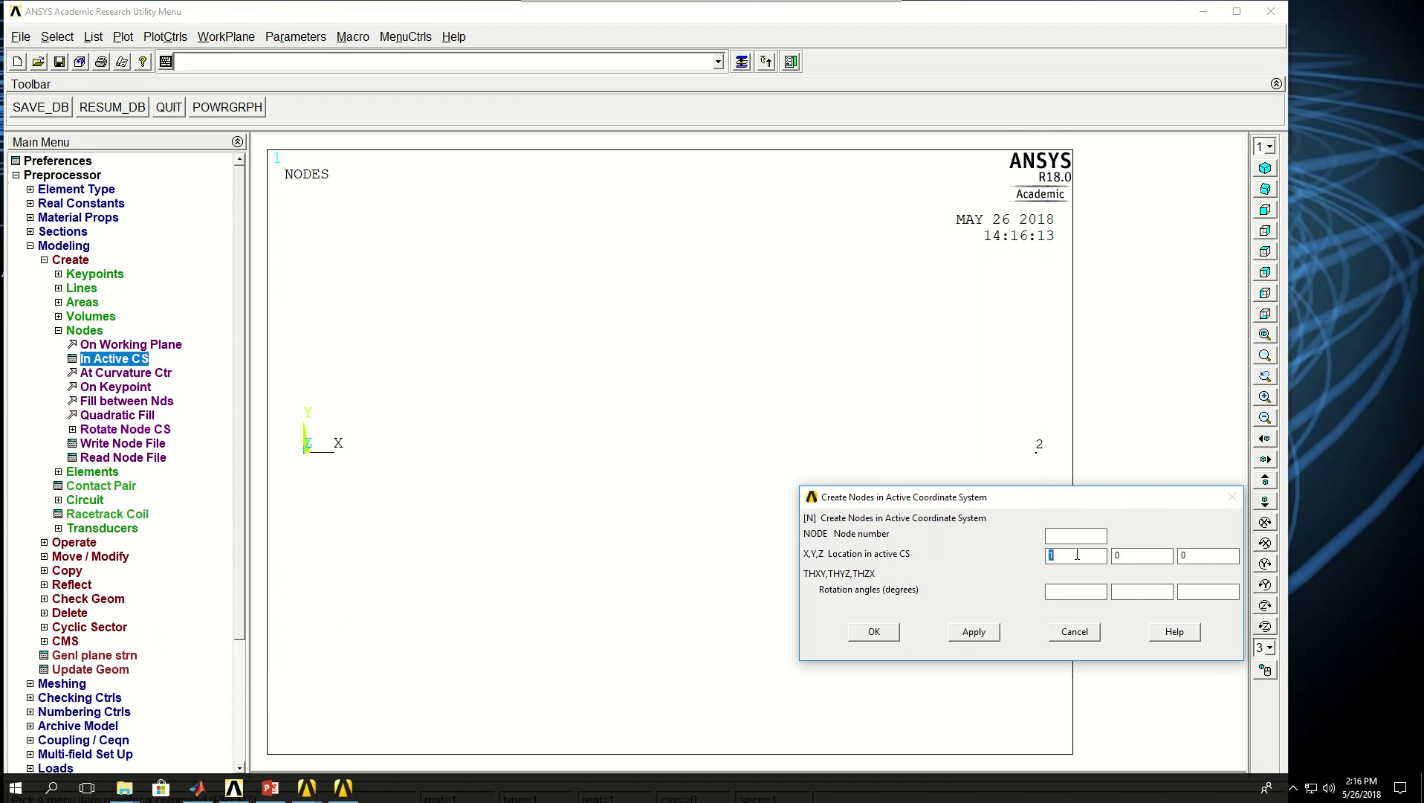
type("2")
left_click(980, 632)
left_click(959, 633)
Step: Create upper nodes 5 at (0.5, 1), 6 at (1.5, 1) and node 7 at height 1
left_click(975, 638)
type("1.5")
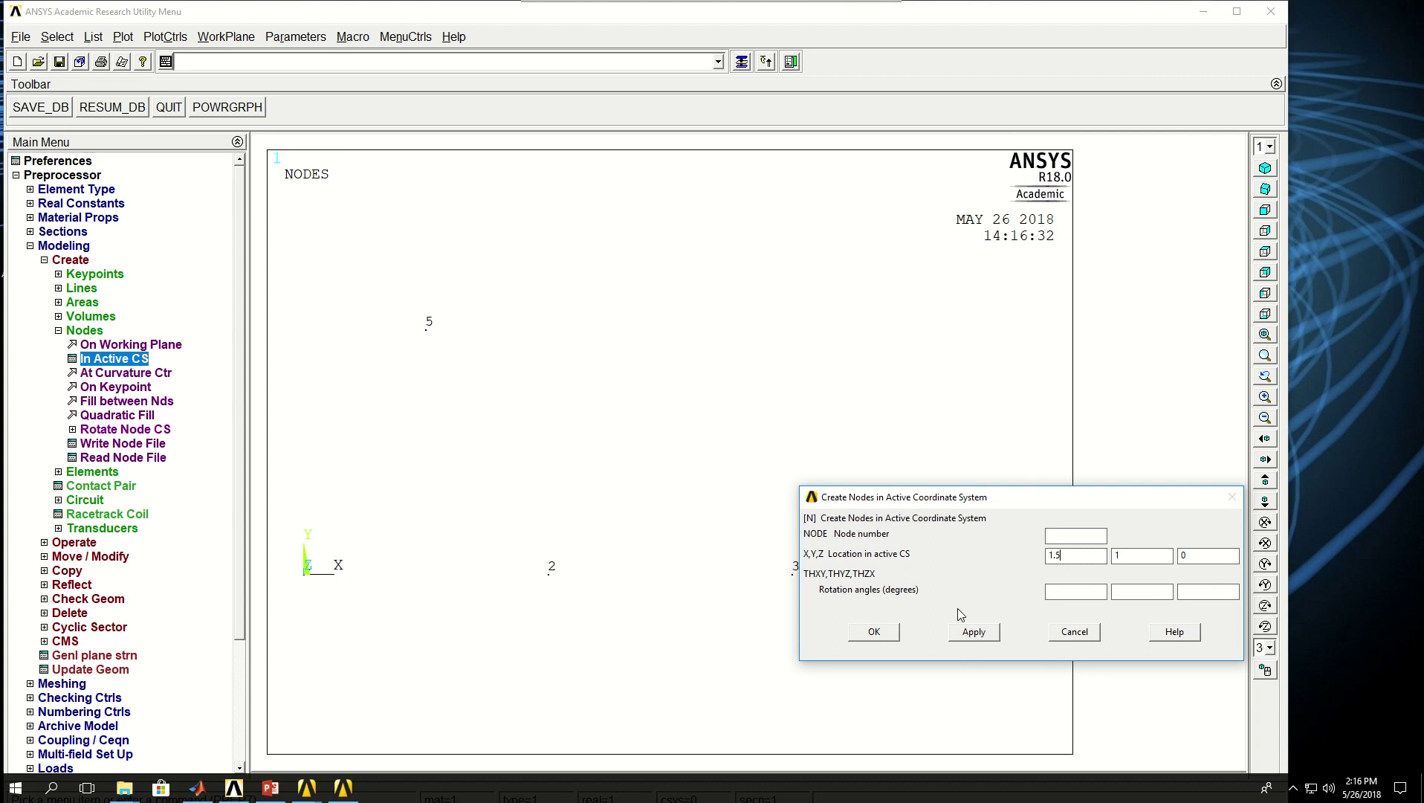
left_click(974, 631)
double_click(1074, 554)
left_click(879, 633)
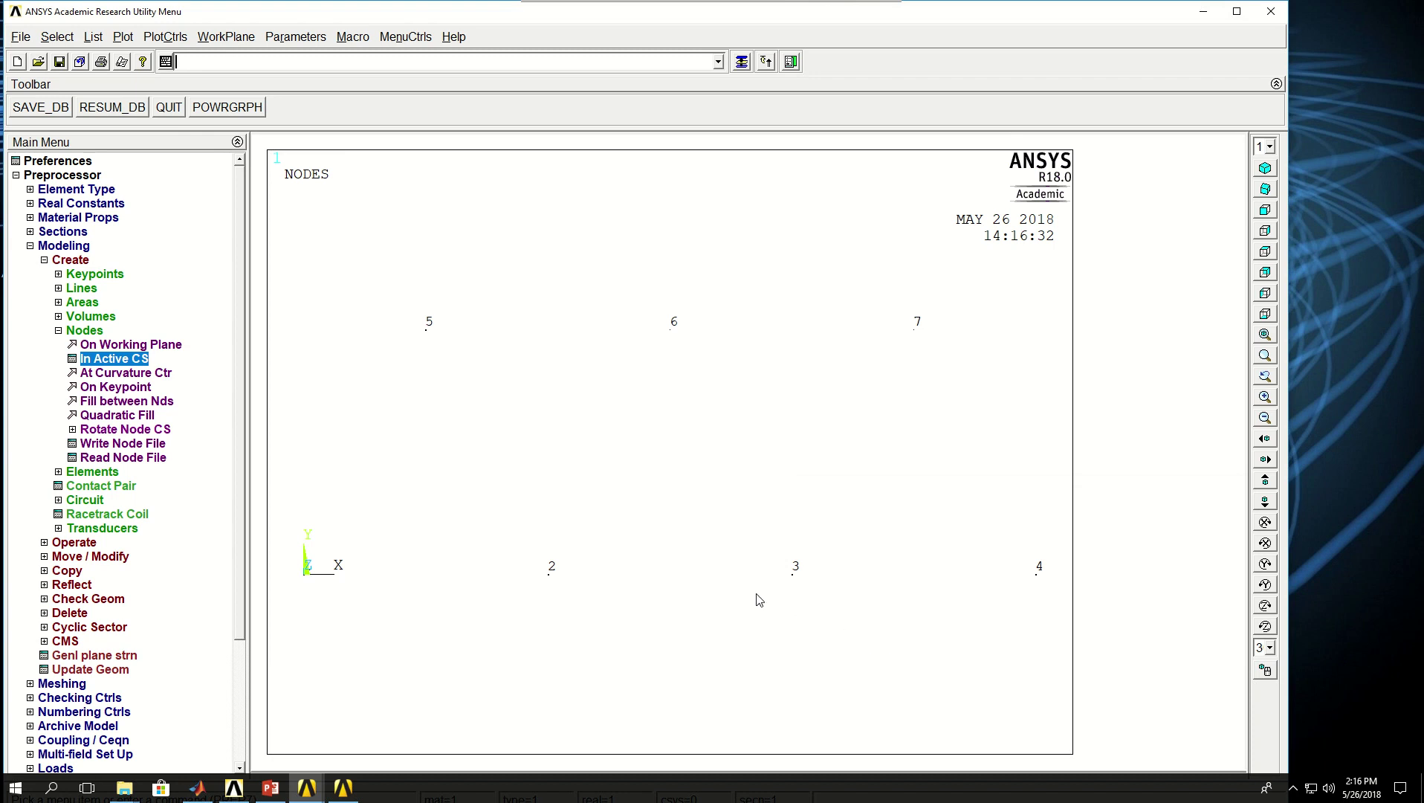
Step: Create the base elements through nodes 1–2, 2–3 and 3–4
left_click(84, 331)
left_click(80, 344)
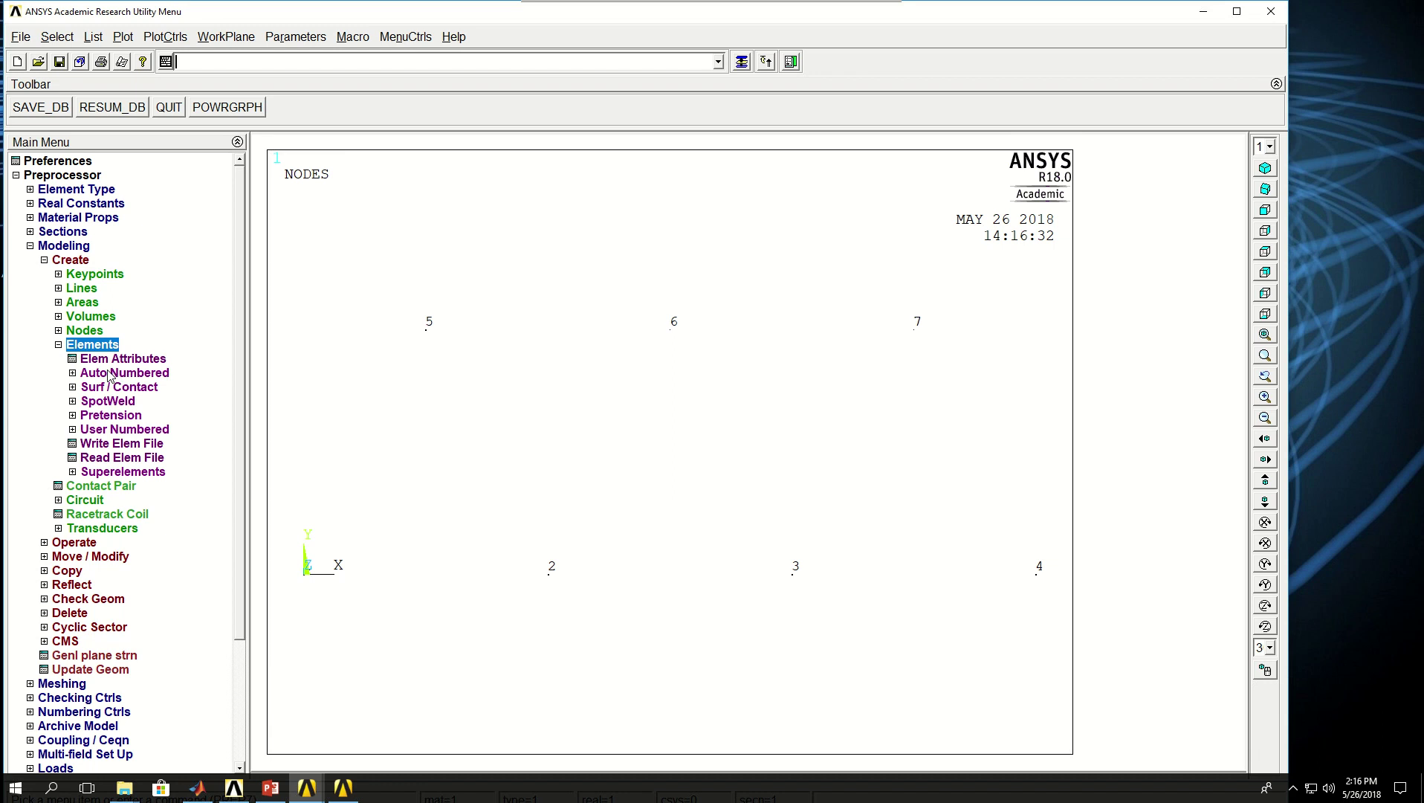
left_click(112, 373)
left_click(123, 387)
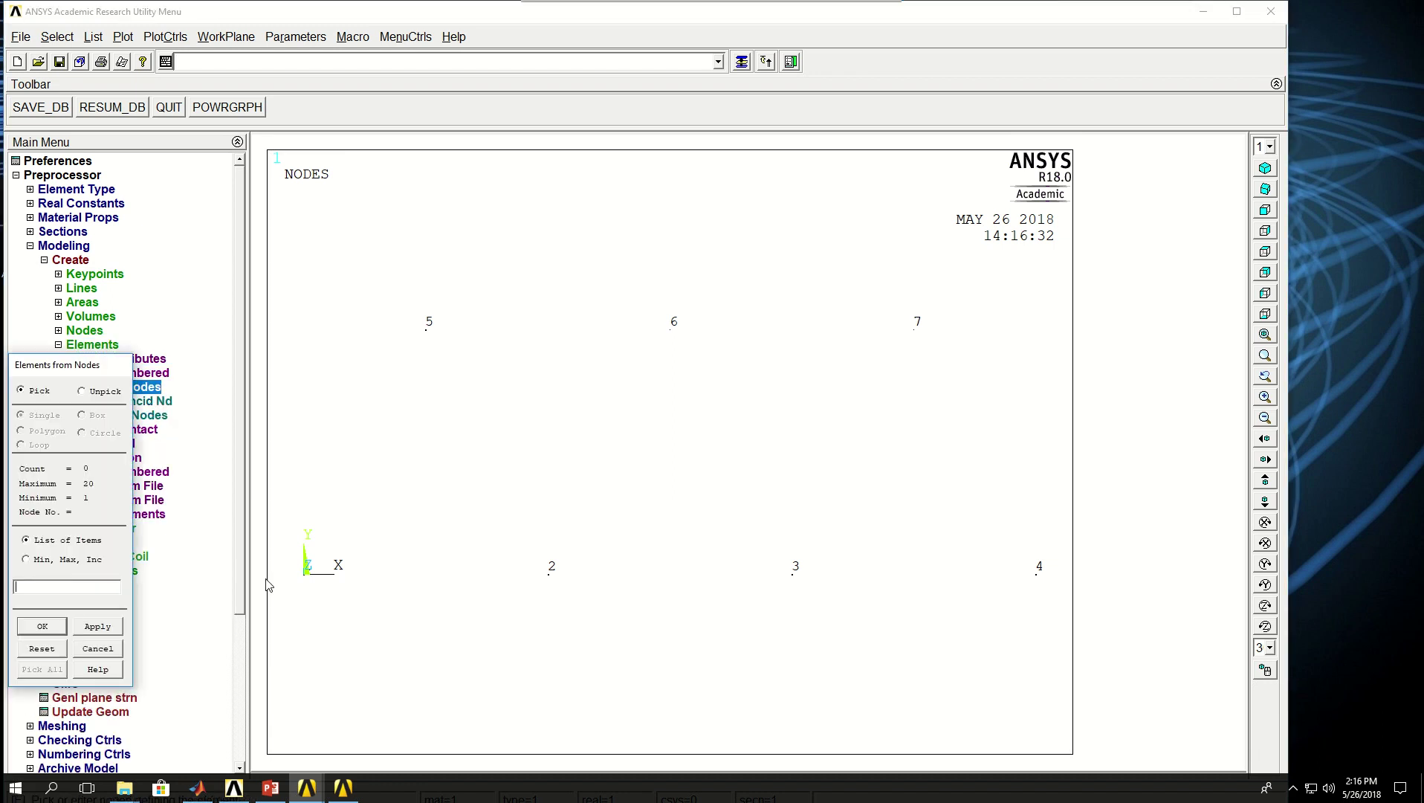
left_click(535, 591)
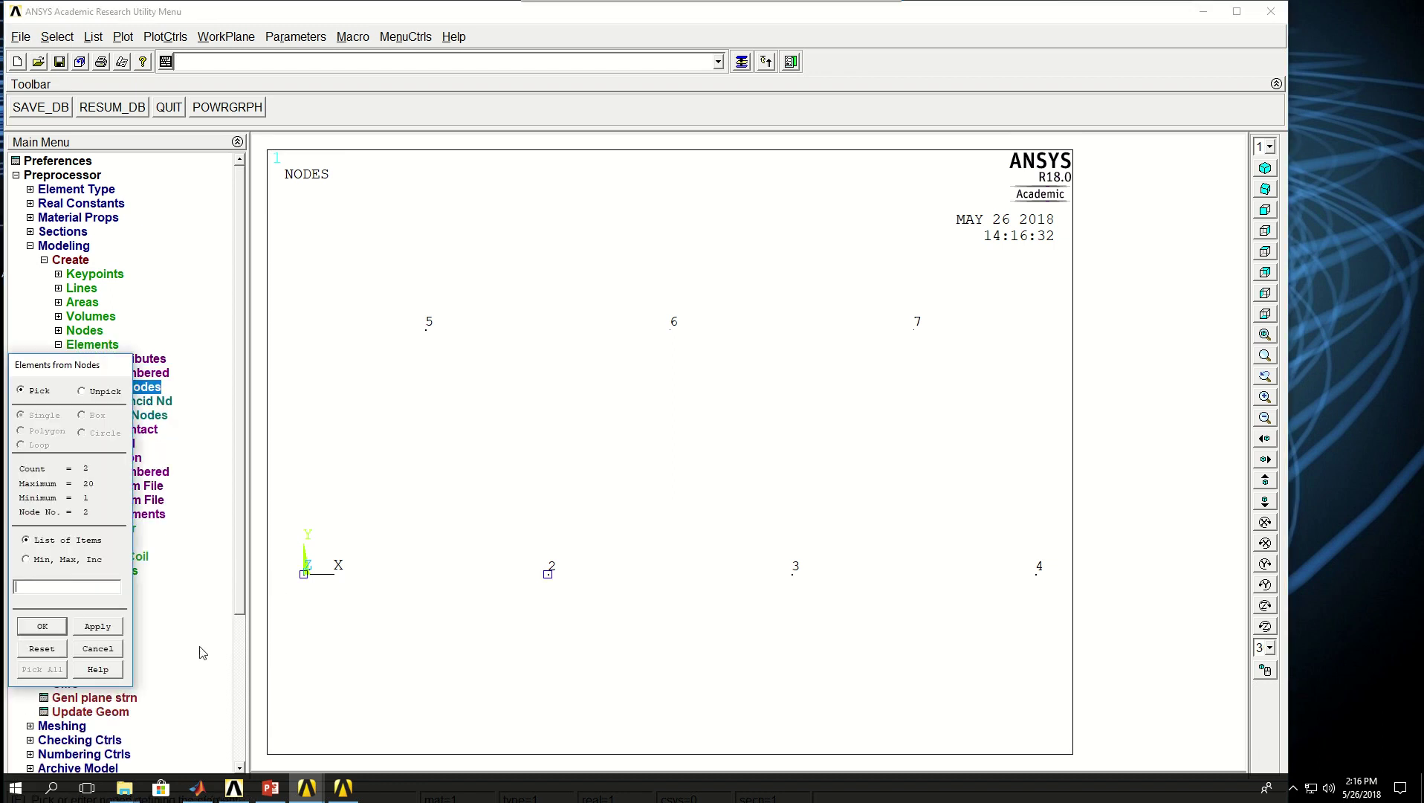
left_click(113, 628)
left_click(545, 596)
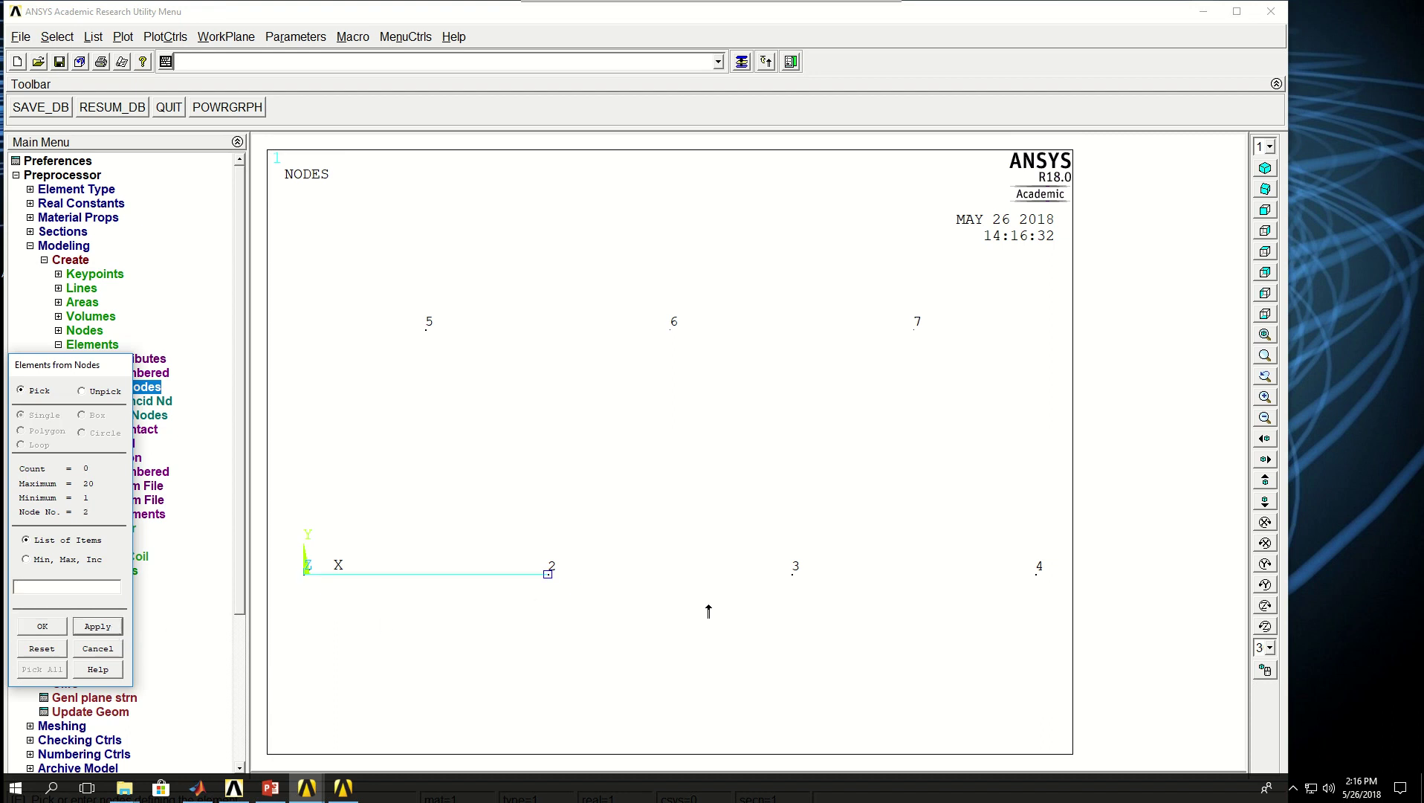
left_click(790, 600)
left_click(101, 629)
left_click(1047, 589)
left_click(95, 627)
Step: Add the truss members between nodes 1–5, 5–2 and 2–6
left_click(315, 600)
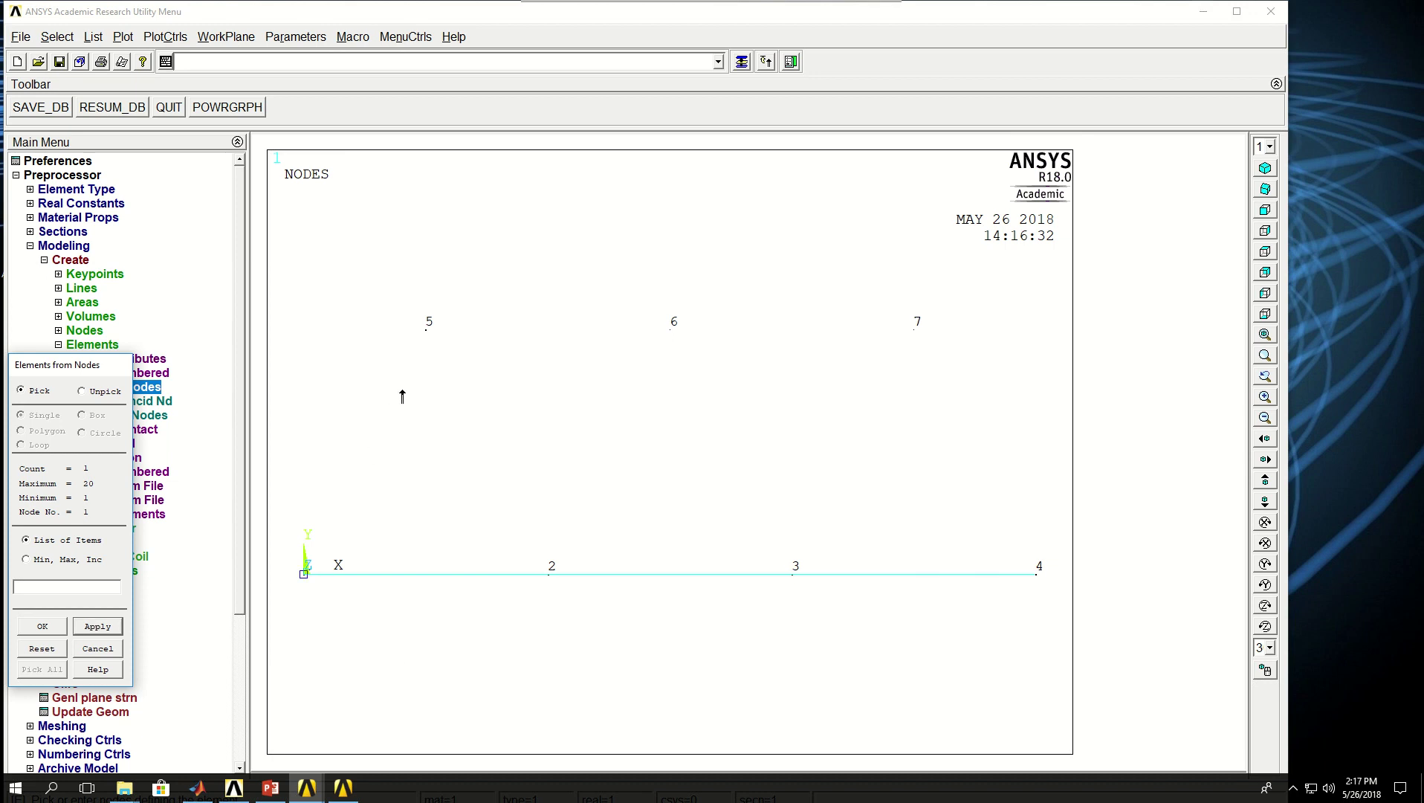
left_click(421, 349)
left_click(100, 629)
left_click(548, 573)
left_click(425, 330)
left_click(113, 627)
left_click(558, 603)
left_click(669, 332)
left_click(97, 626)
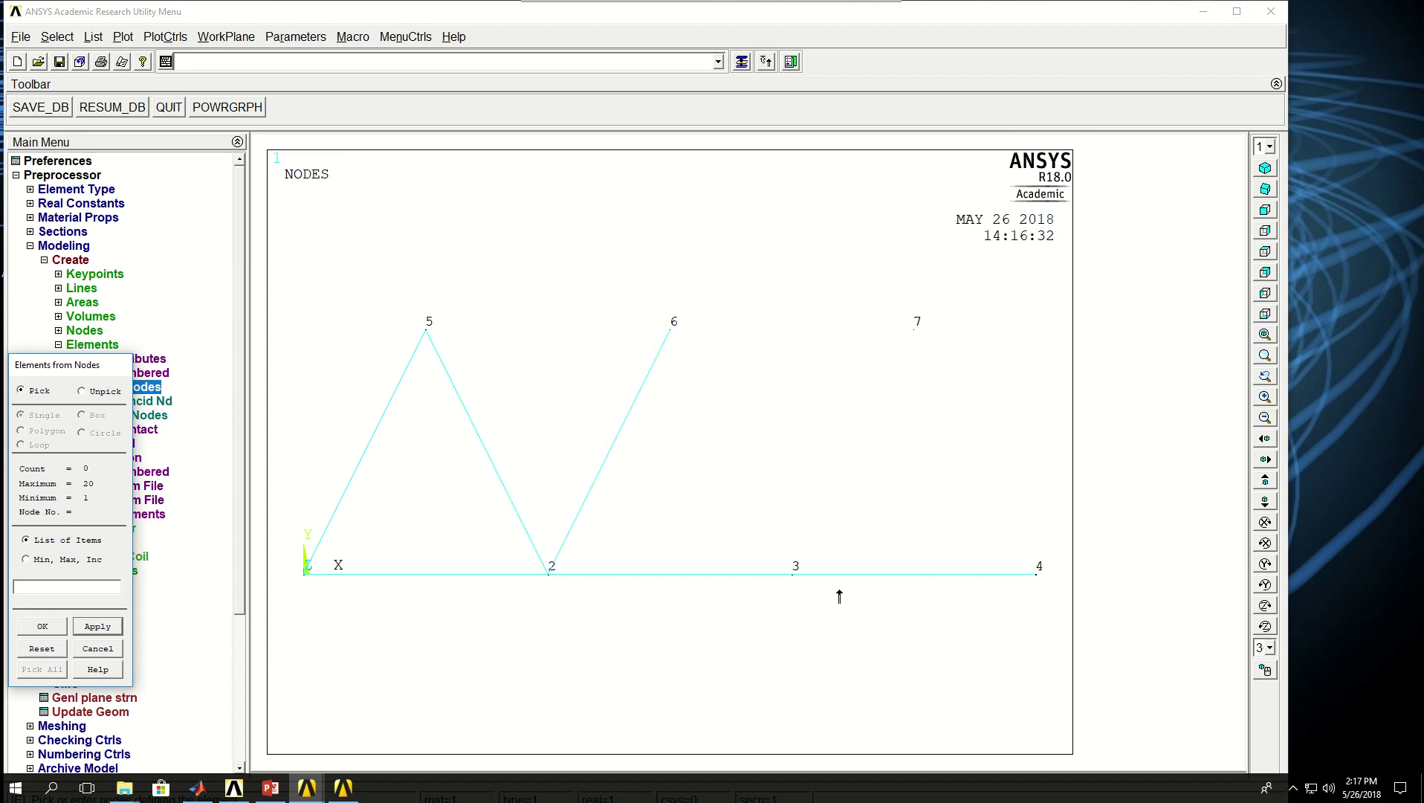
Step: Add the truss members between nodes 6–3, 3–7 and 7–4
left_click(793, 573)
left_click(672, 327)
left_click(121, 628)
left_click(792, 572)
left_click(914, 329)
left_click(113, 628)
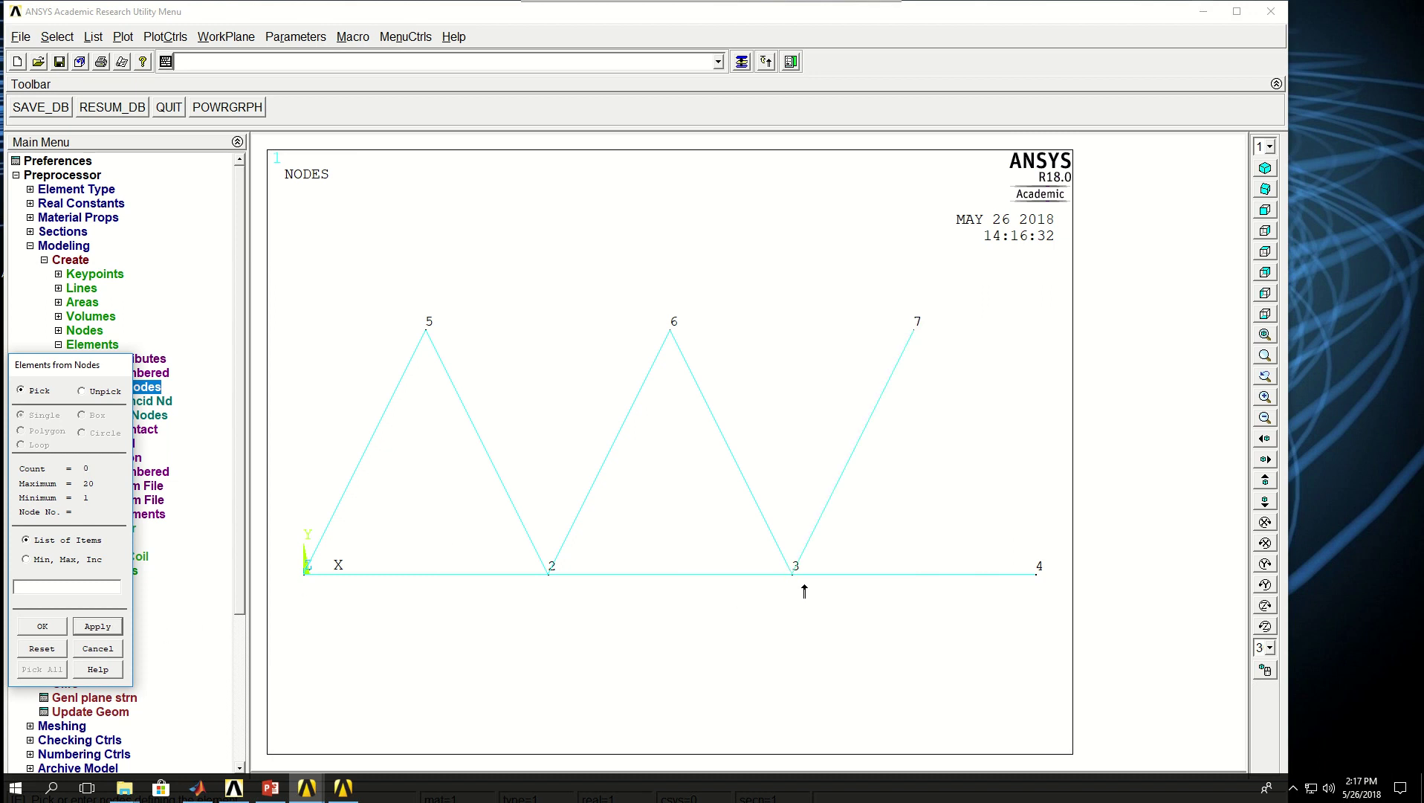
left_click(1039, 587)
left_click(916, 330)
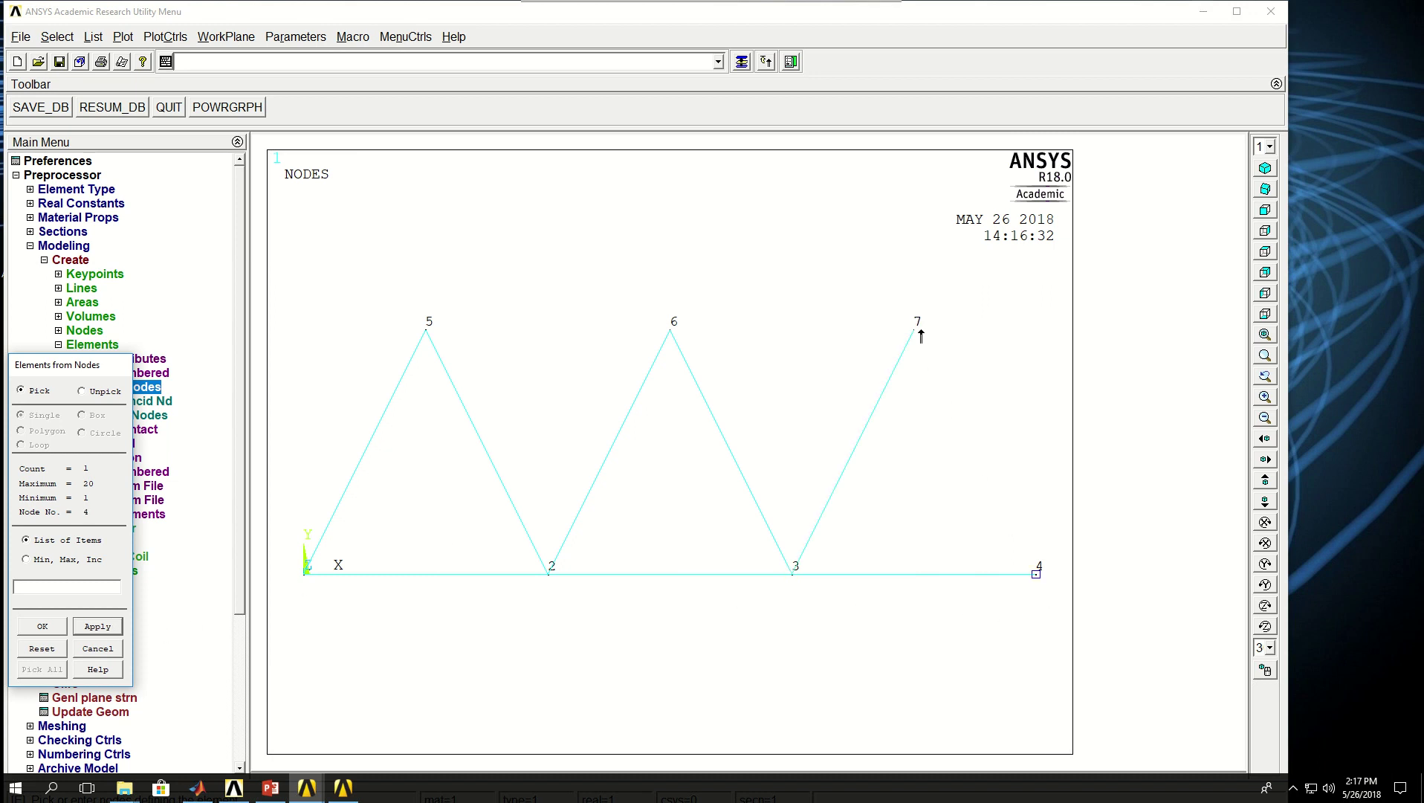
left_click(110, 628)
Step: Add the top elements between nodes 5–6 and 6–7, completing all 11 elements
left_click(425, 329)
left_click(671, 329)
left_click(121, 629)
left_click(670, 329)
left_click(914, 329)
left_click(42, 627)
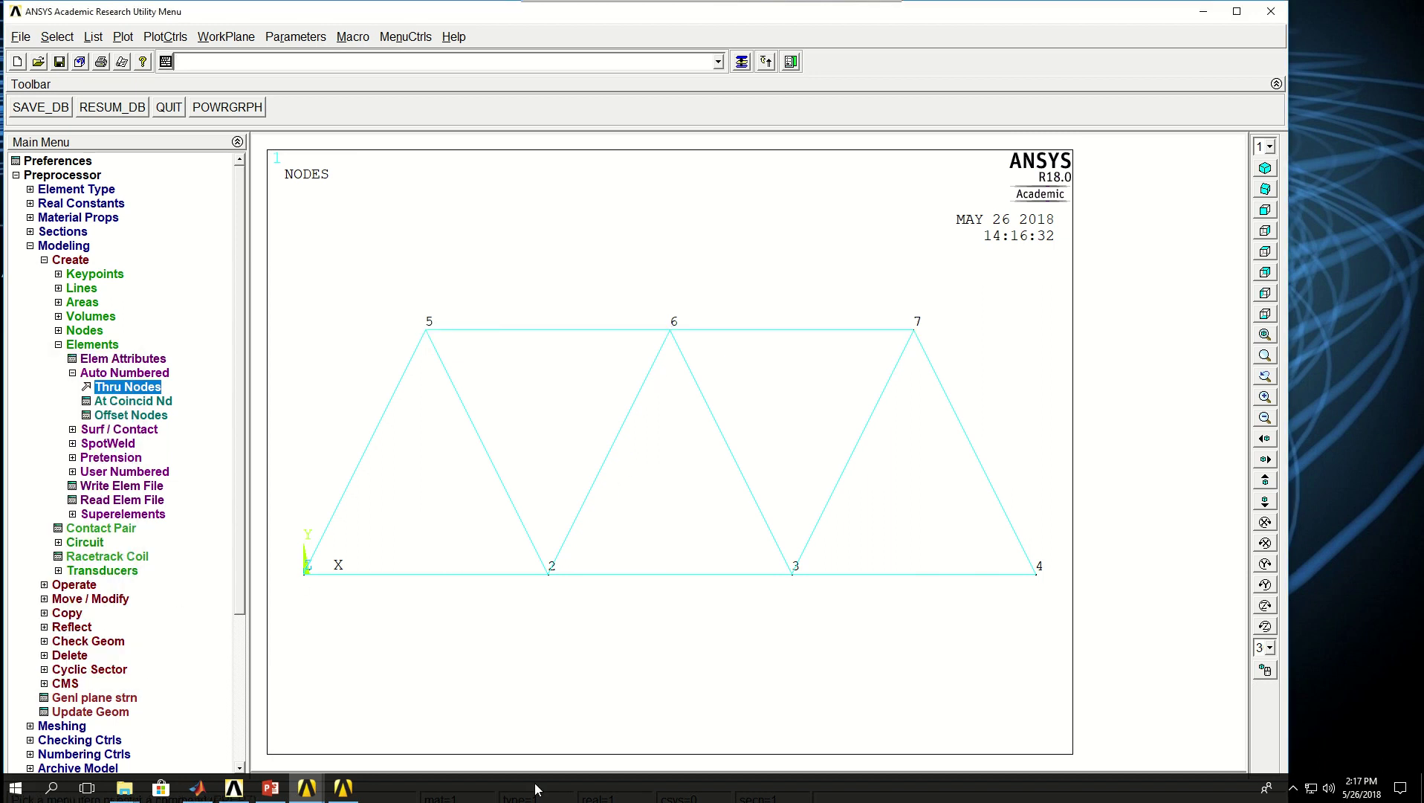
Step: Plot the elements with node number labels and elements labelled by element number
left_click(125, 37)
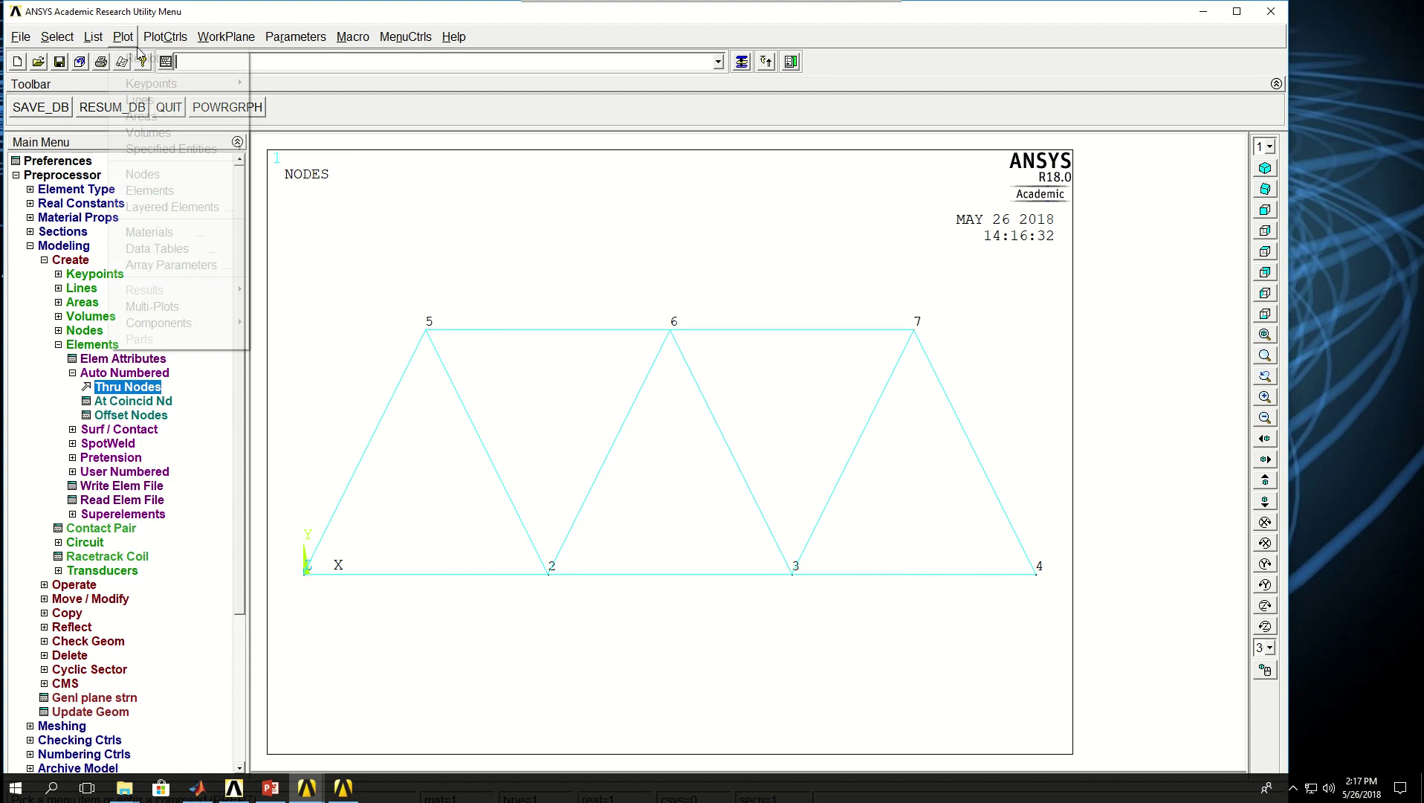
left_click(149, 191)
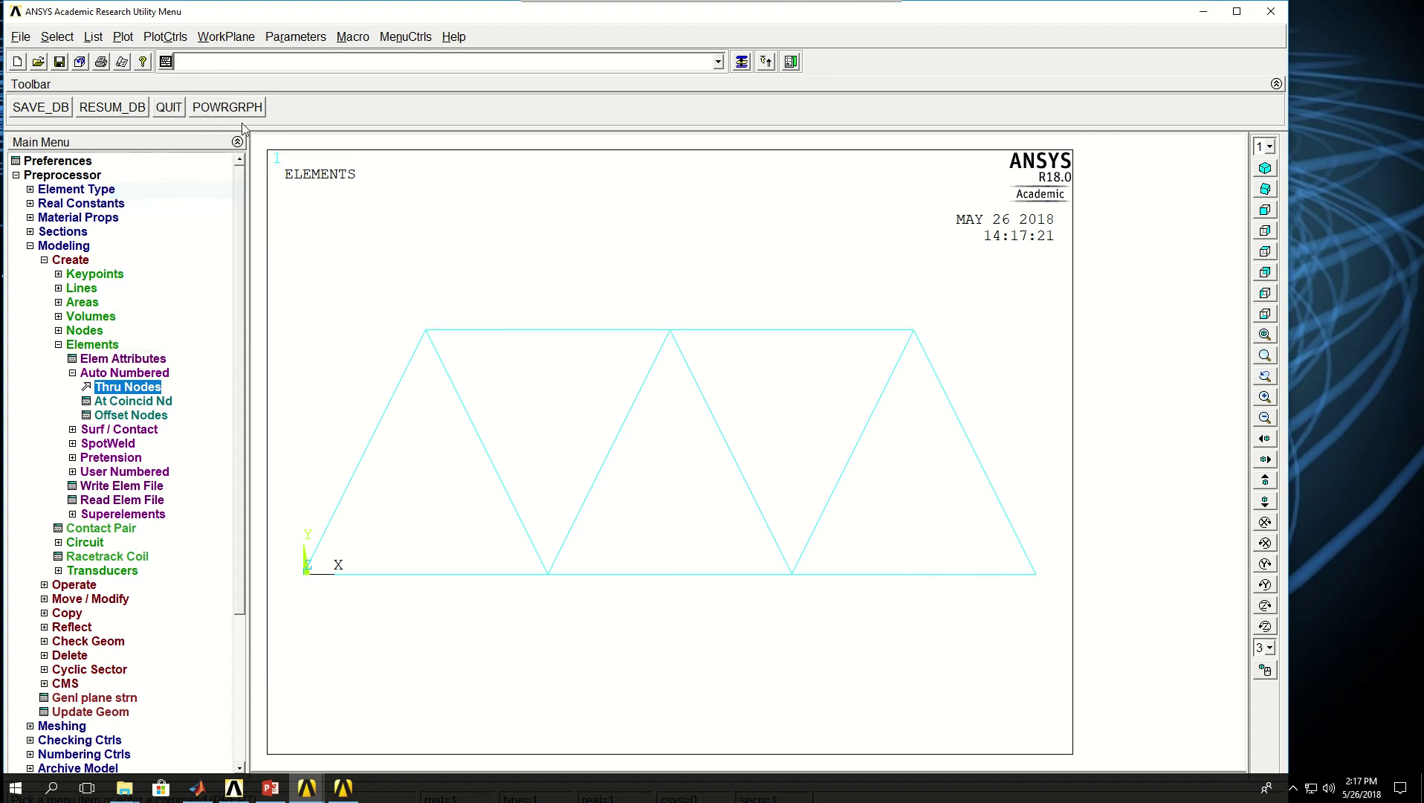
left_click(165, 37)
left_click(182, 98)
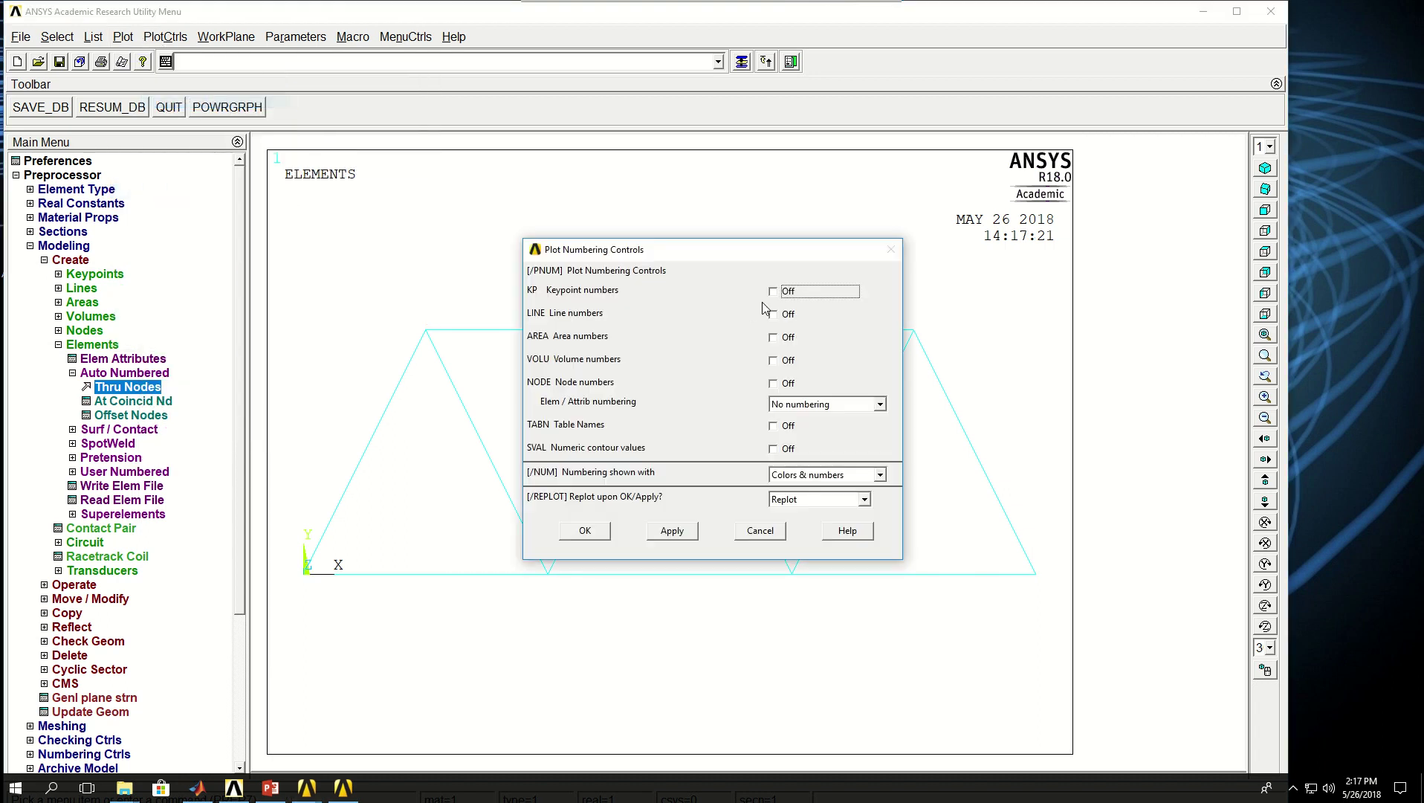
left_click(789, 385)
left_click(811, 406)
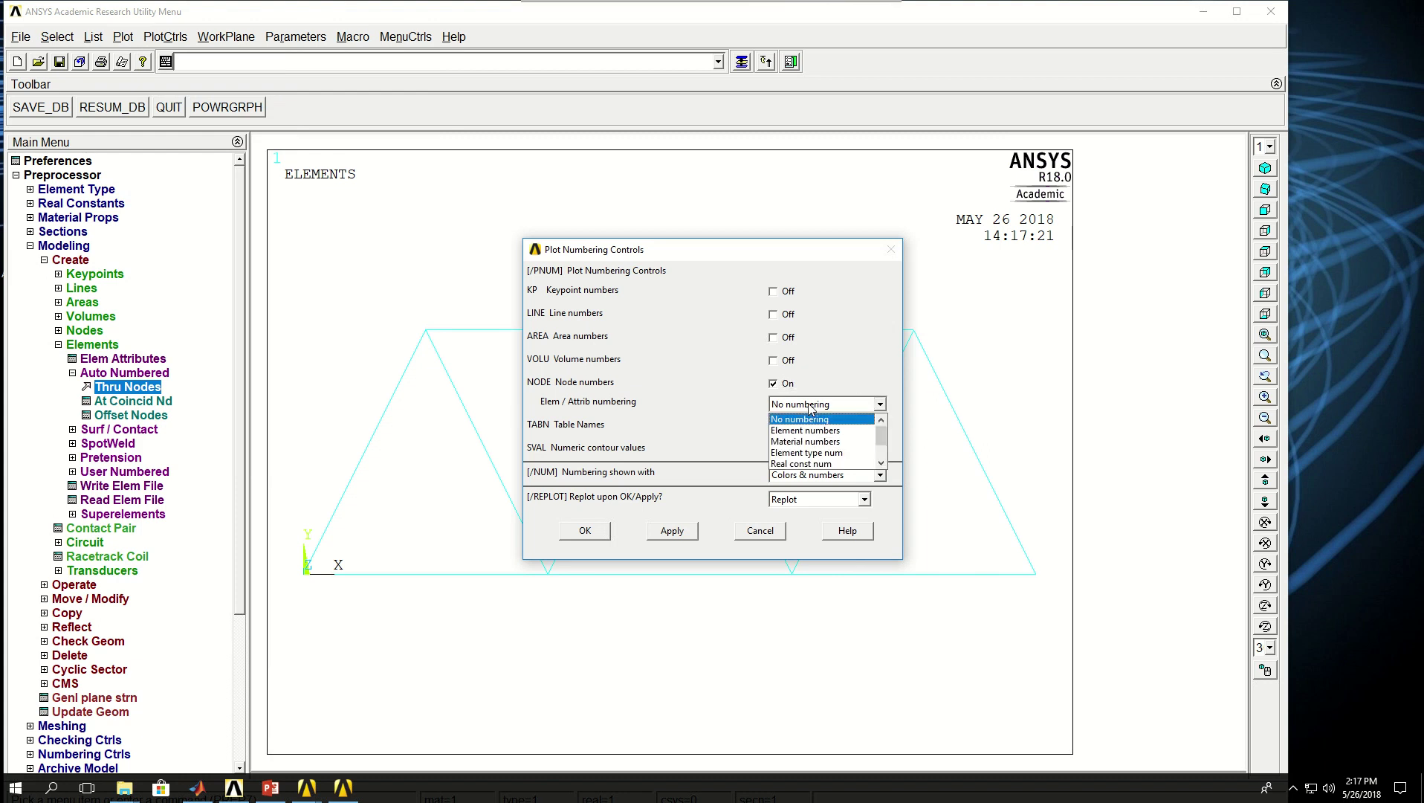
left_click(806, 452)
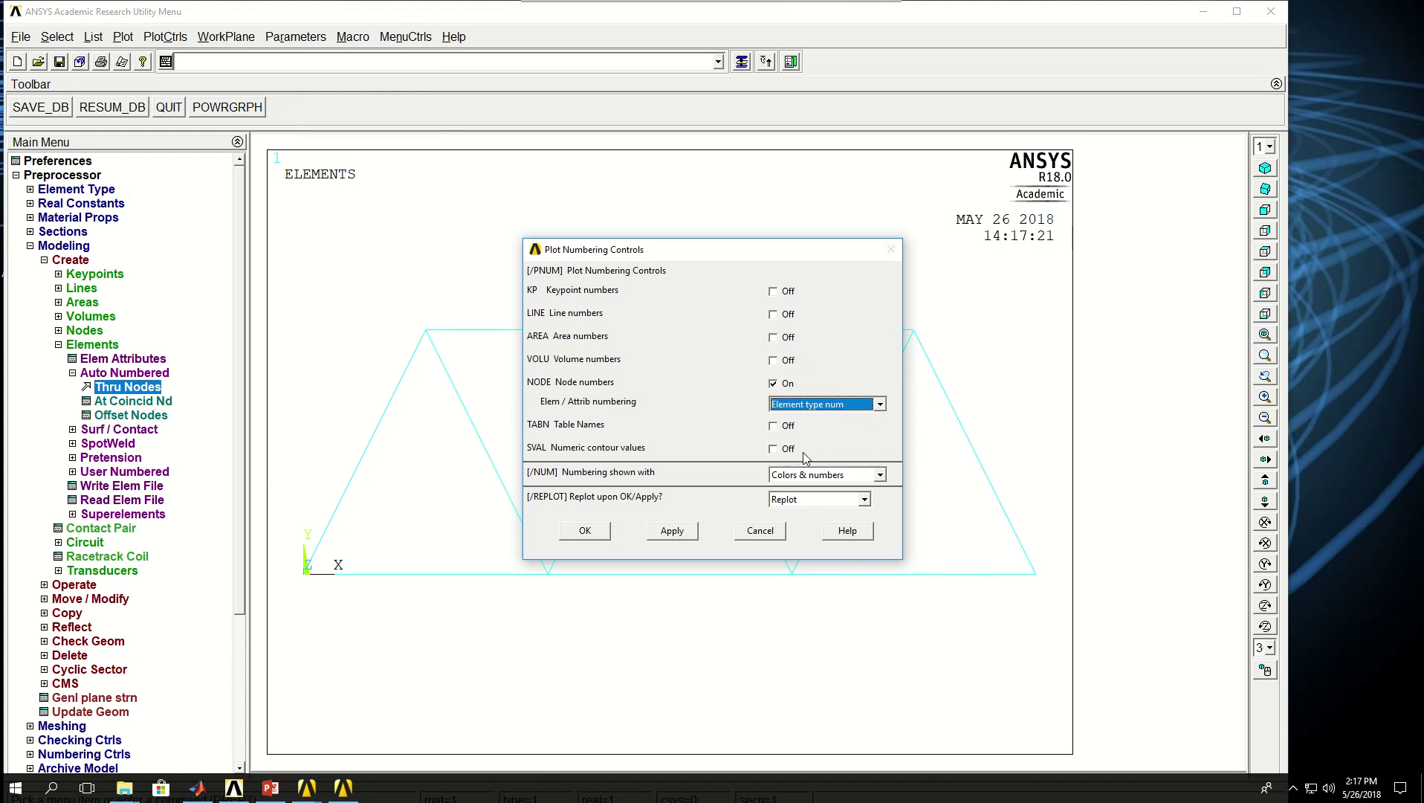
left_click(796, 408)
scroll(807, 427, "up", 3)
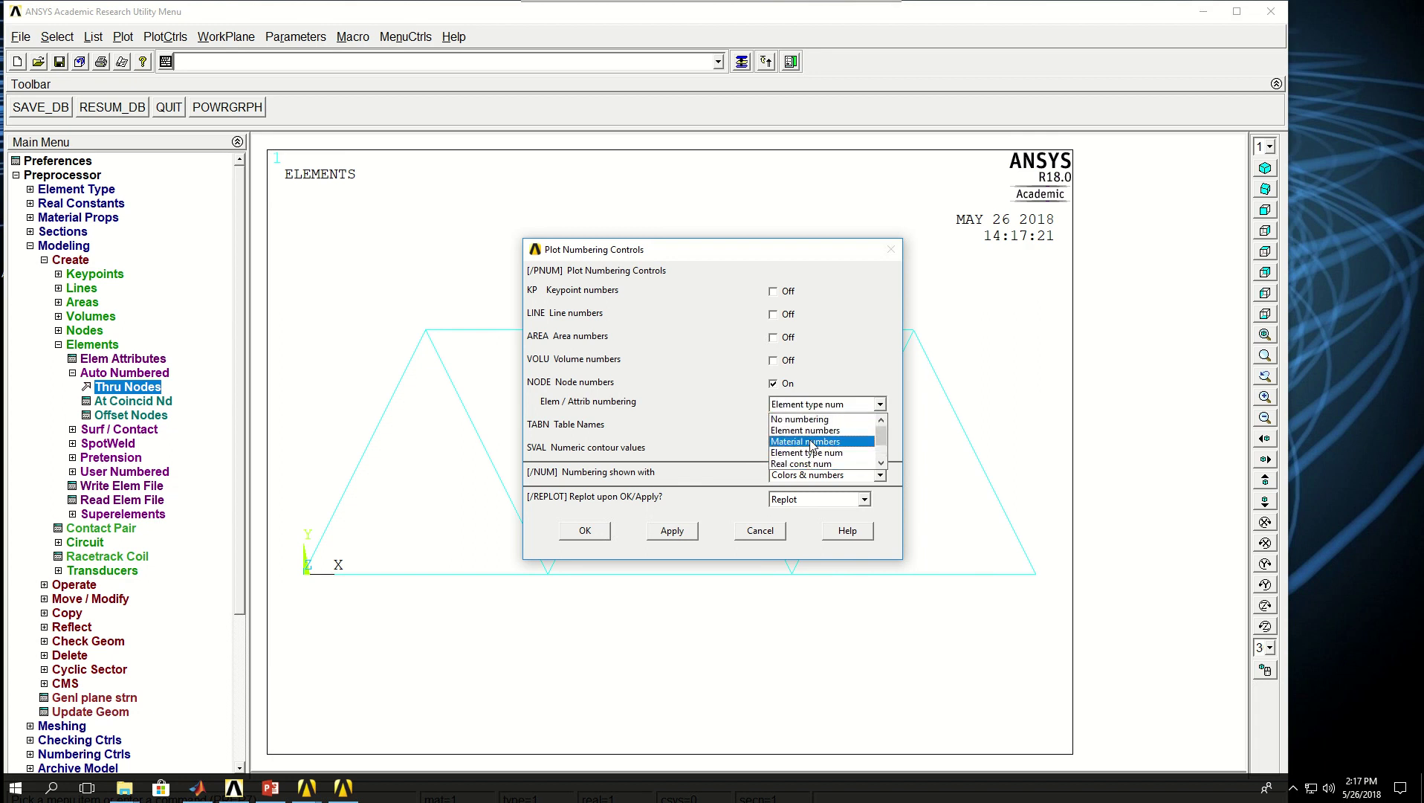
left_click(825, 431)
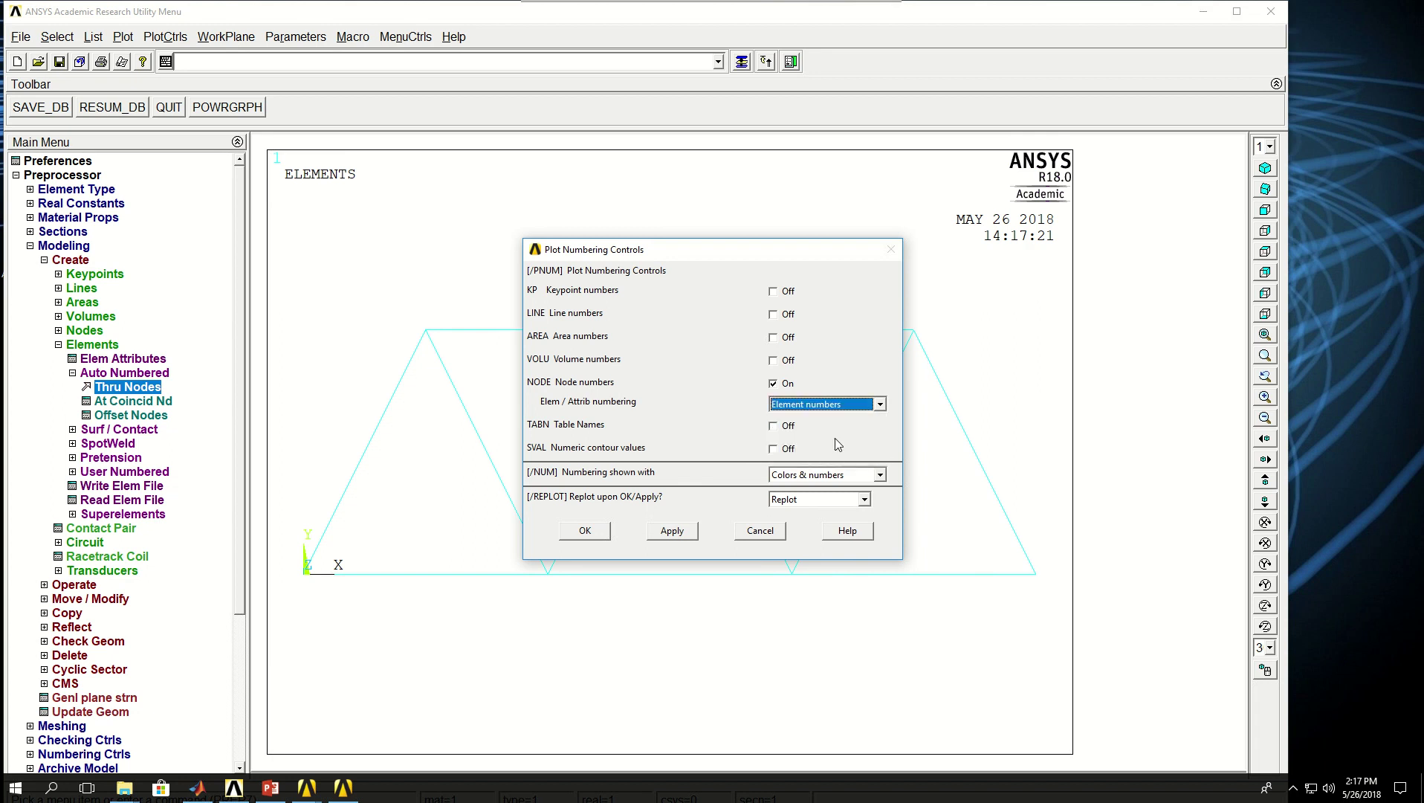
left_click(585, 531)
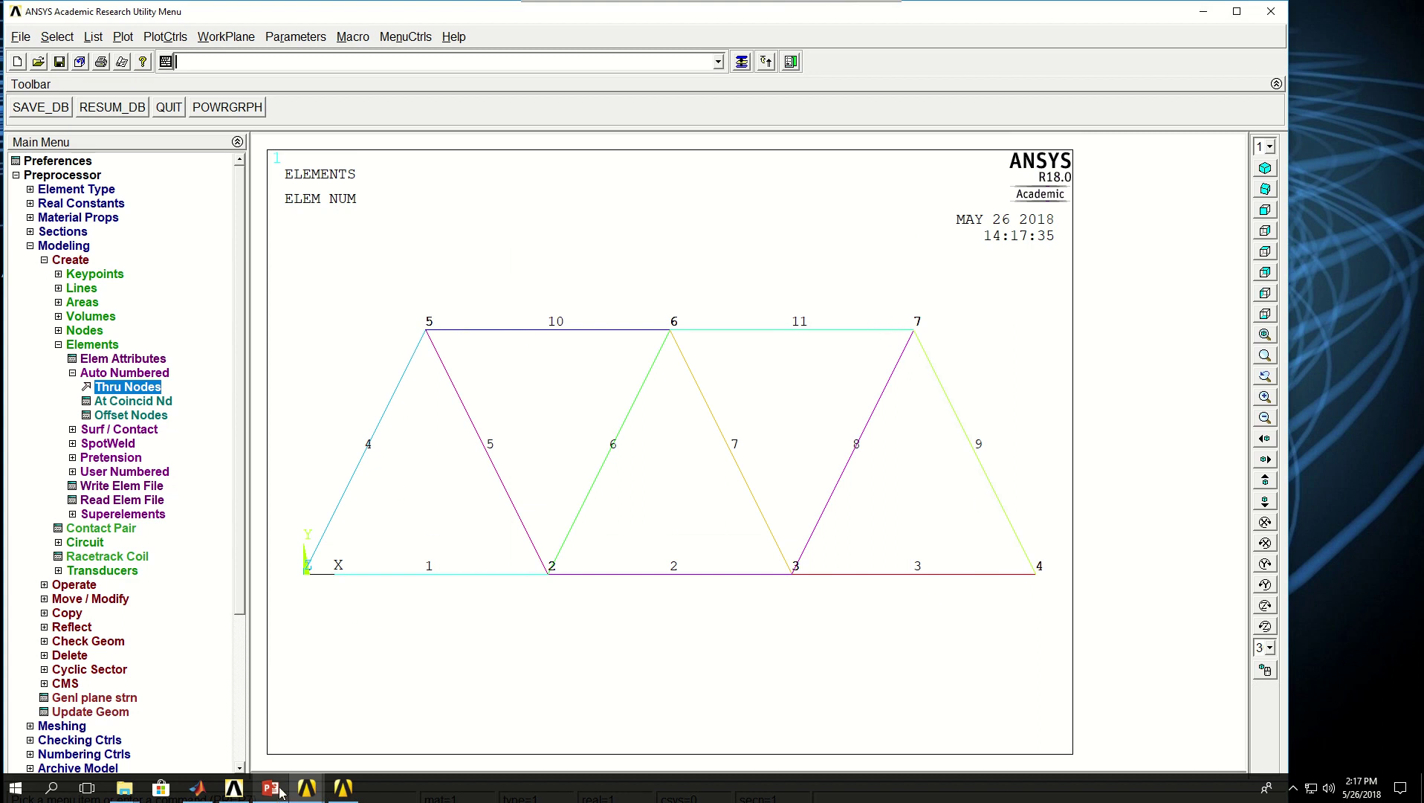
key("alt+Tab")
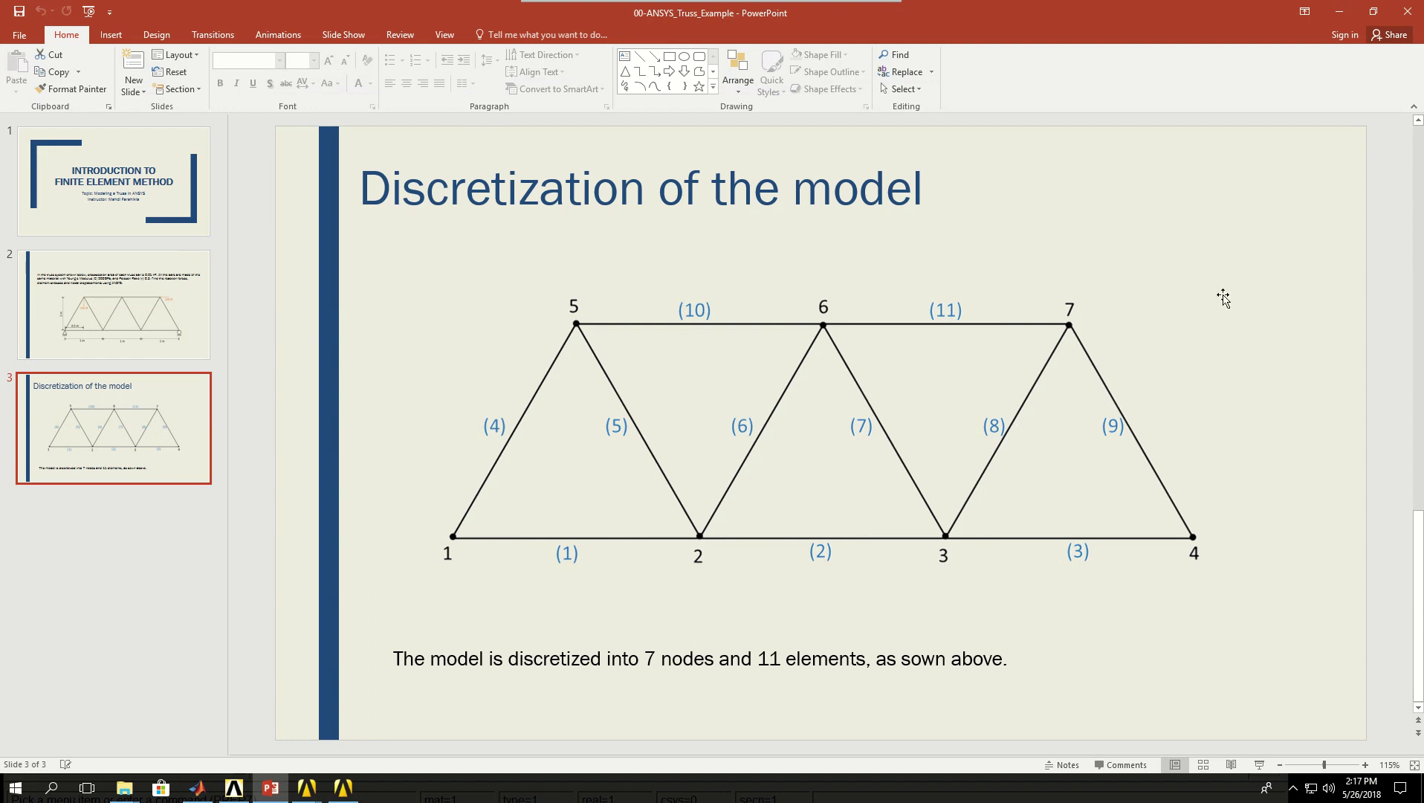
left_click(138, 334)
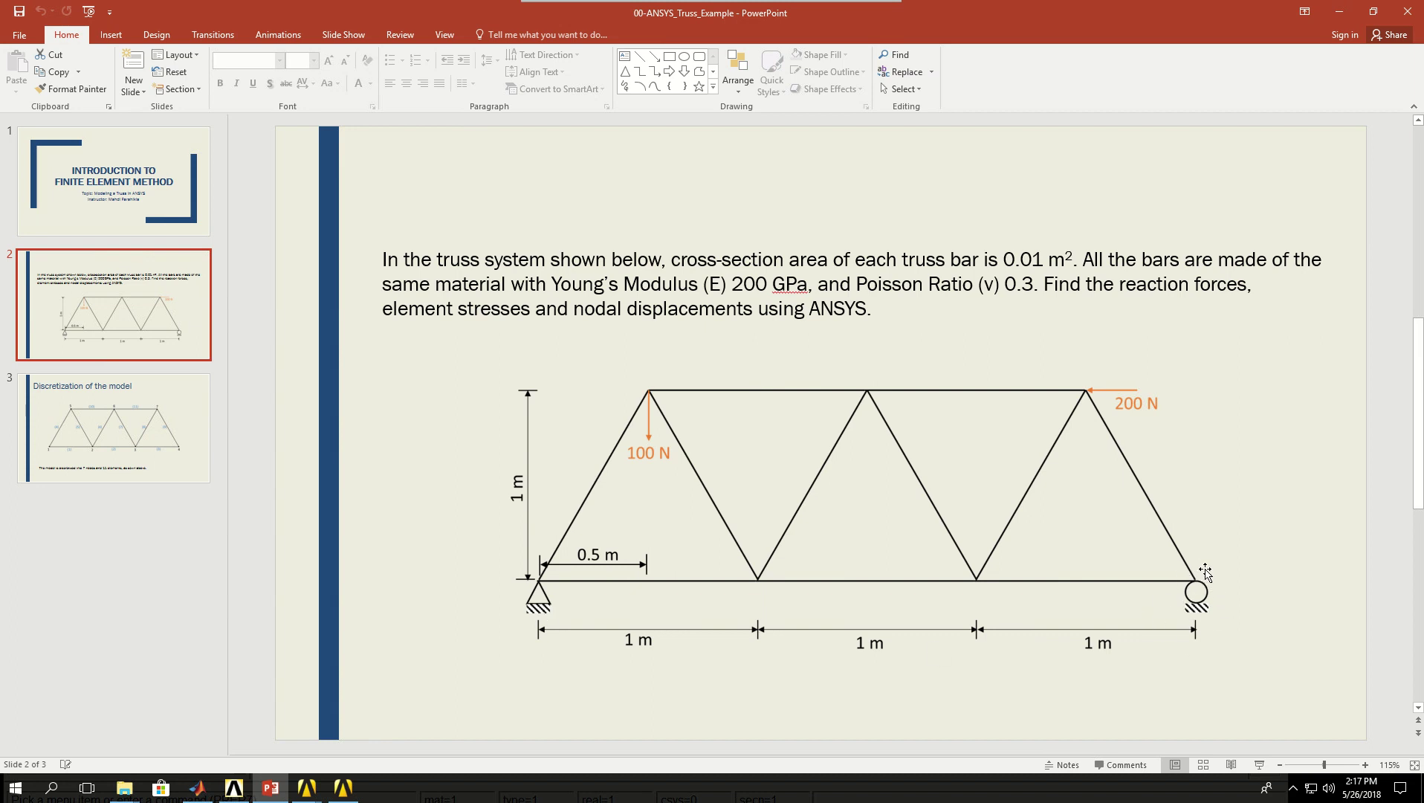
left_click(1339, 11)
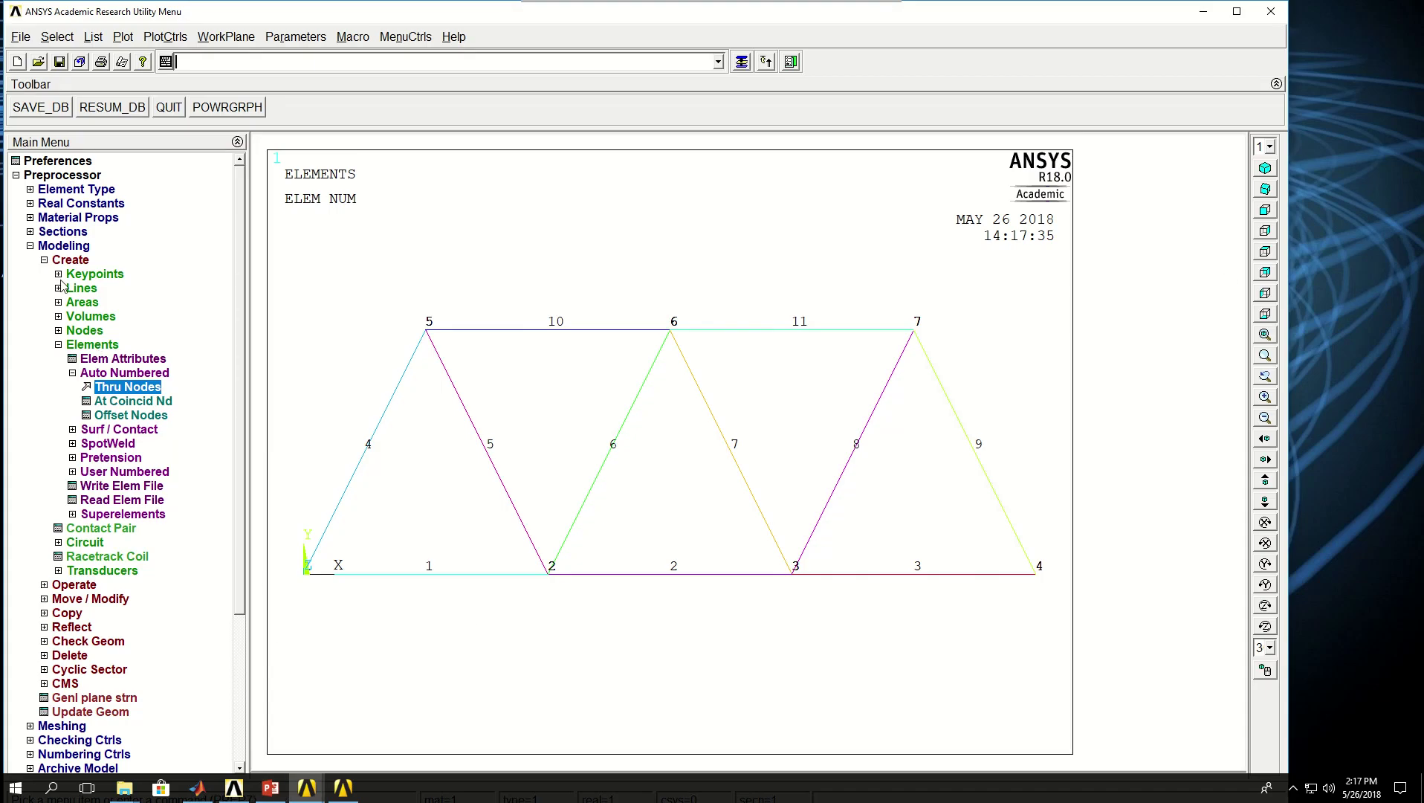
Step: Fix node 1 with All DOF constrained to zero displacement
left_click(39, 246)
left_click(58, 346)
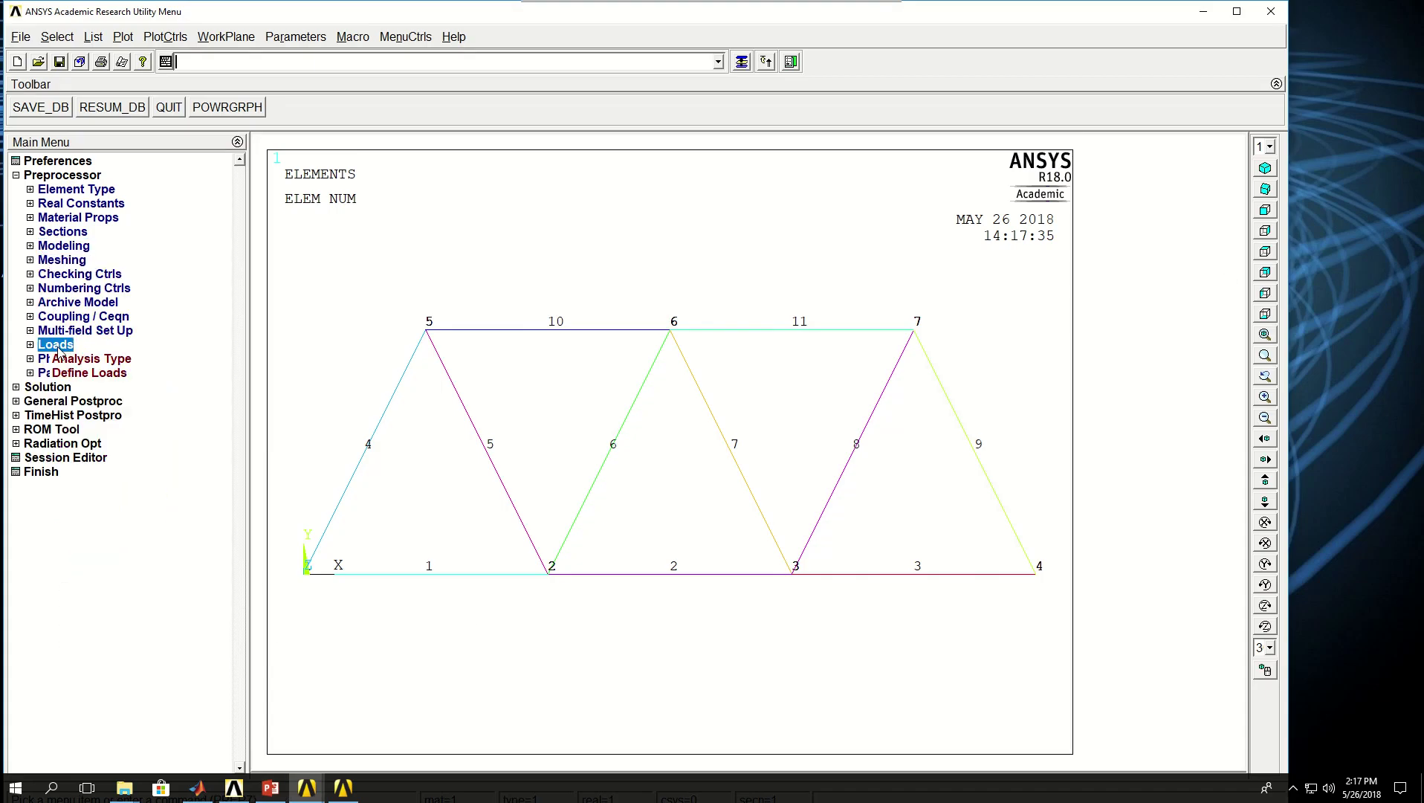
left_click(79, 374)
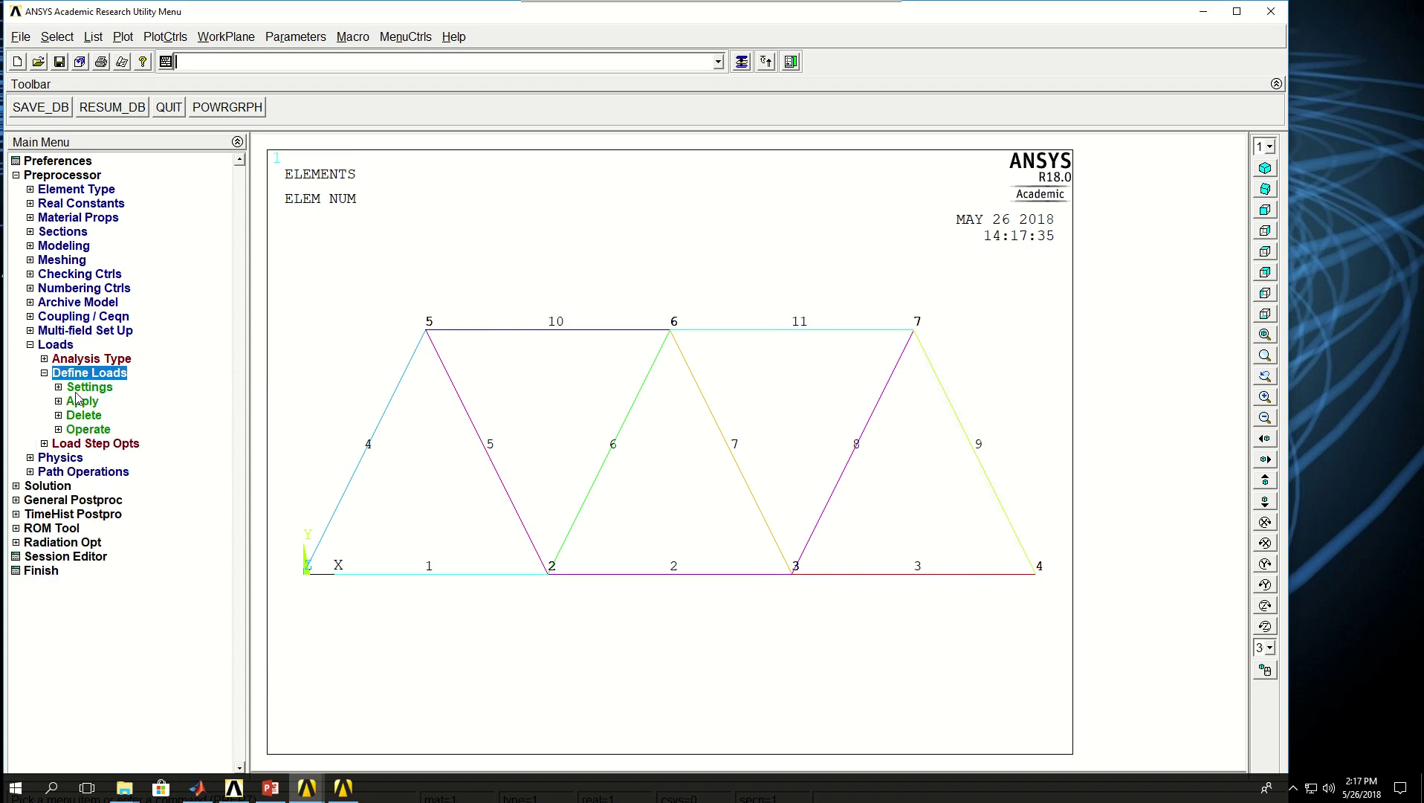
left_click(80, 401)
left_click(113, 418)
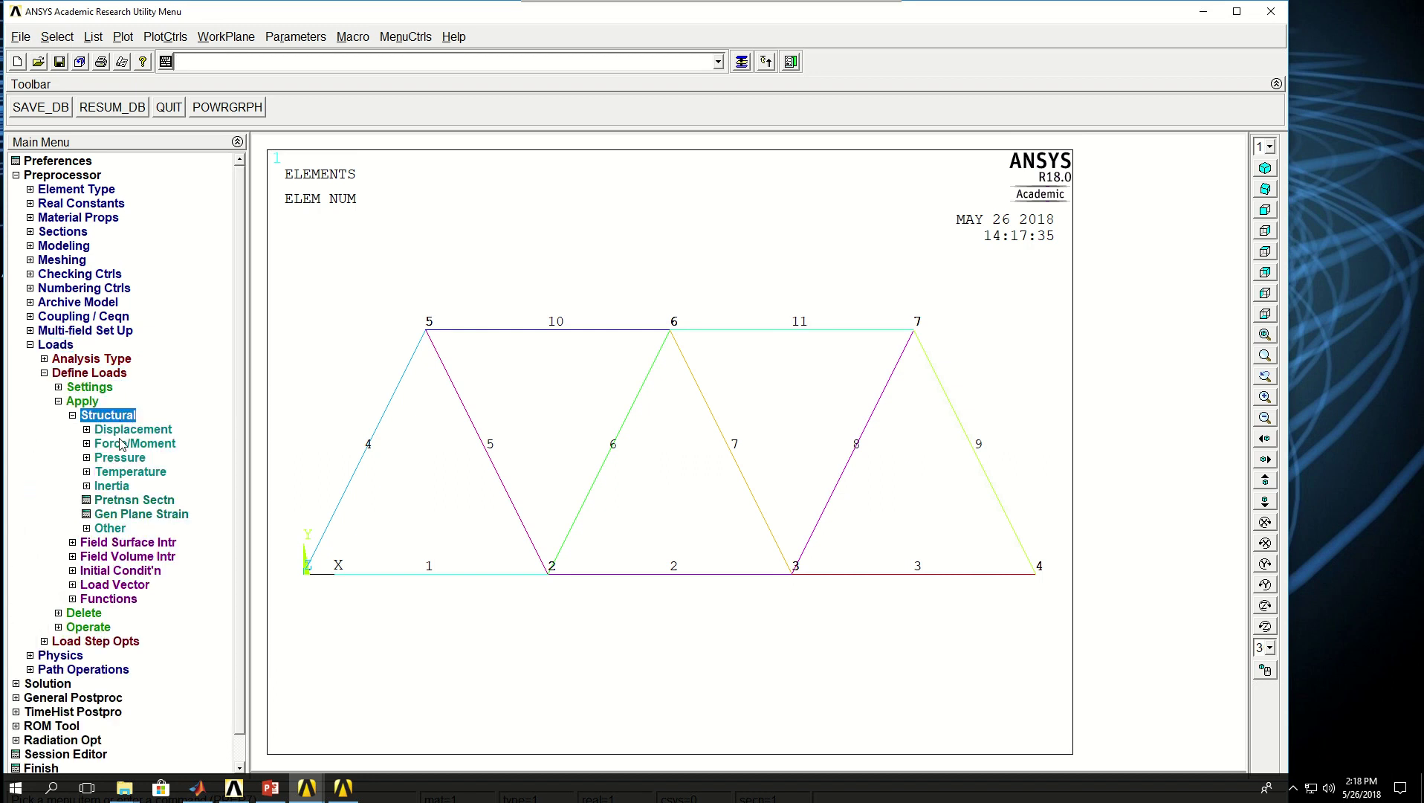
left_click(122, 438)
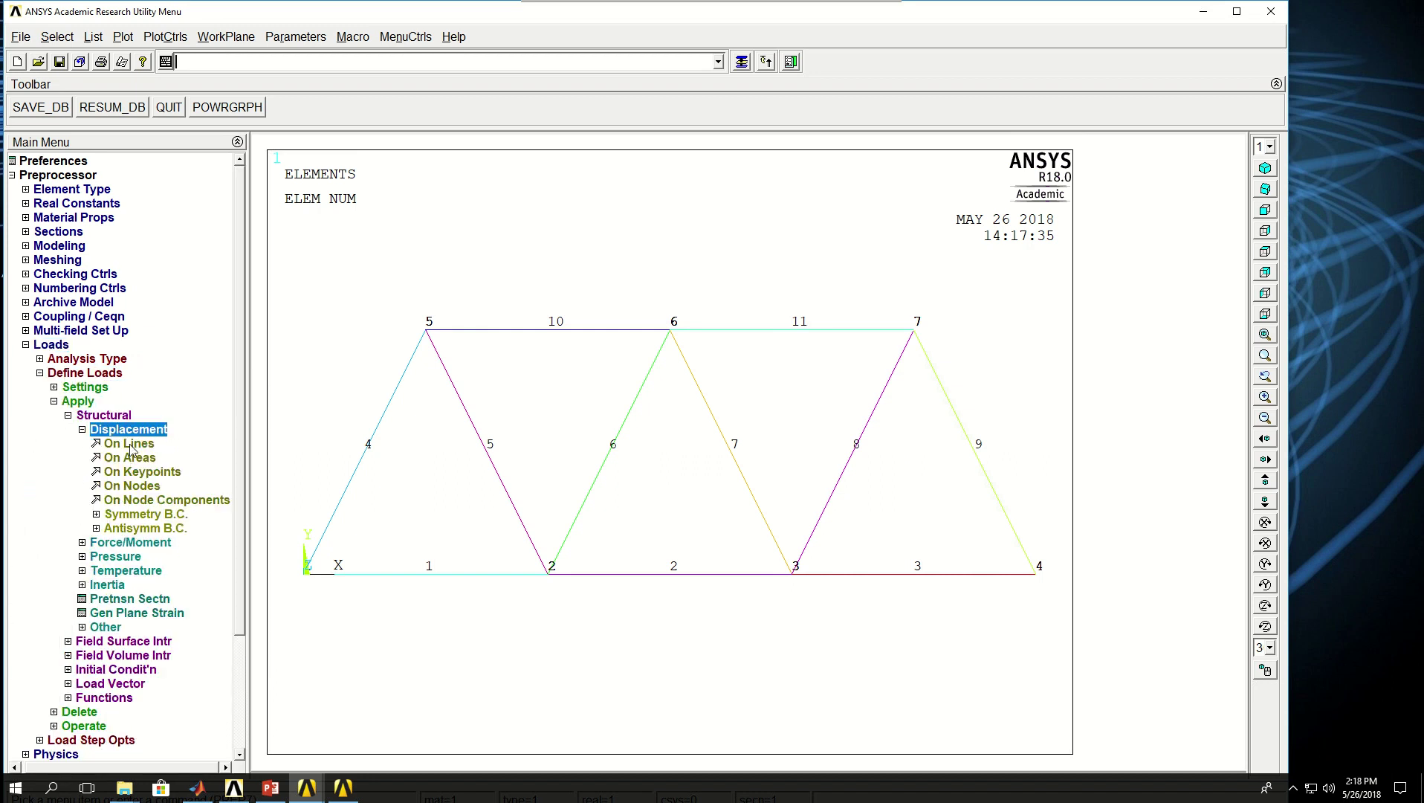
left_click(132, 487)
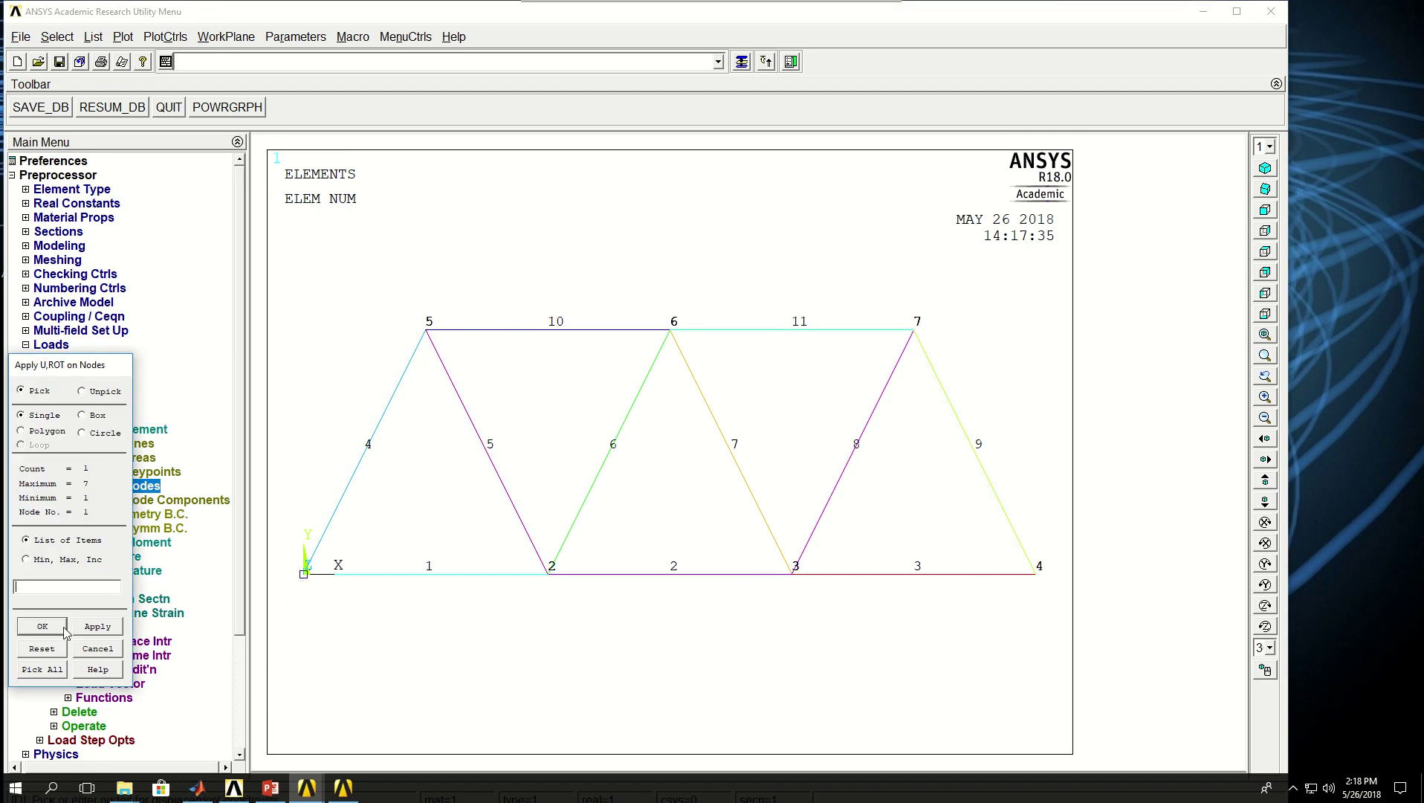
left_click(57, 629)
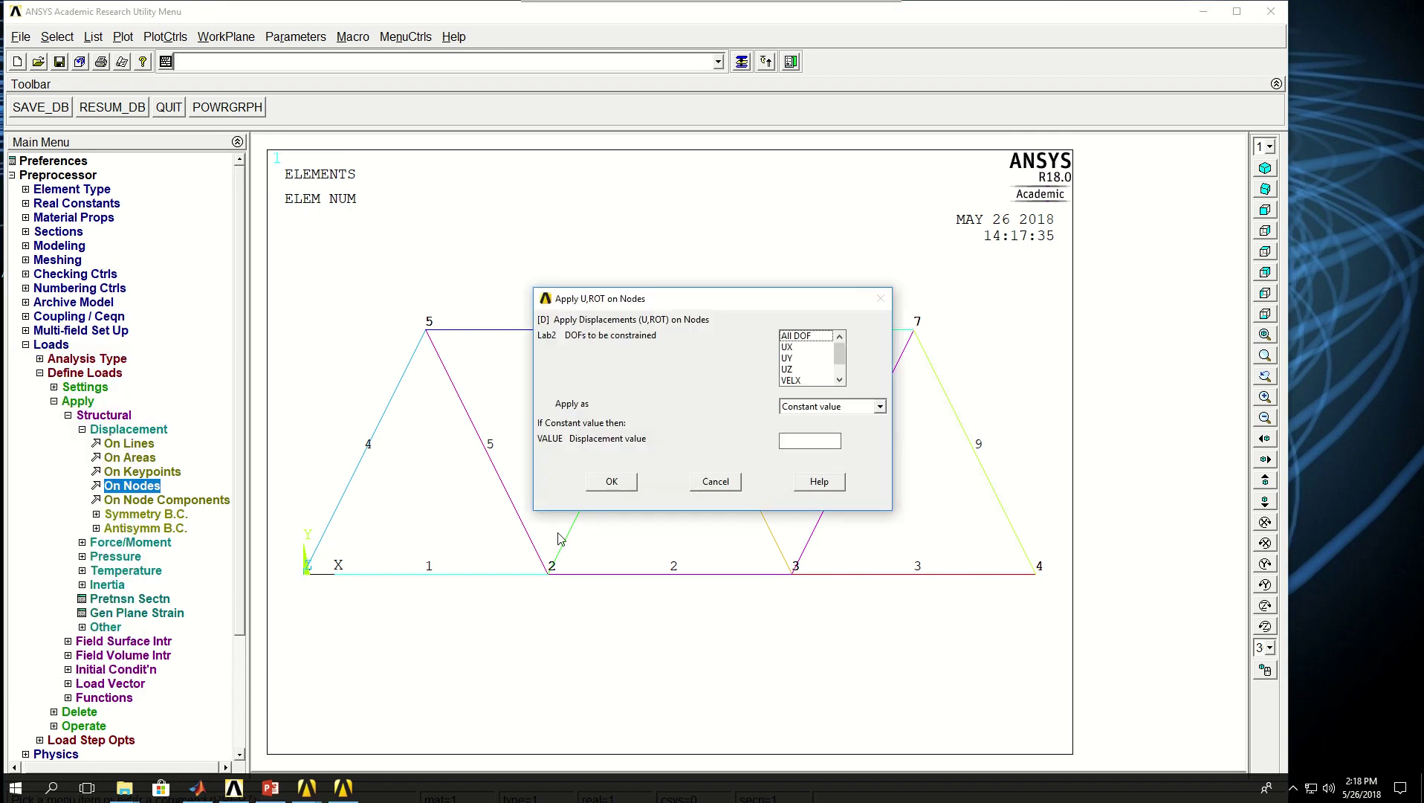
left_click(802, 339)
left_click(619, 484)
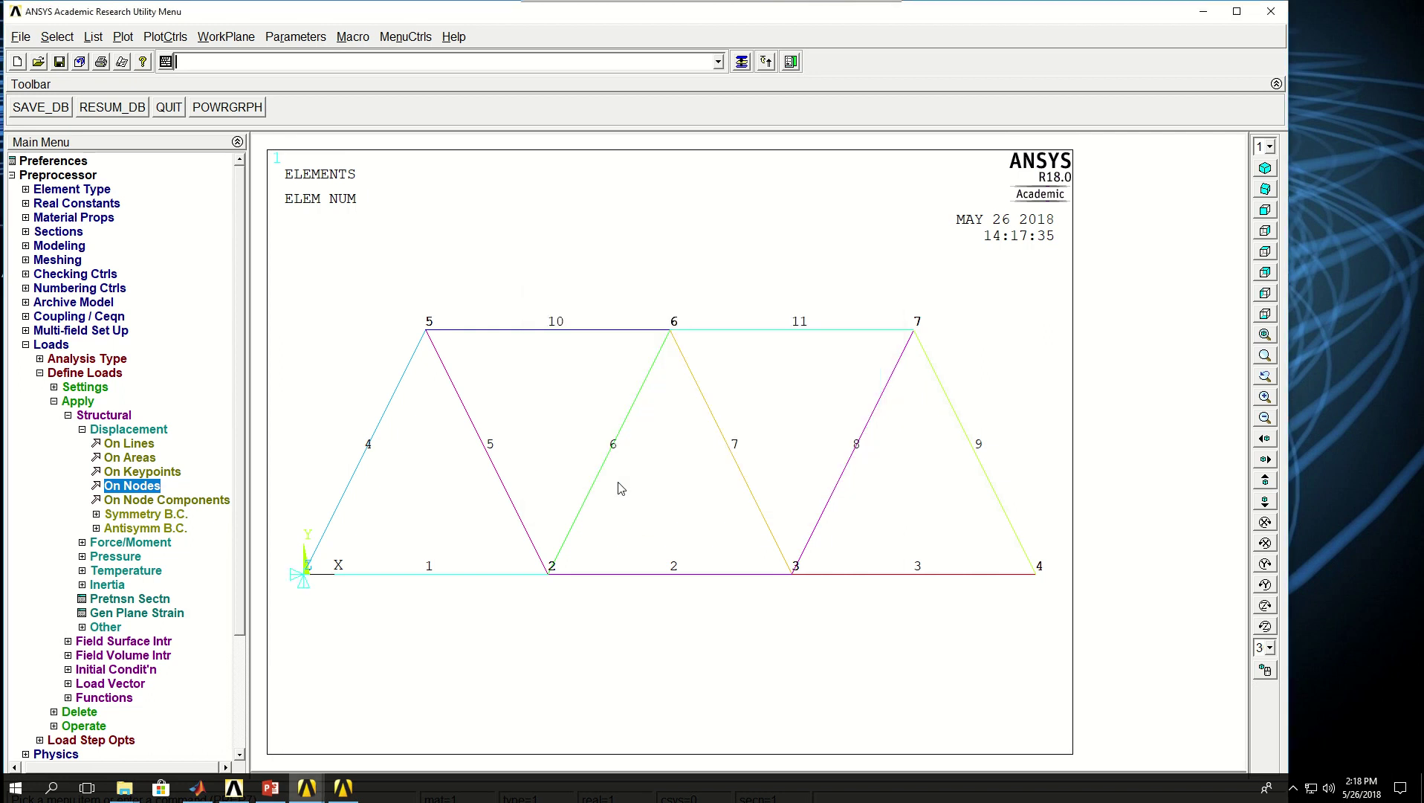
Step: Pick node 4 and choose UY and UZ as its constrained directions
left_click(145, 490)
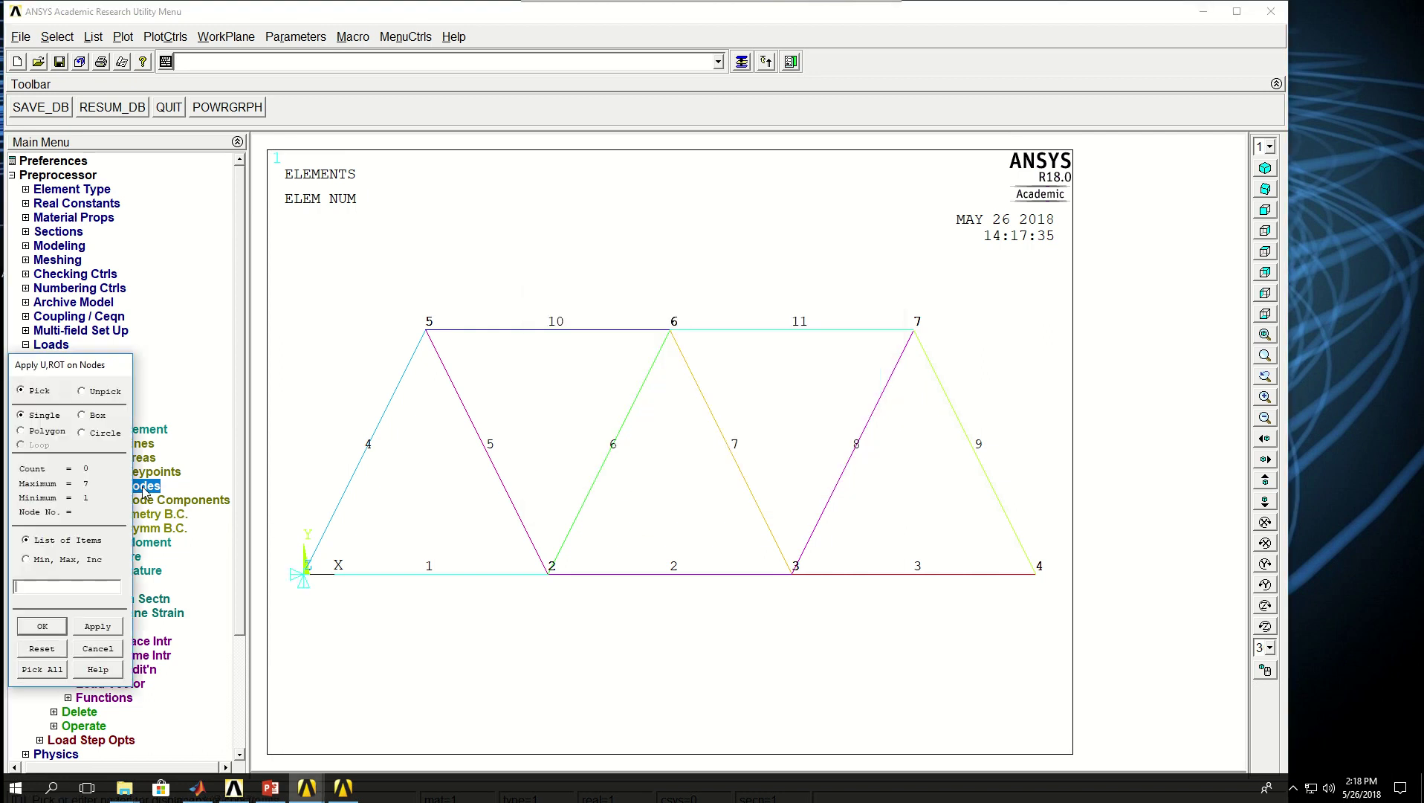
left_click(44, 627)
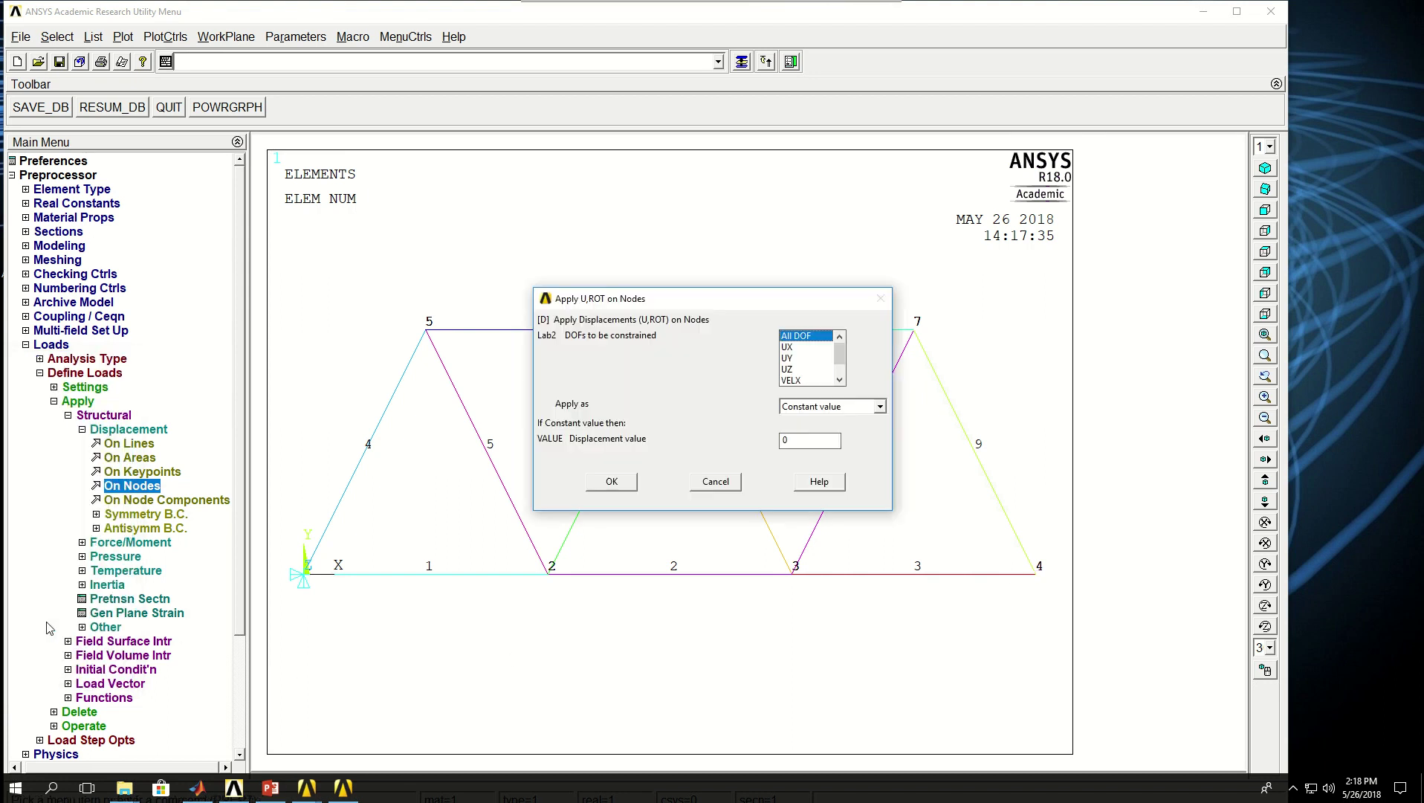
left_click(791, 358)
left_click(792, 370)
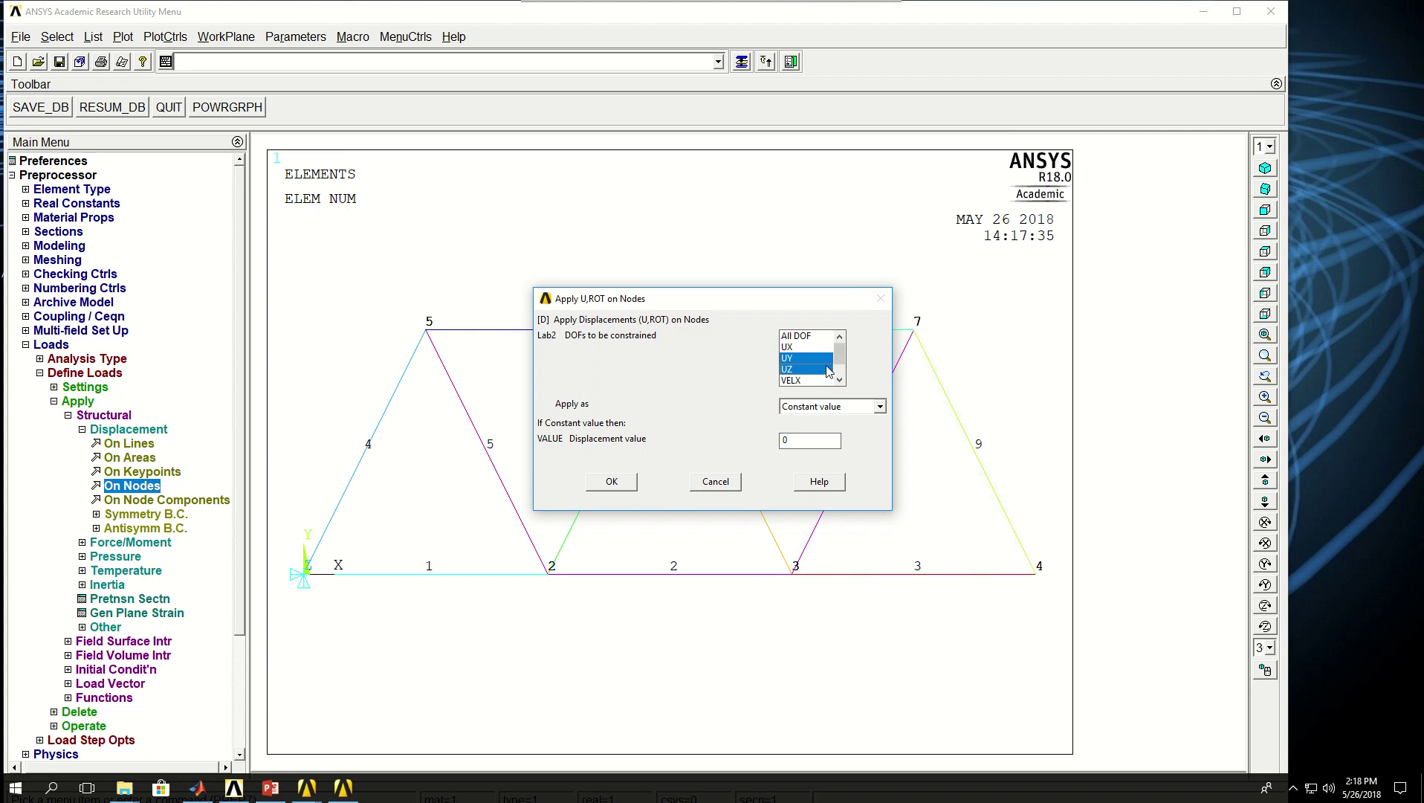
Step: Finish the roller support at node 4 and apply a downward force FY = -100 at node 5
left_click(620, 485)
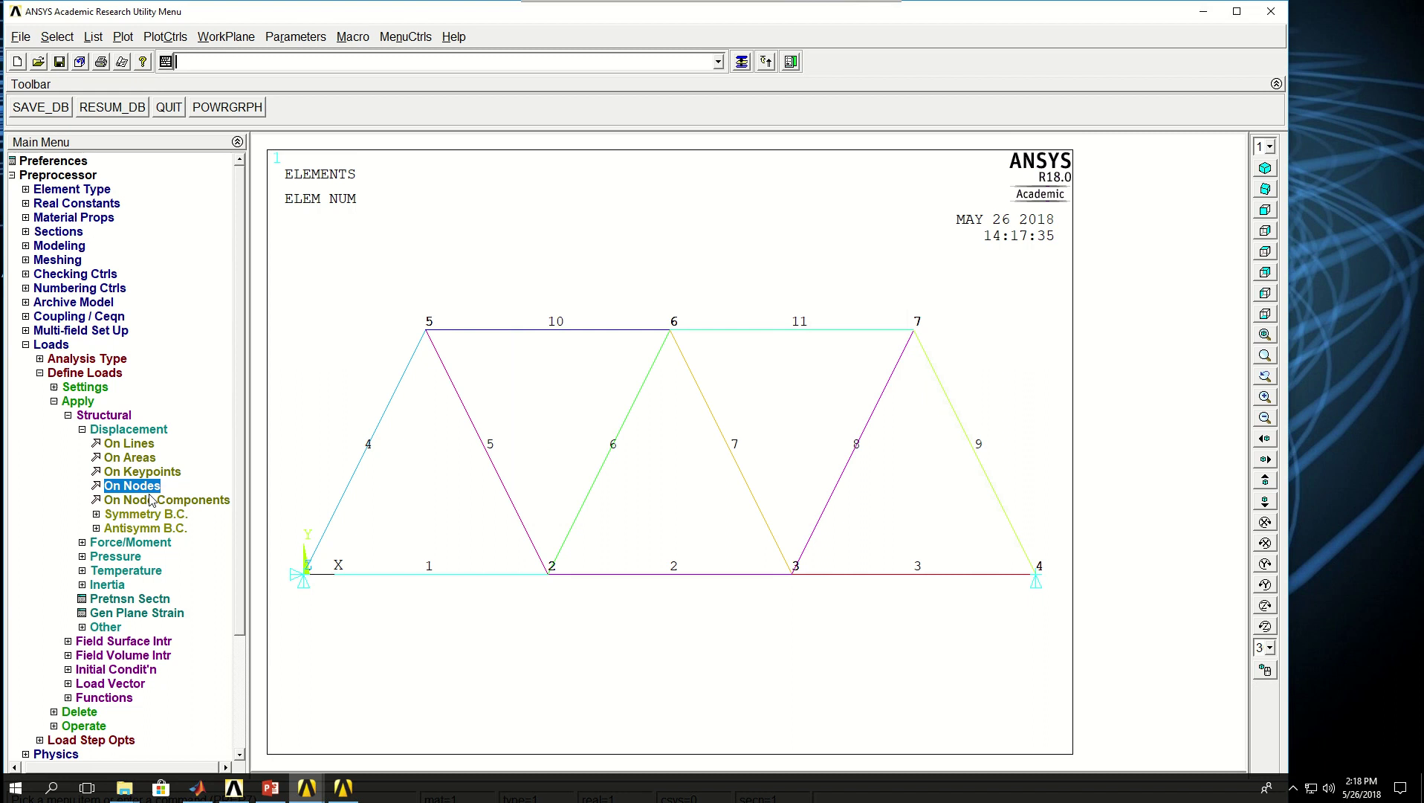
left_click(95, 431)
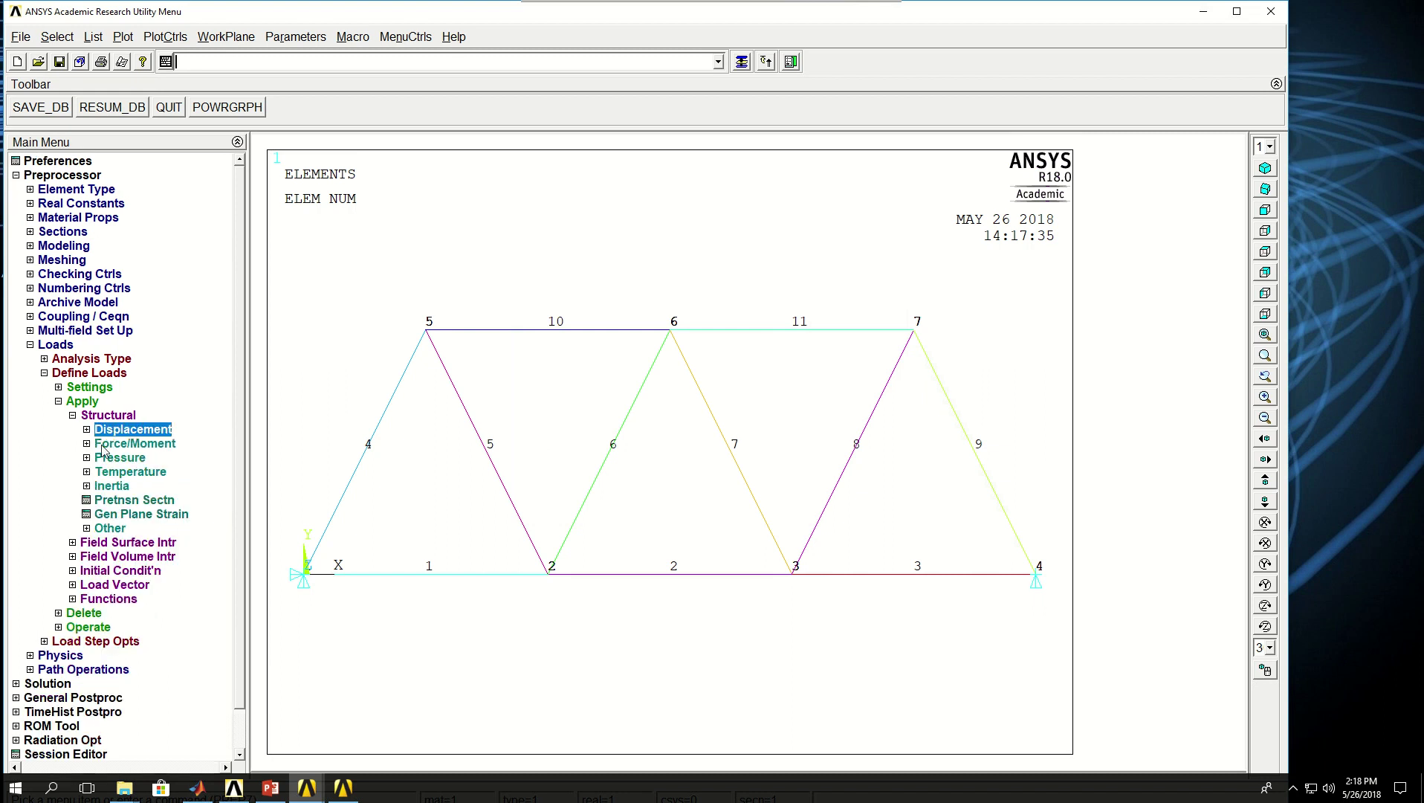
left_click(112, 444)
left_click(127, 473)
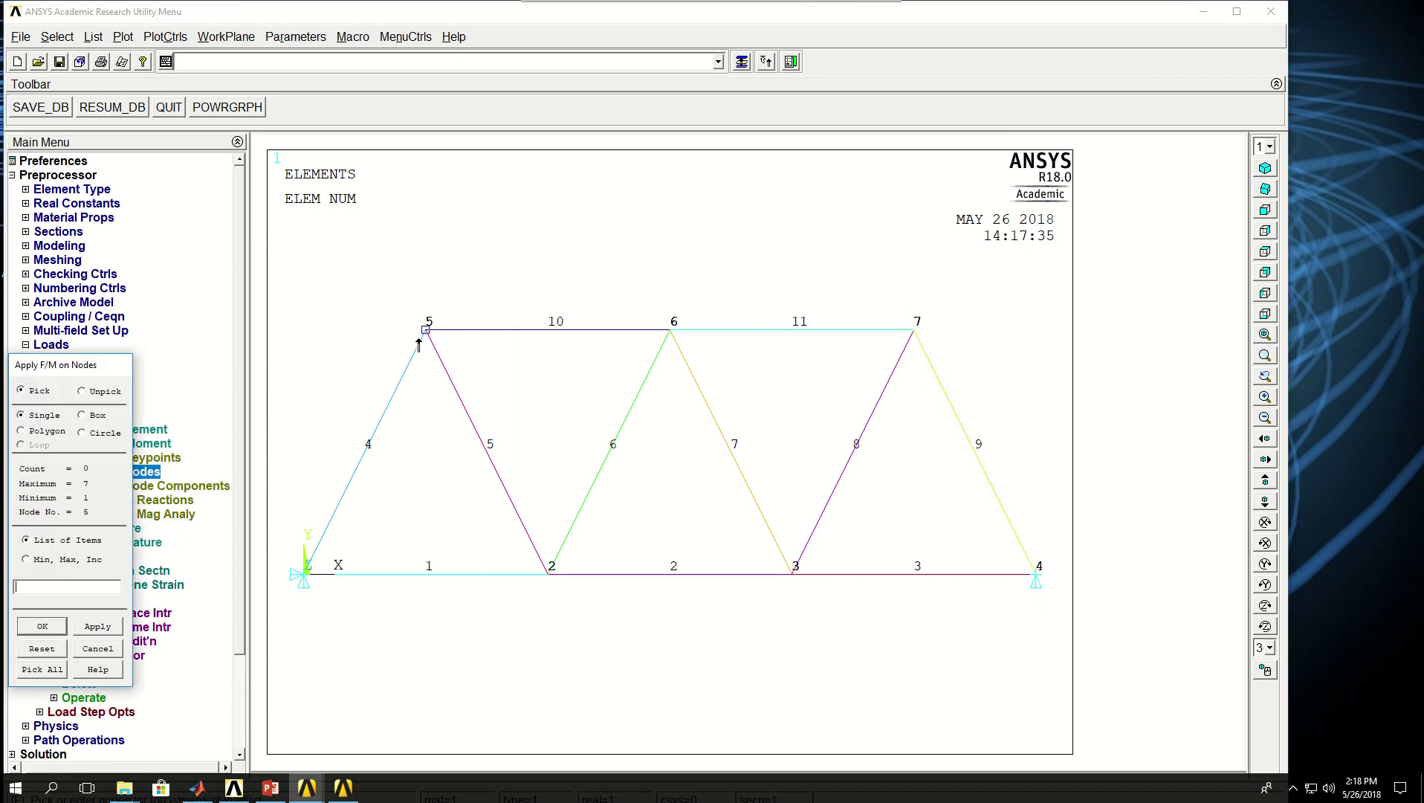
left_click(49, 627)
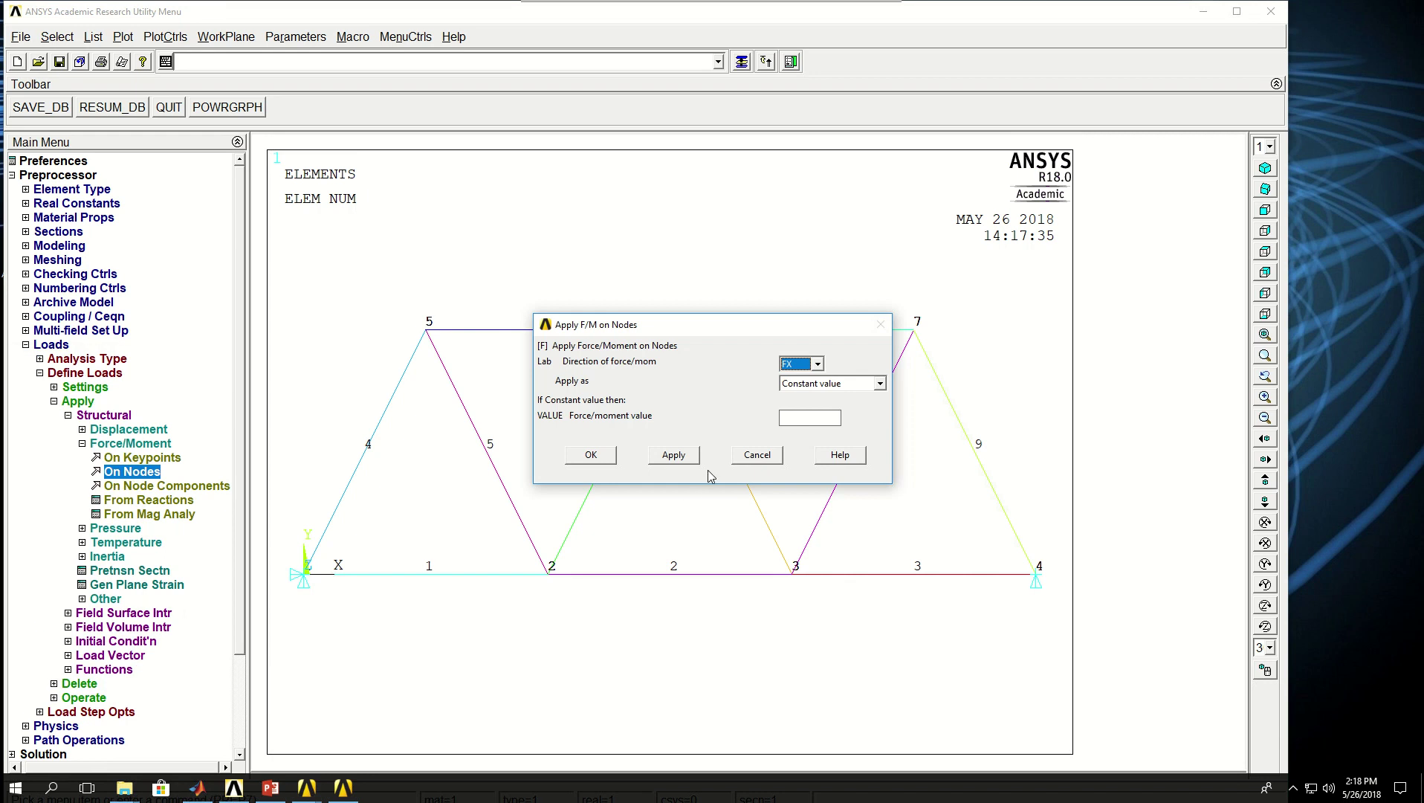
left_click(807, 364)
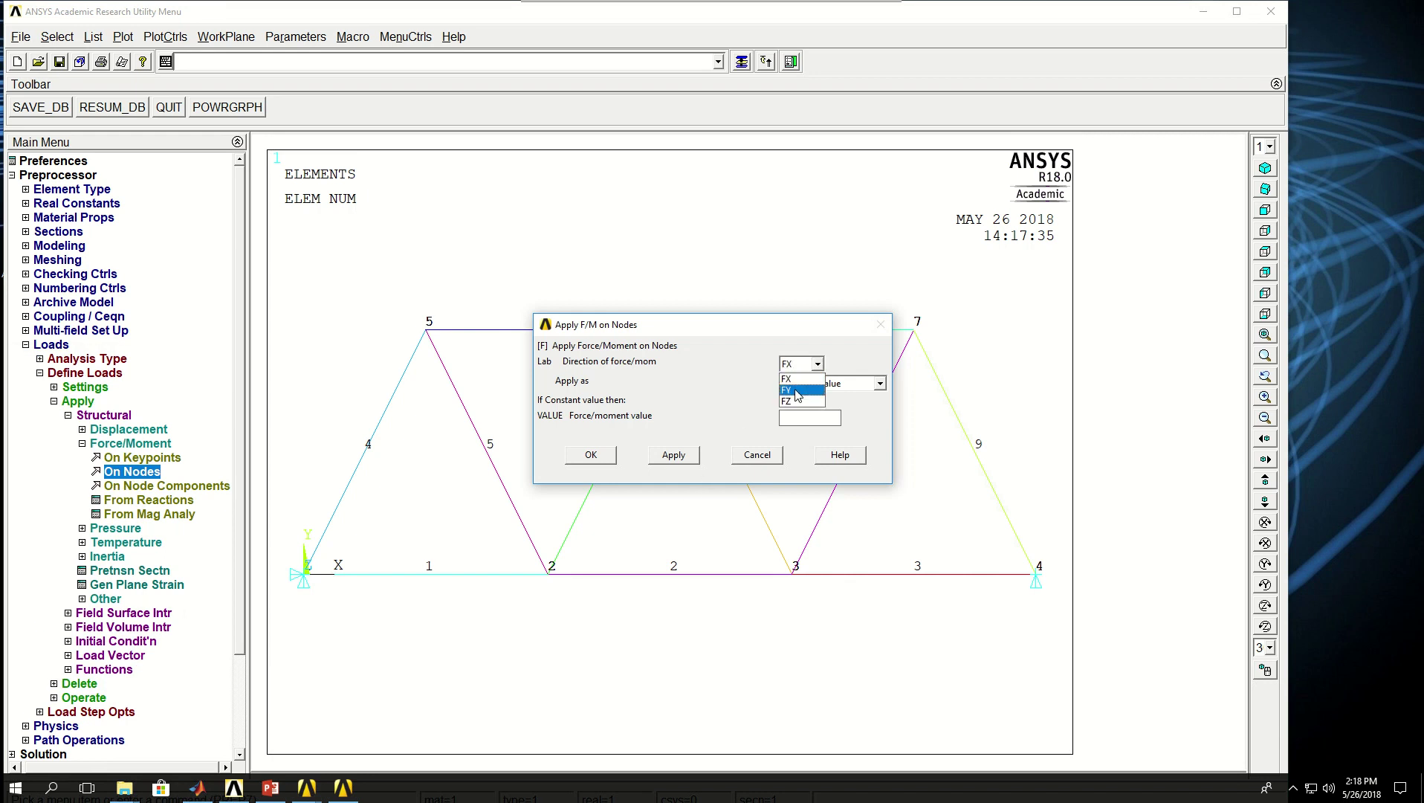
left_click(798, 392)
left_click(799, 415)
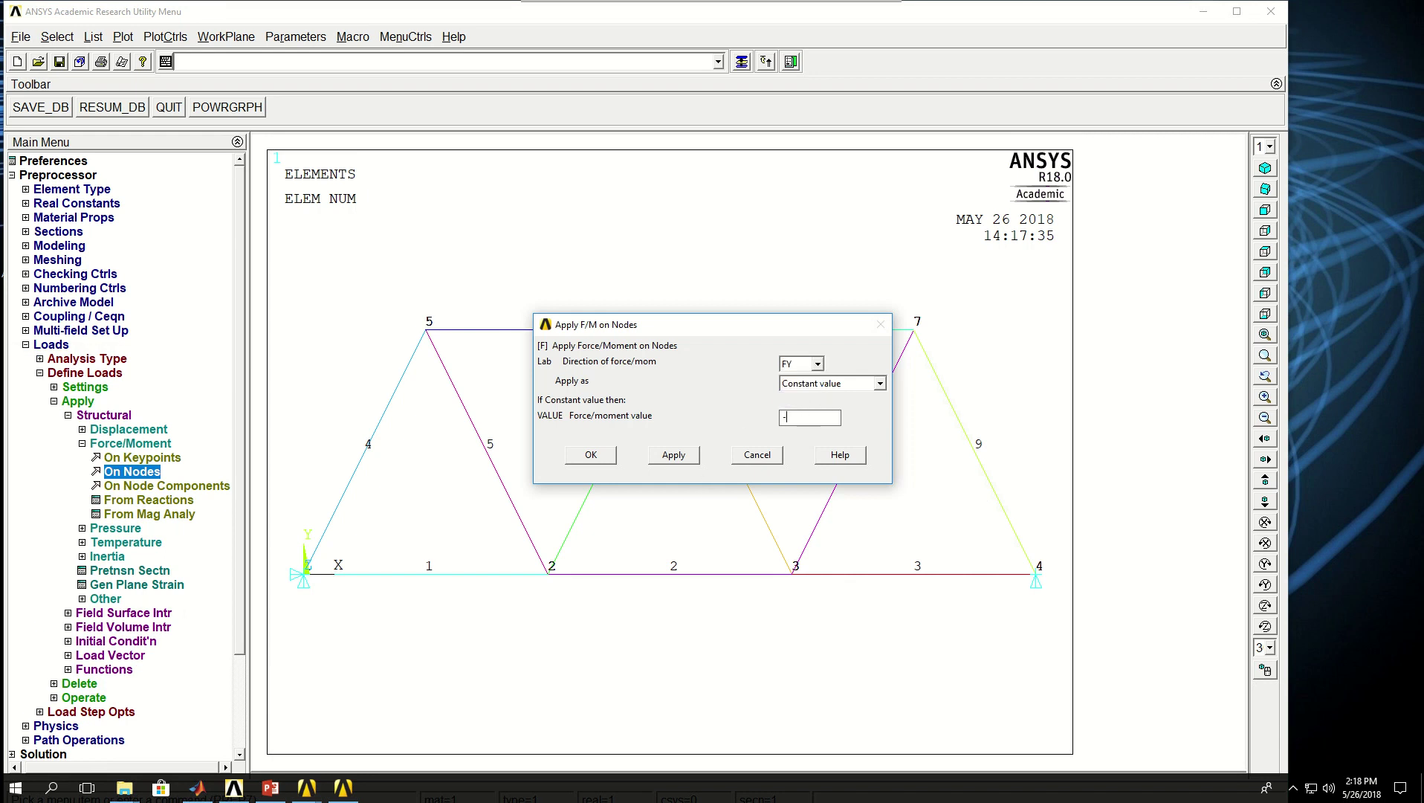
left_click(581, 455)
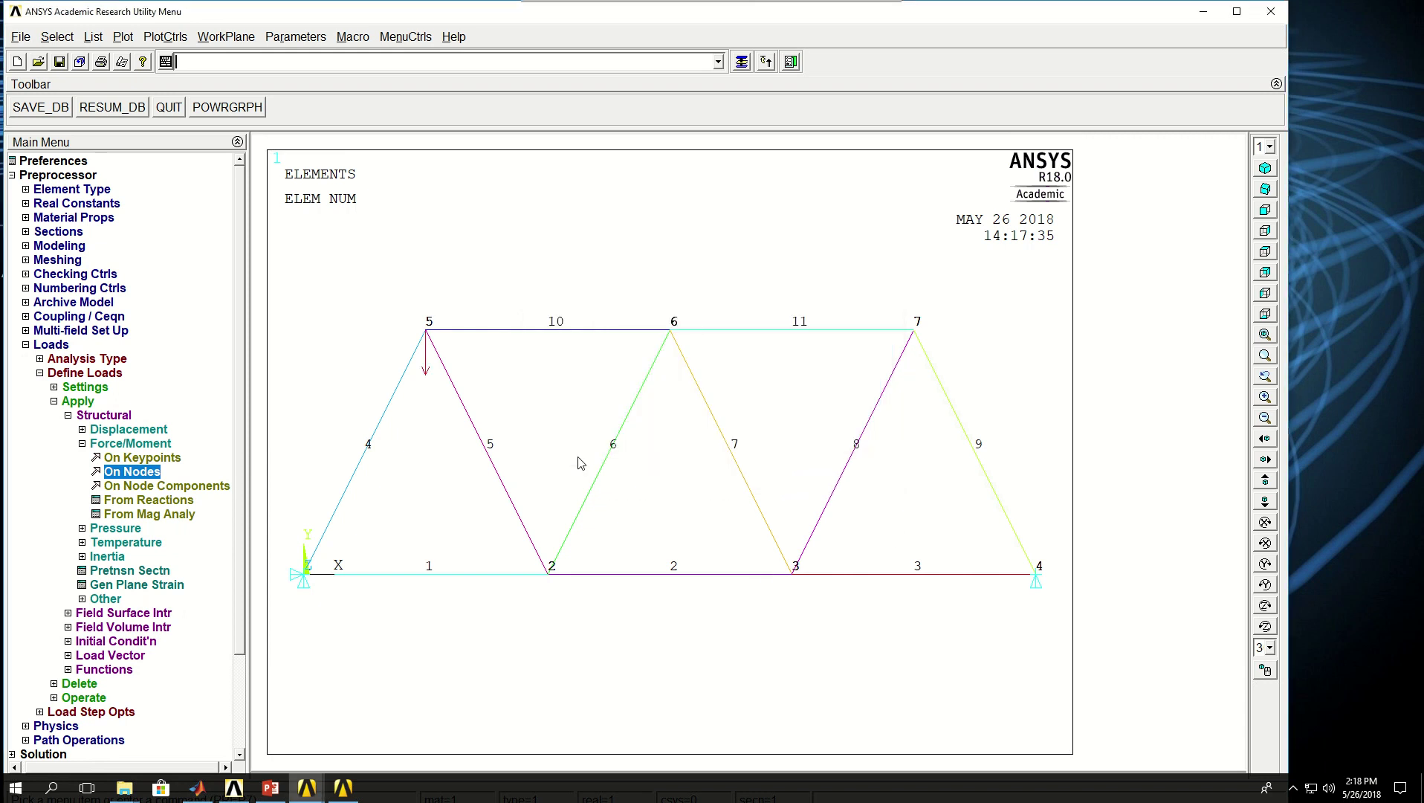
Step: Apply a leftward horizontal force FX = -200 at node 7
left_click(132, 473)
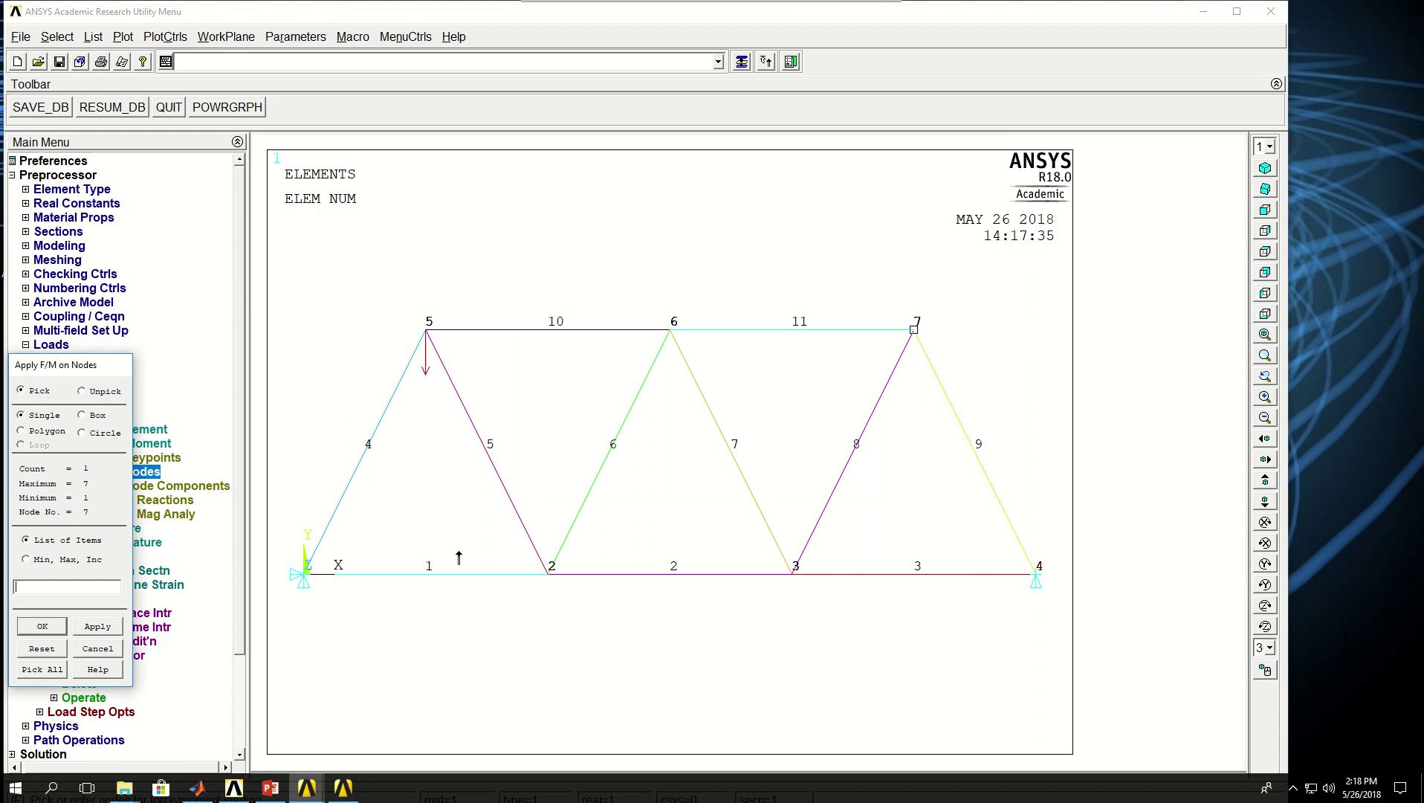
left_click(55, 631)
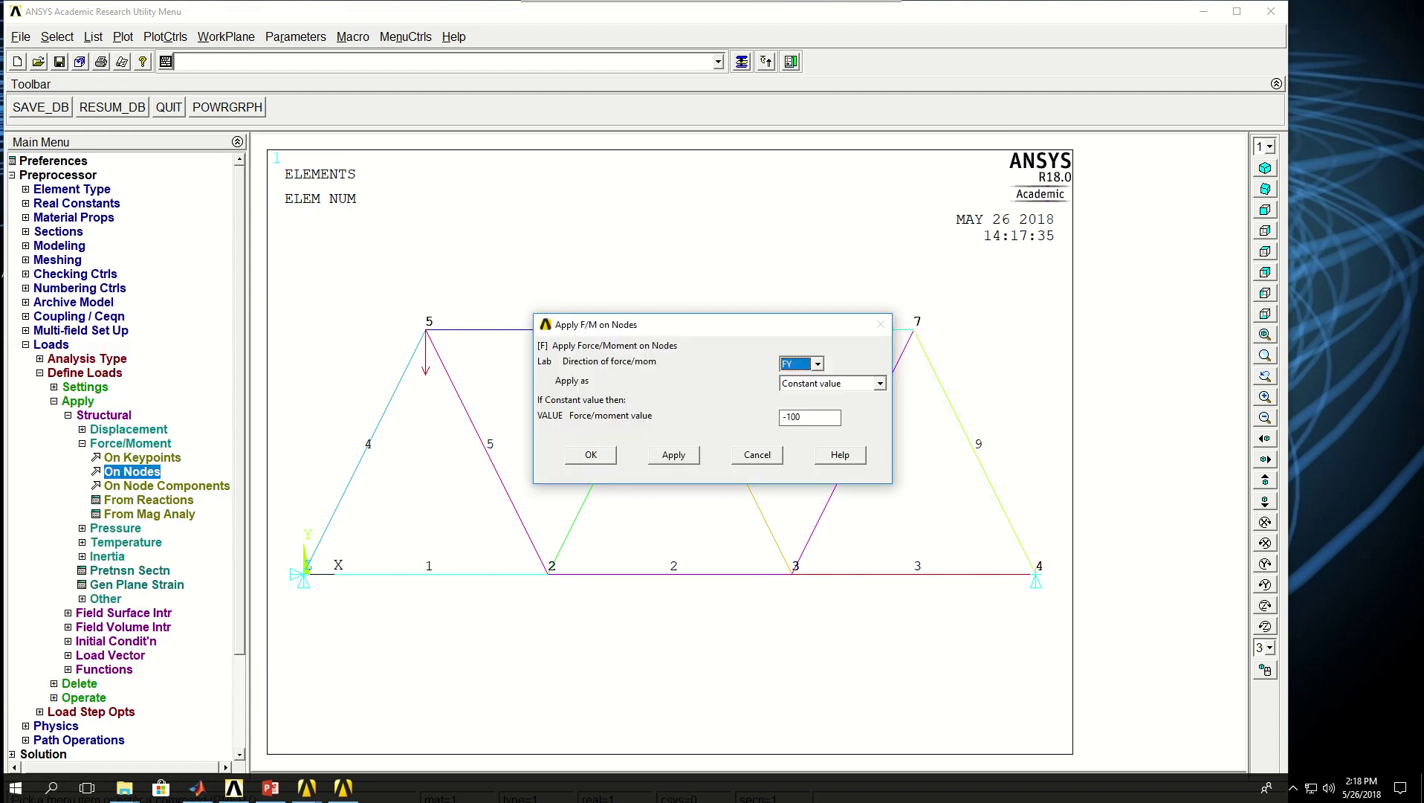
left_click(804, 367)
left_click(795, 381)
double_click(808, 417)
type("2")
left_click(590, 457)
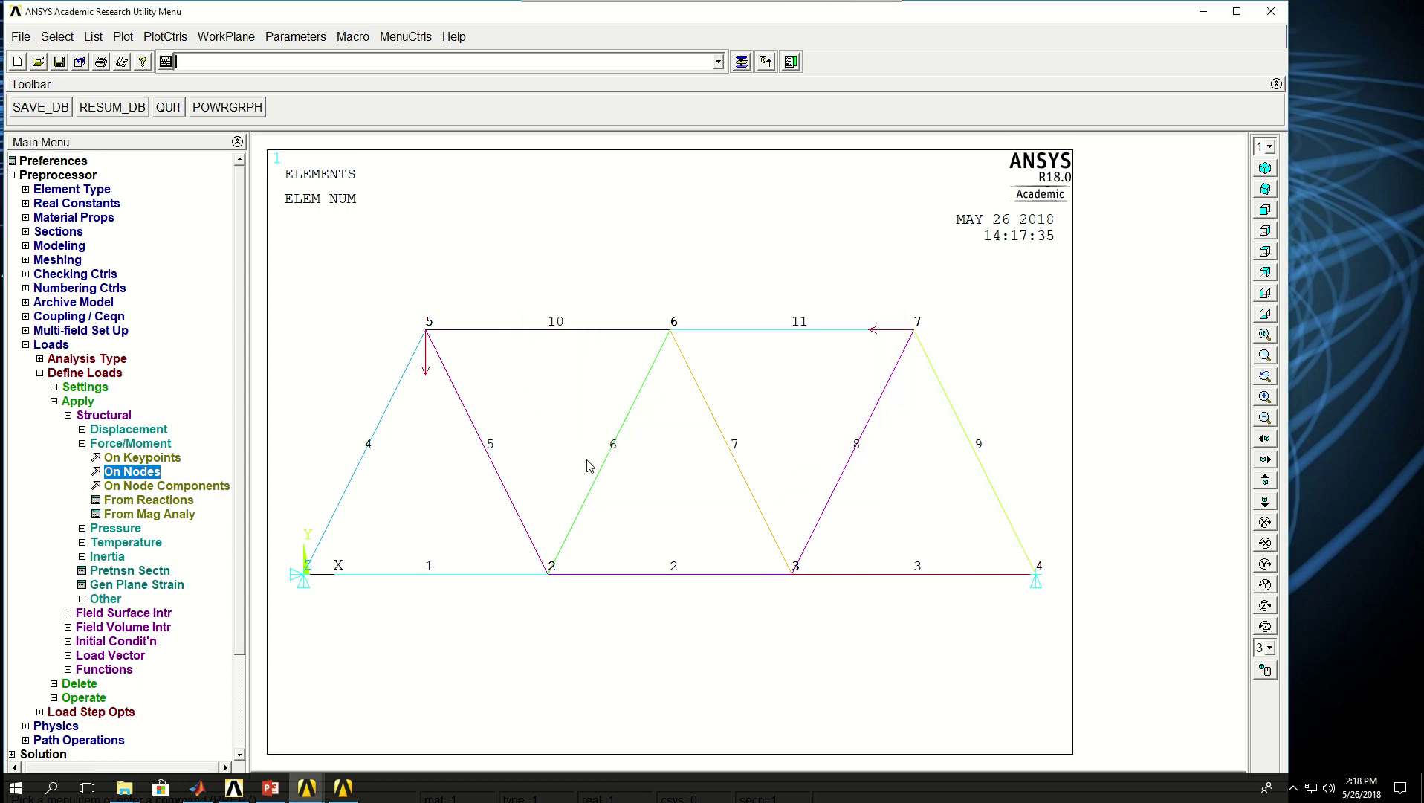
left_click(26, 345)
left_click(33, 388)
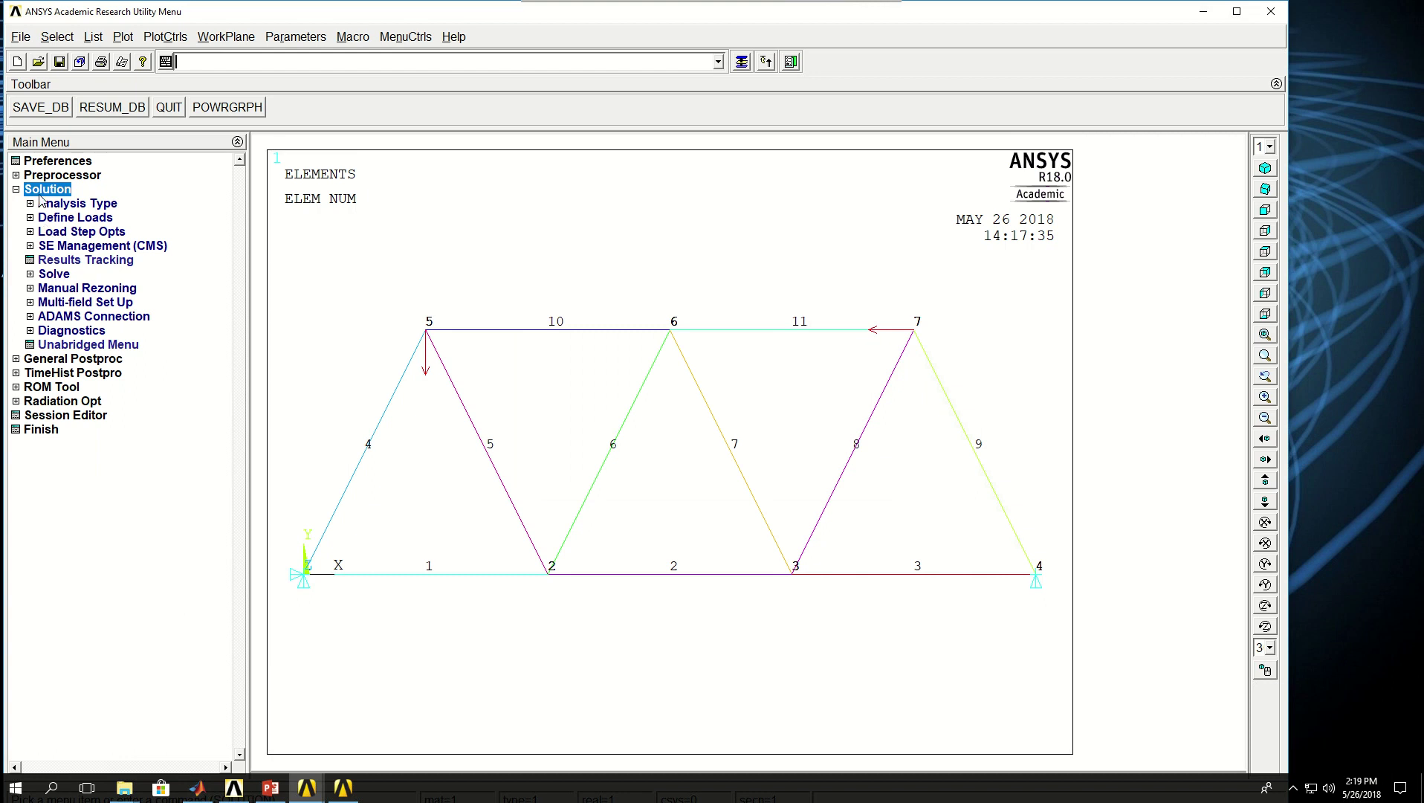
Step: Solve the current load step and dismiss the 'Solution is done!' message
left_click(55, 274)
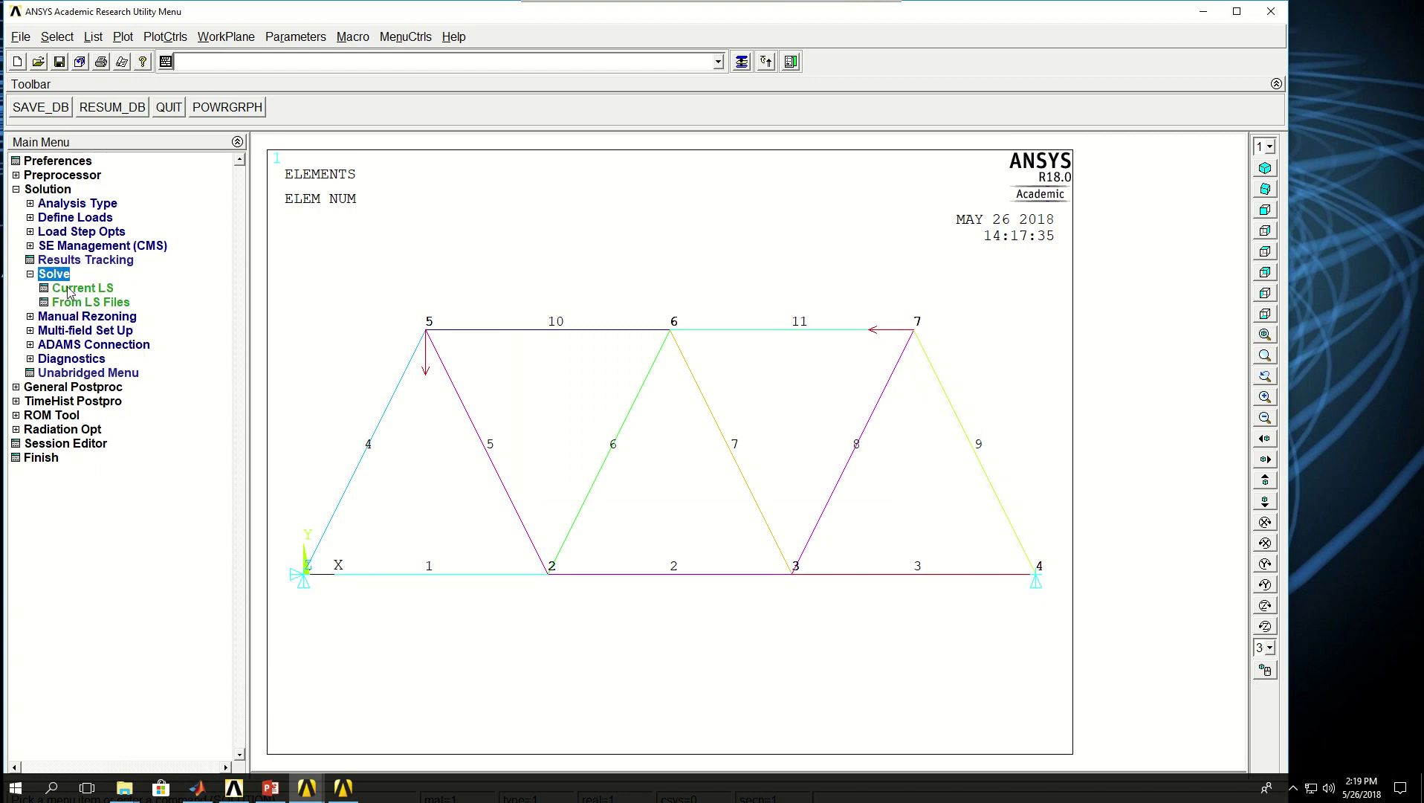
left_click(69, 290)
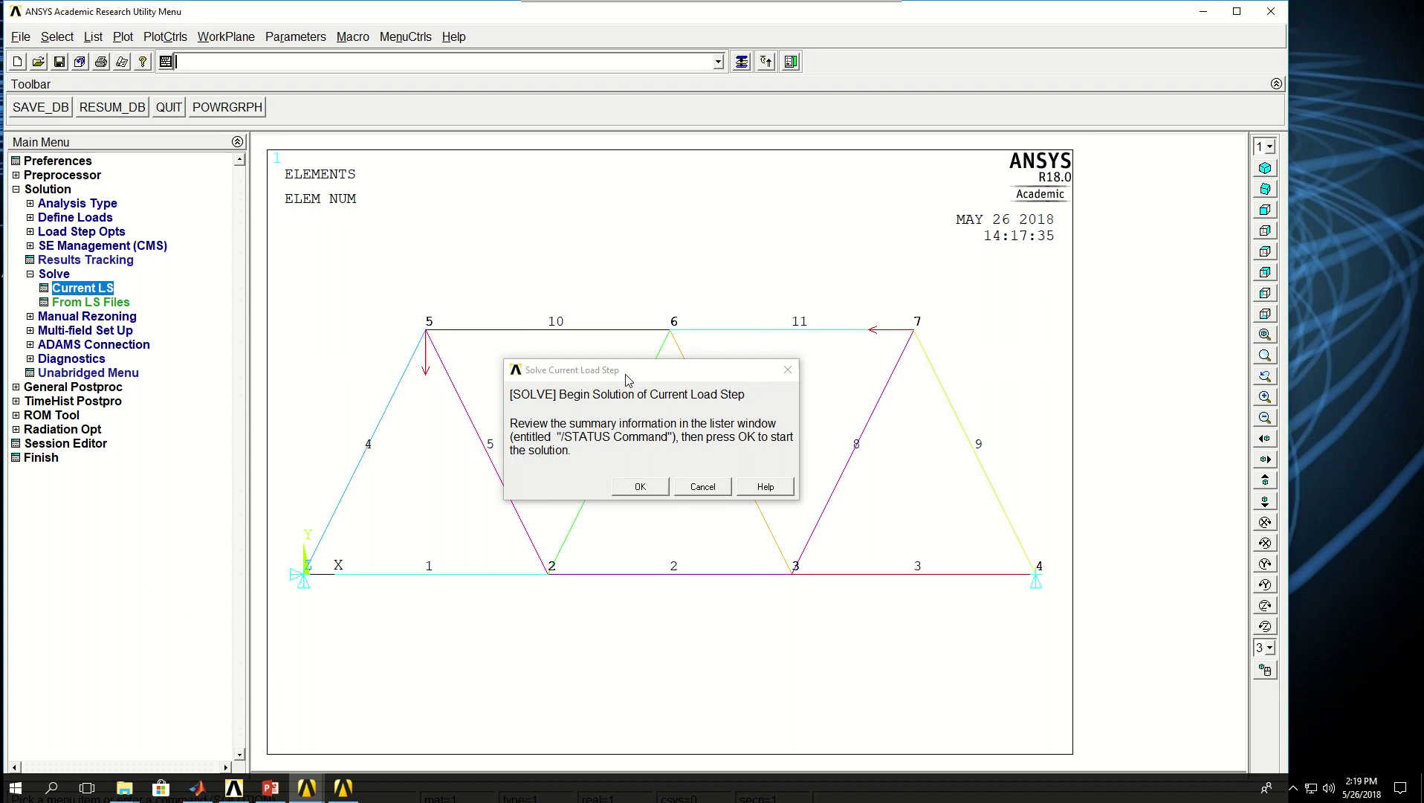
left_click(627, 487)
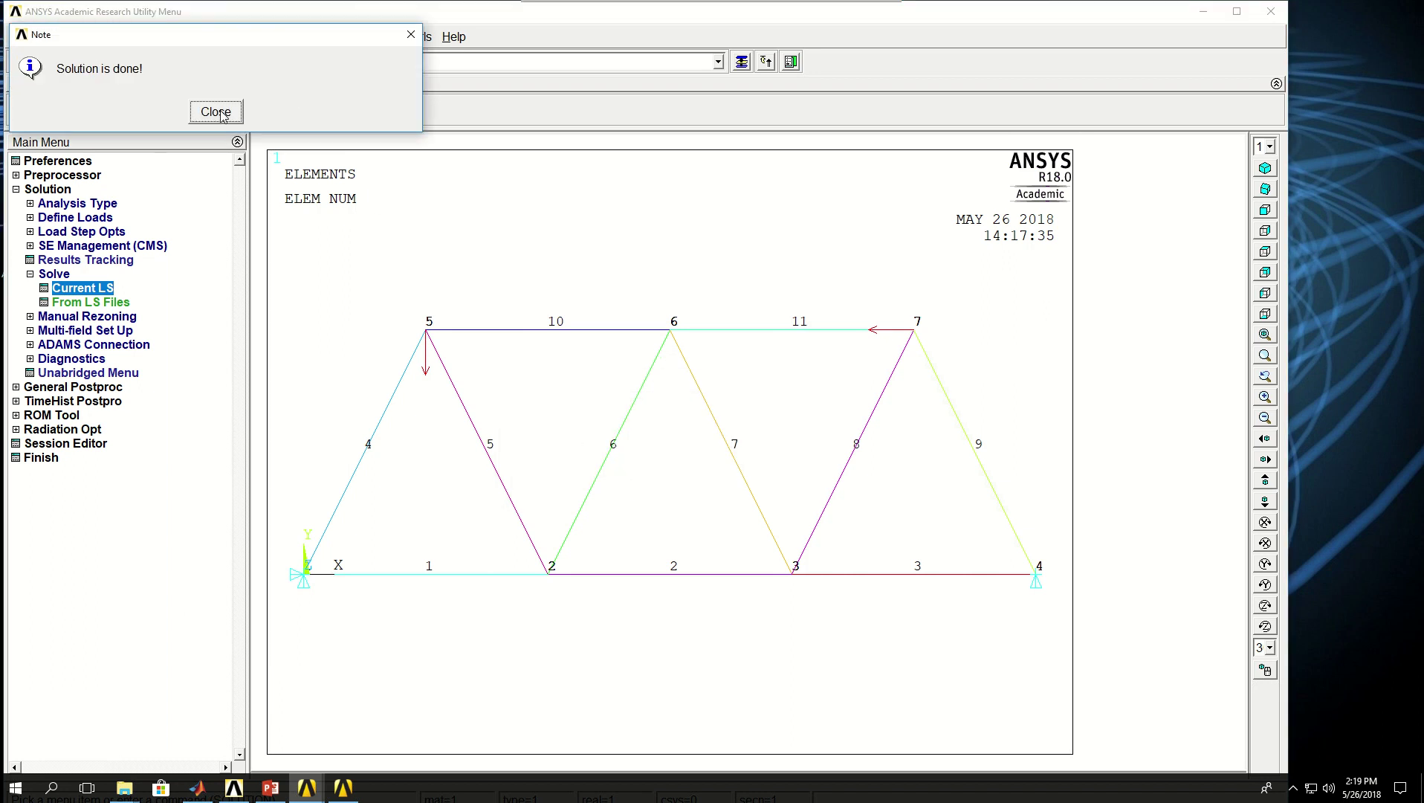
left_click(217, 112)
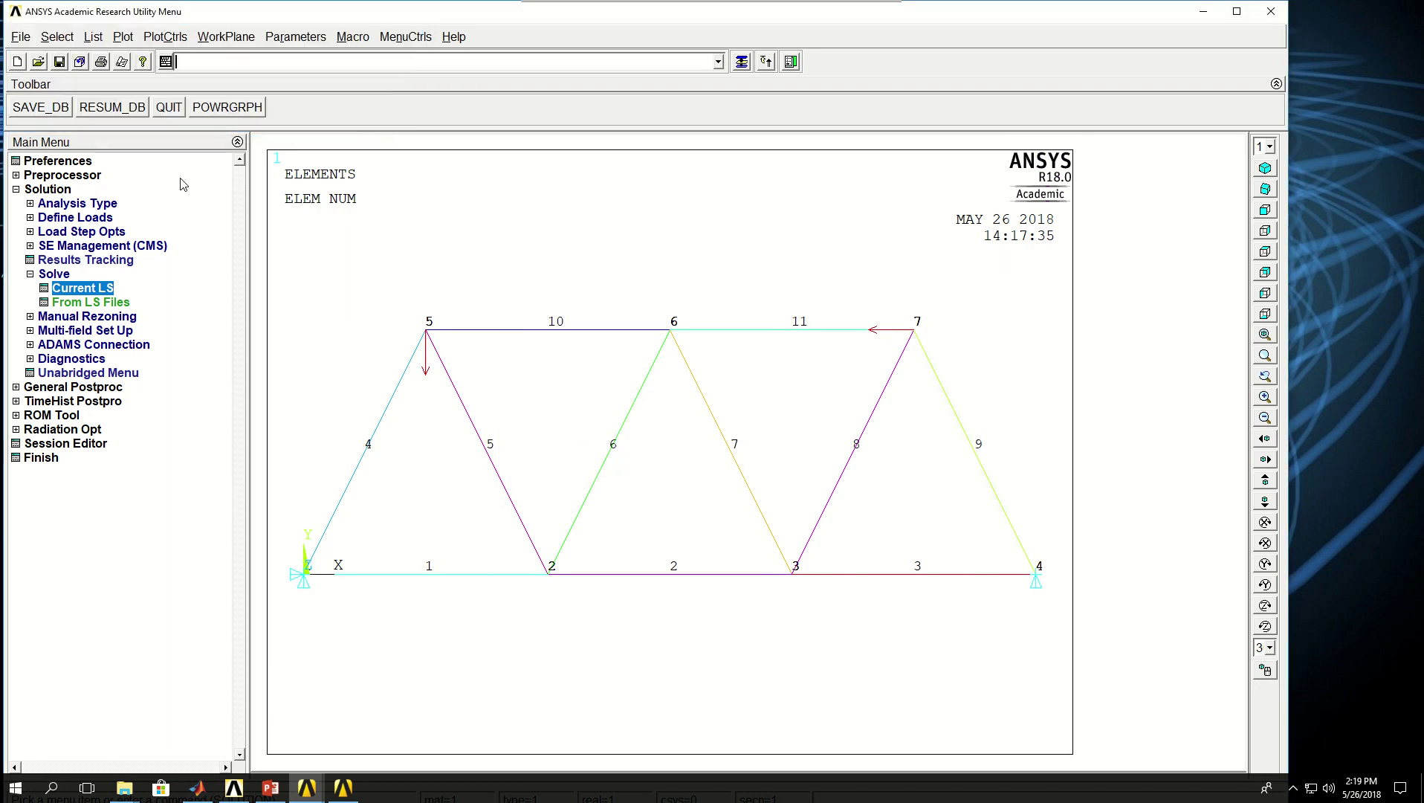
left_click(44, 191)
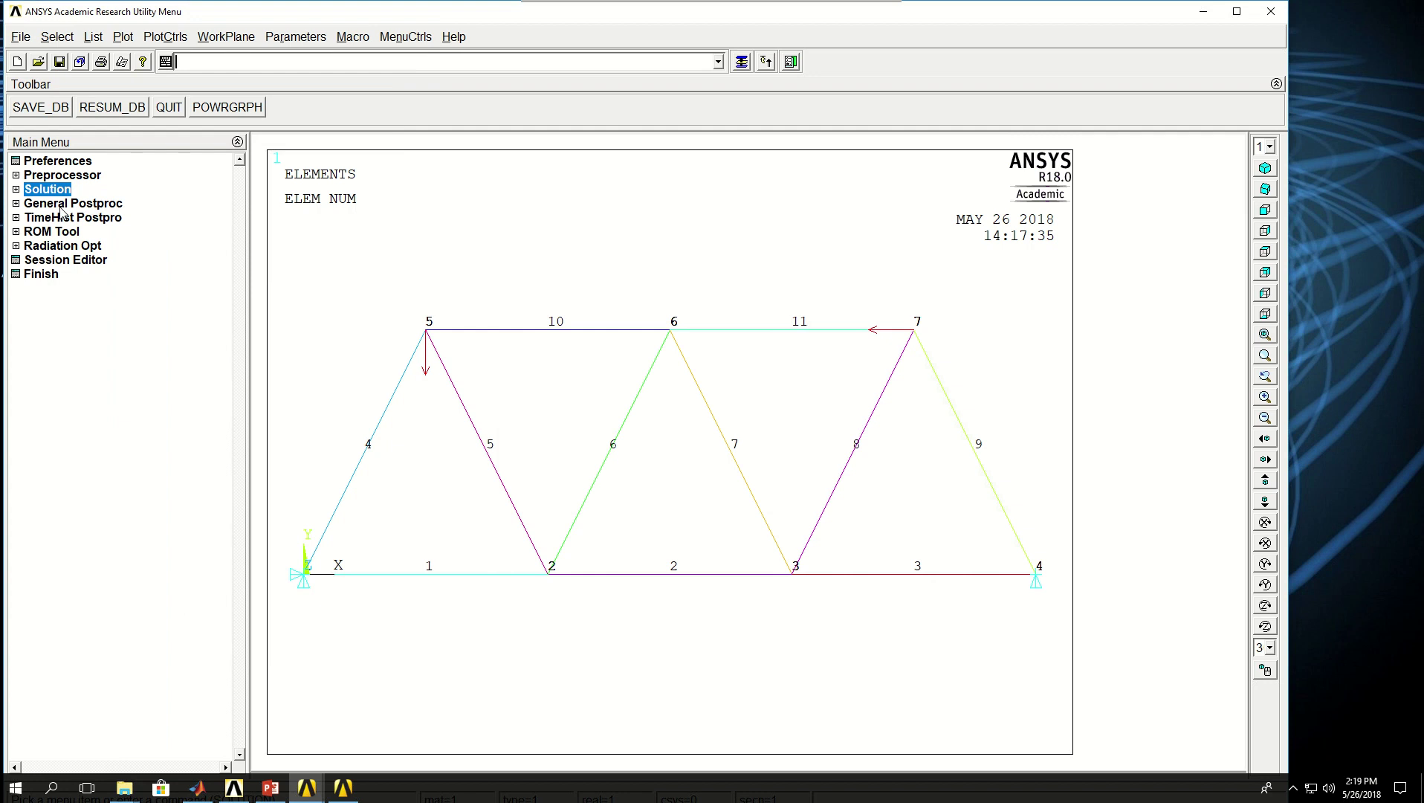
Step: List all reaction force items in the General Postprocessor
left_click(62, 206)
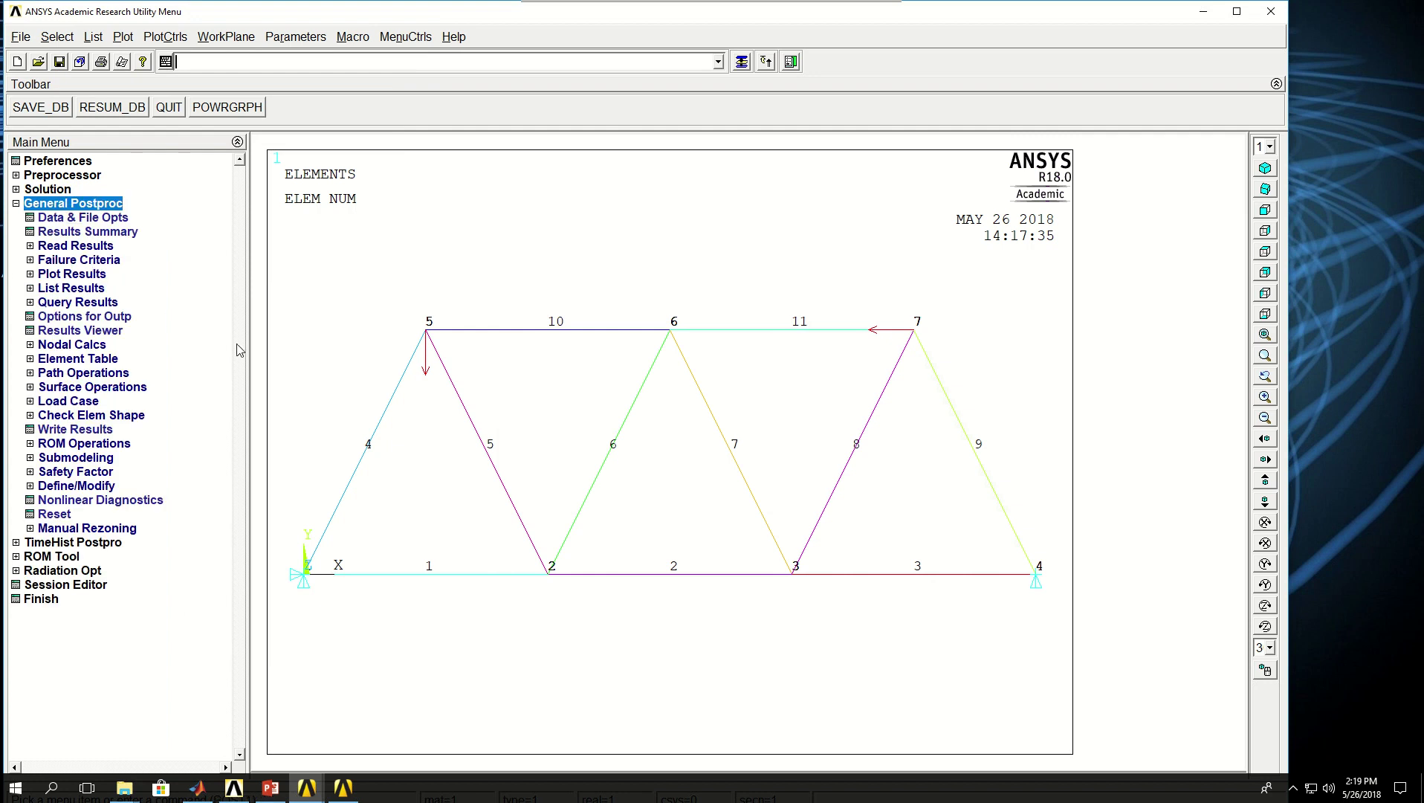
left_click(97, 290)
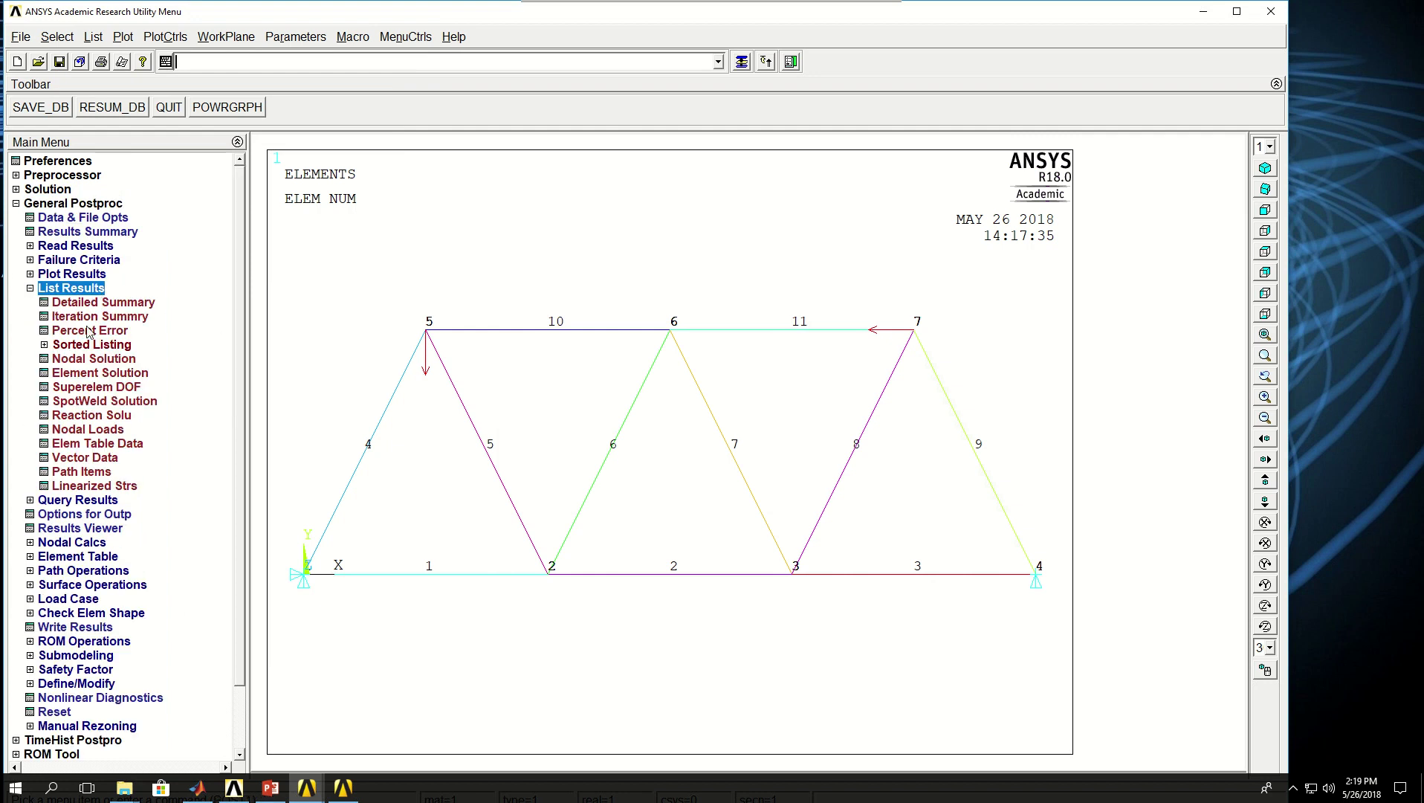
left_click(85, 418)
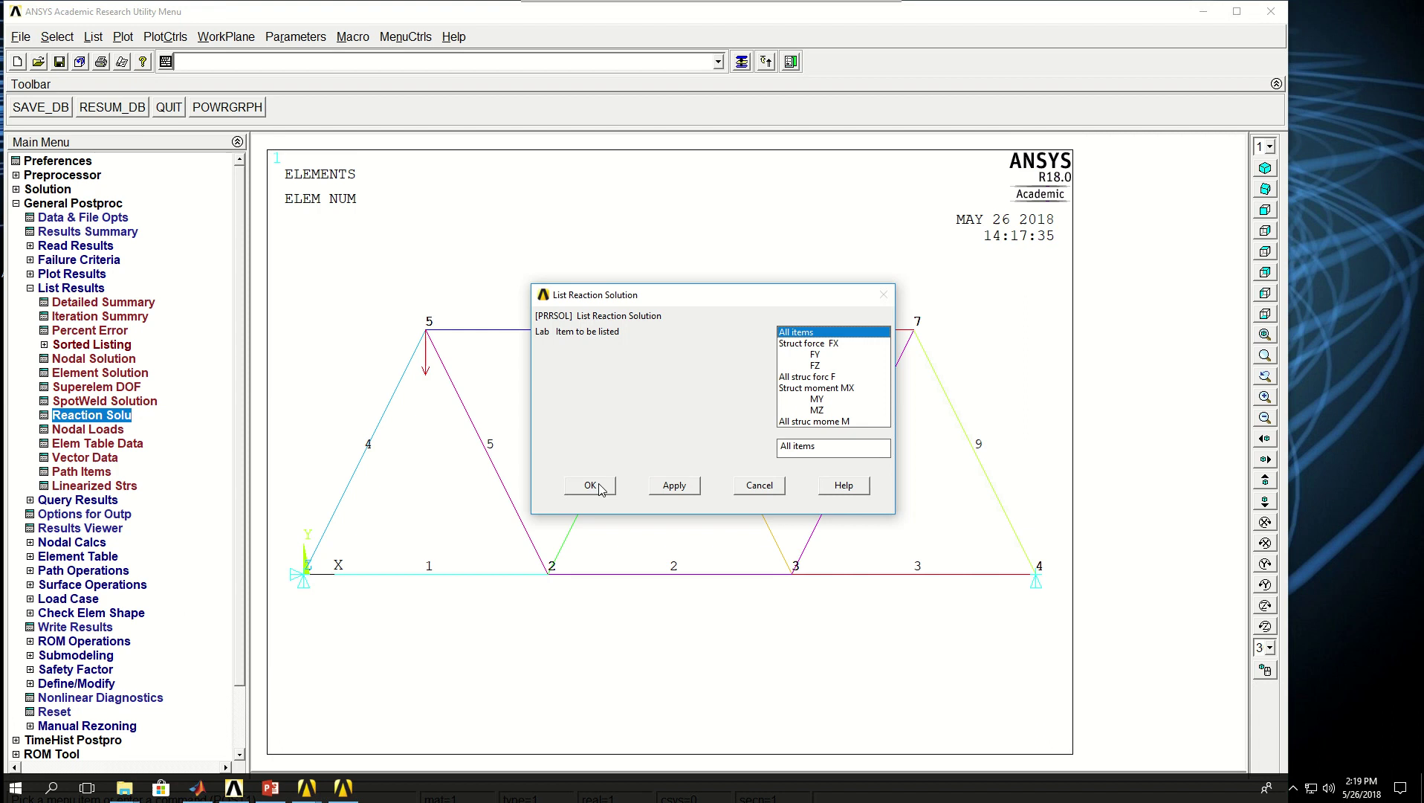
left_click(590, 486)
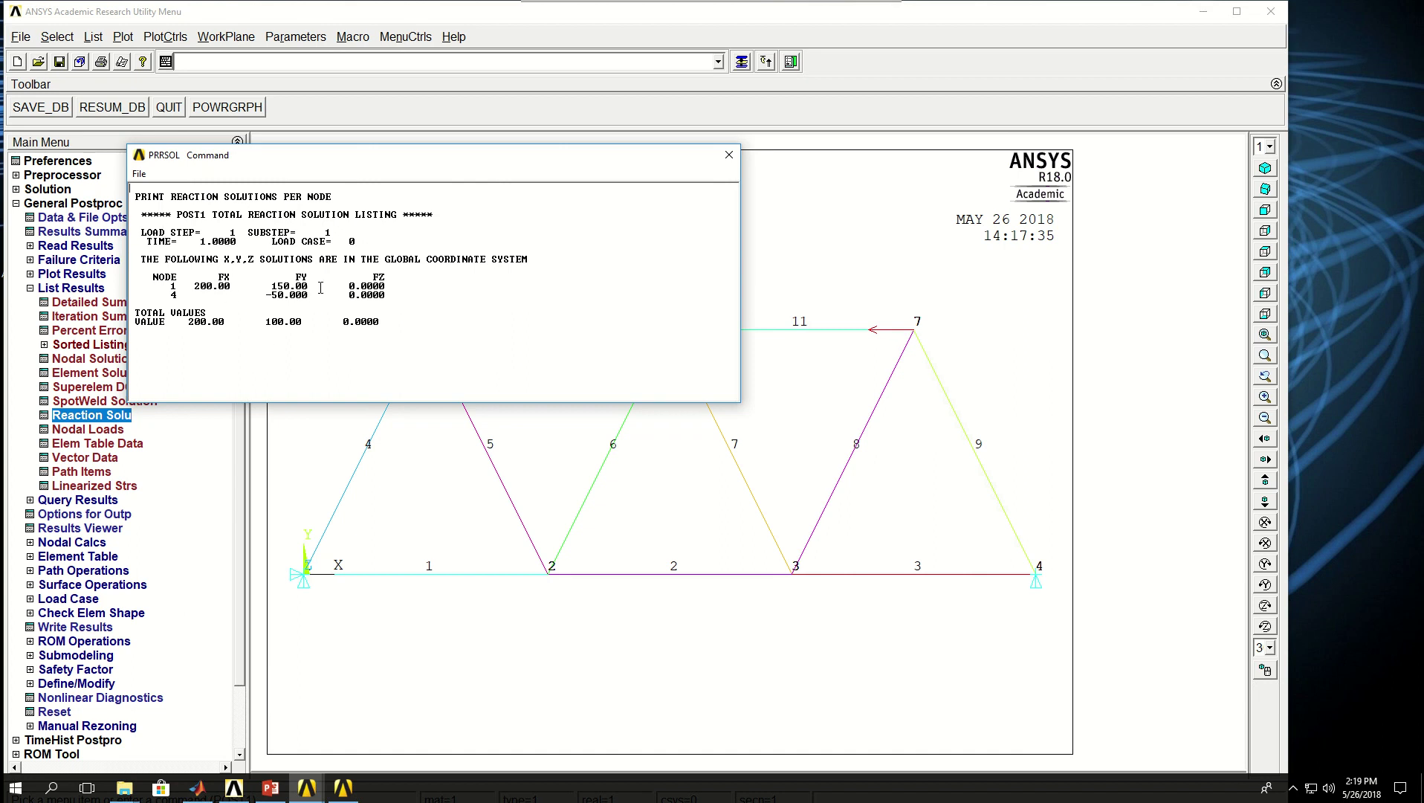
Step: Check reactions: node 1 FX 200 and FY 150, node 4 FY -50; close the listing
left_click_drag(269, 286, 310, 287)
left_click_drag(306, 297, 269, 290)
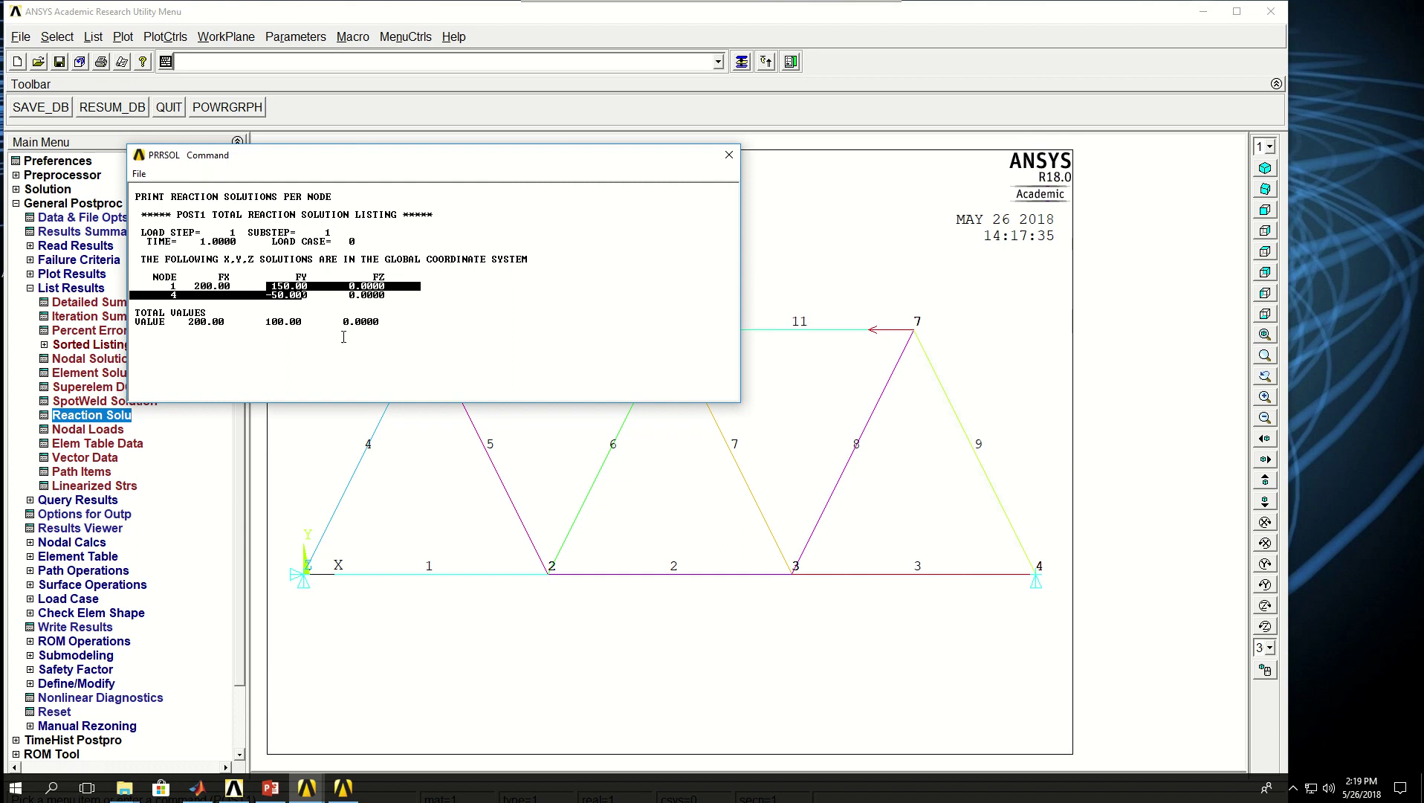
left_click_drag(605, 159, 1104, 186)
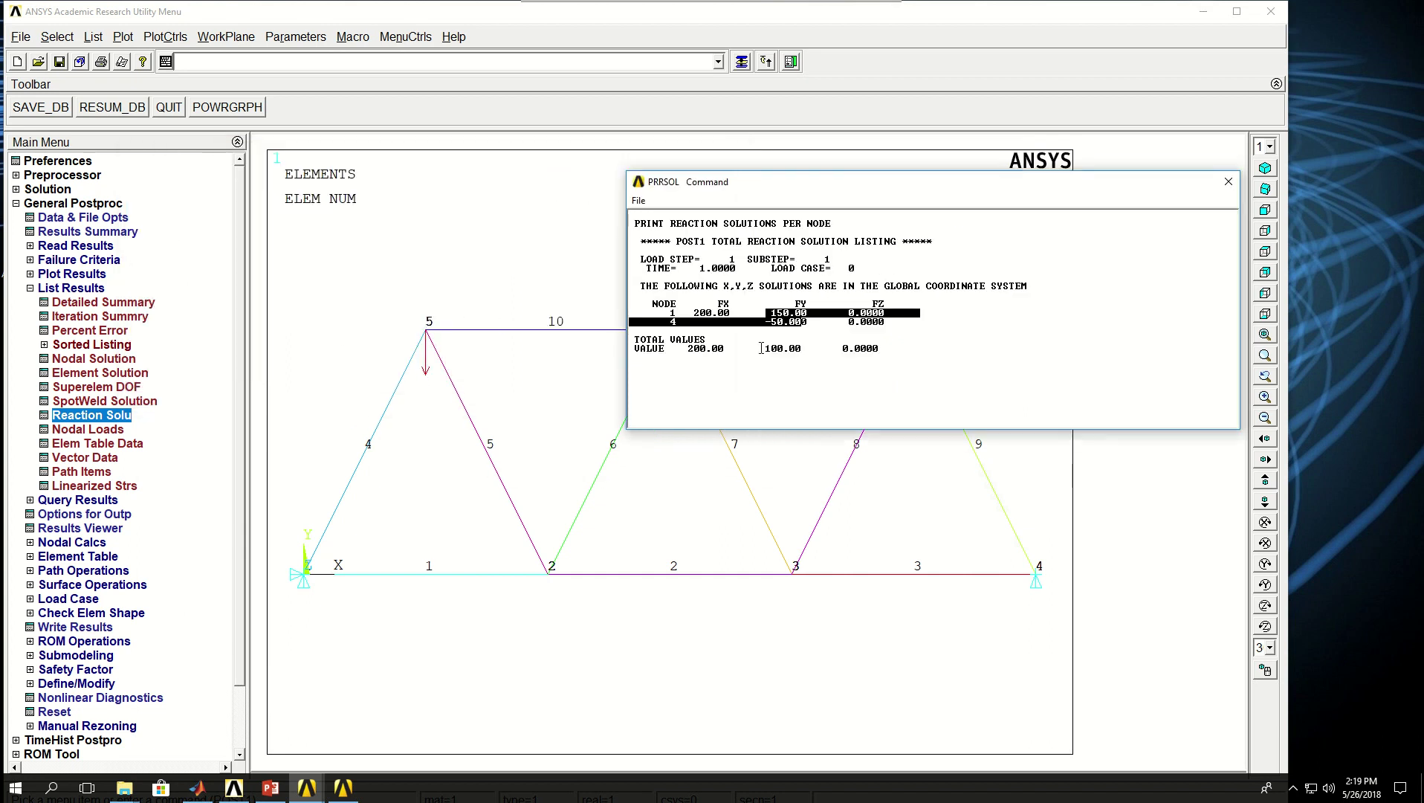
left_click(778, 319)
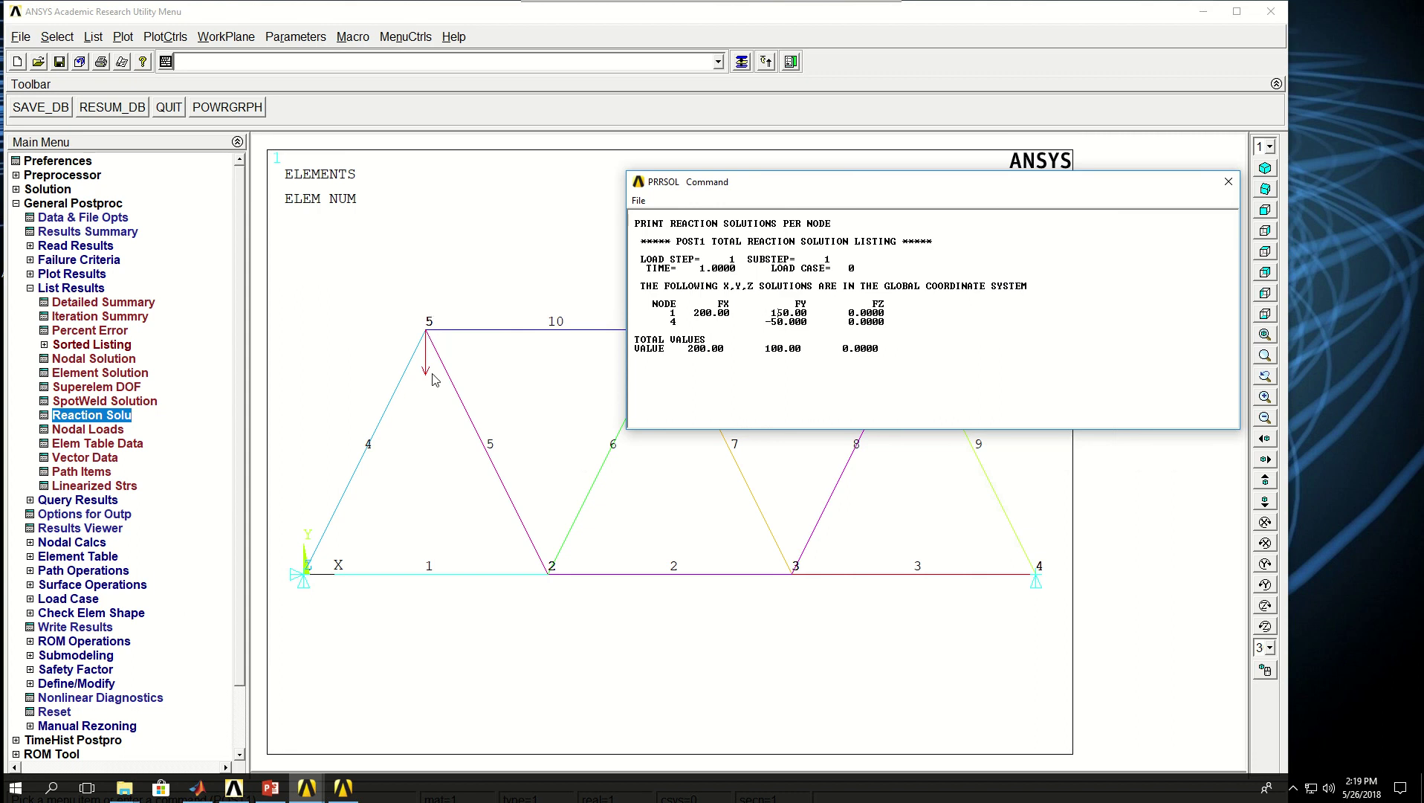
left_click(1221, 185)
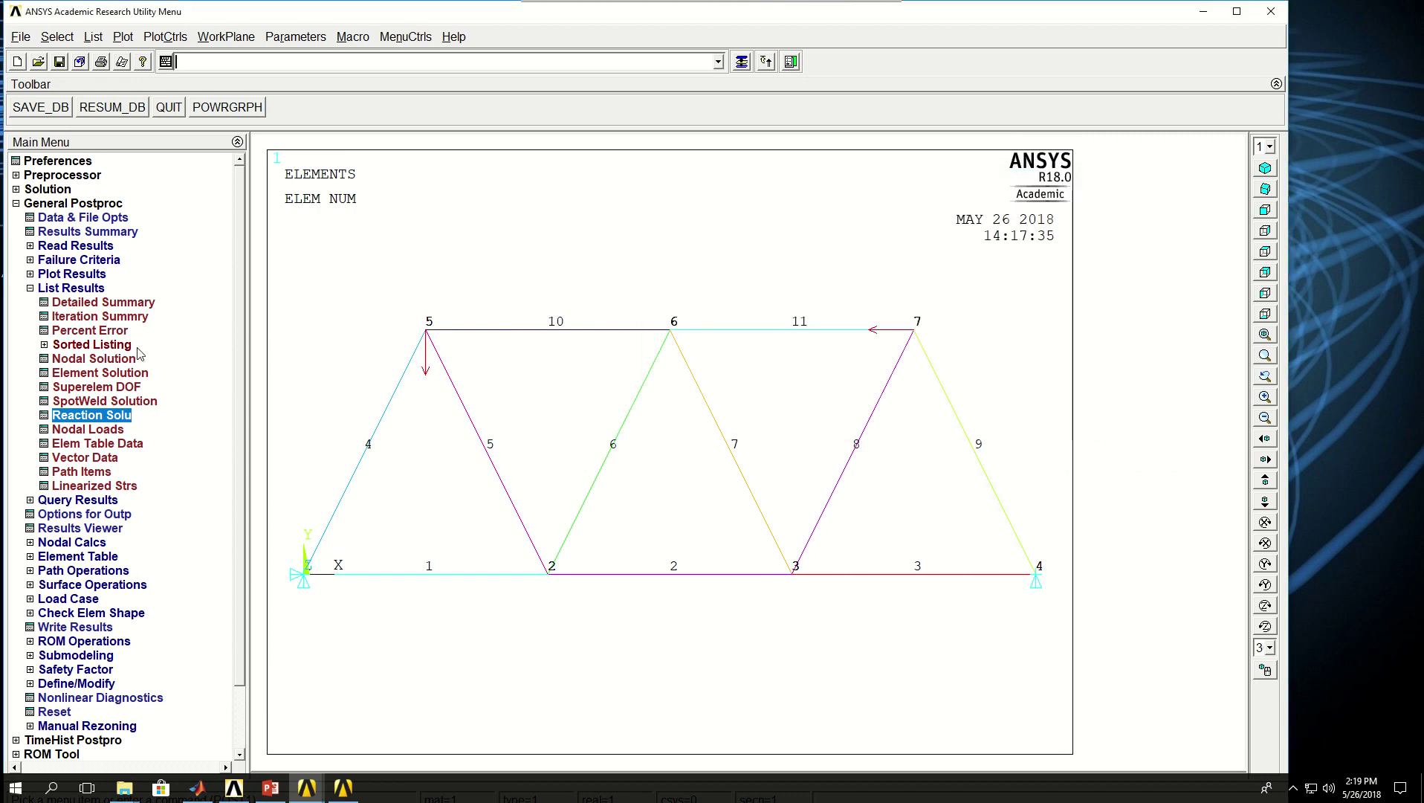
left_click(88, 430)
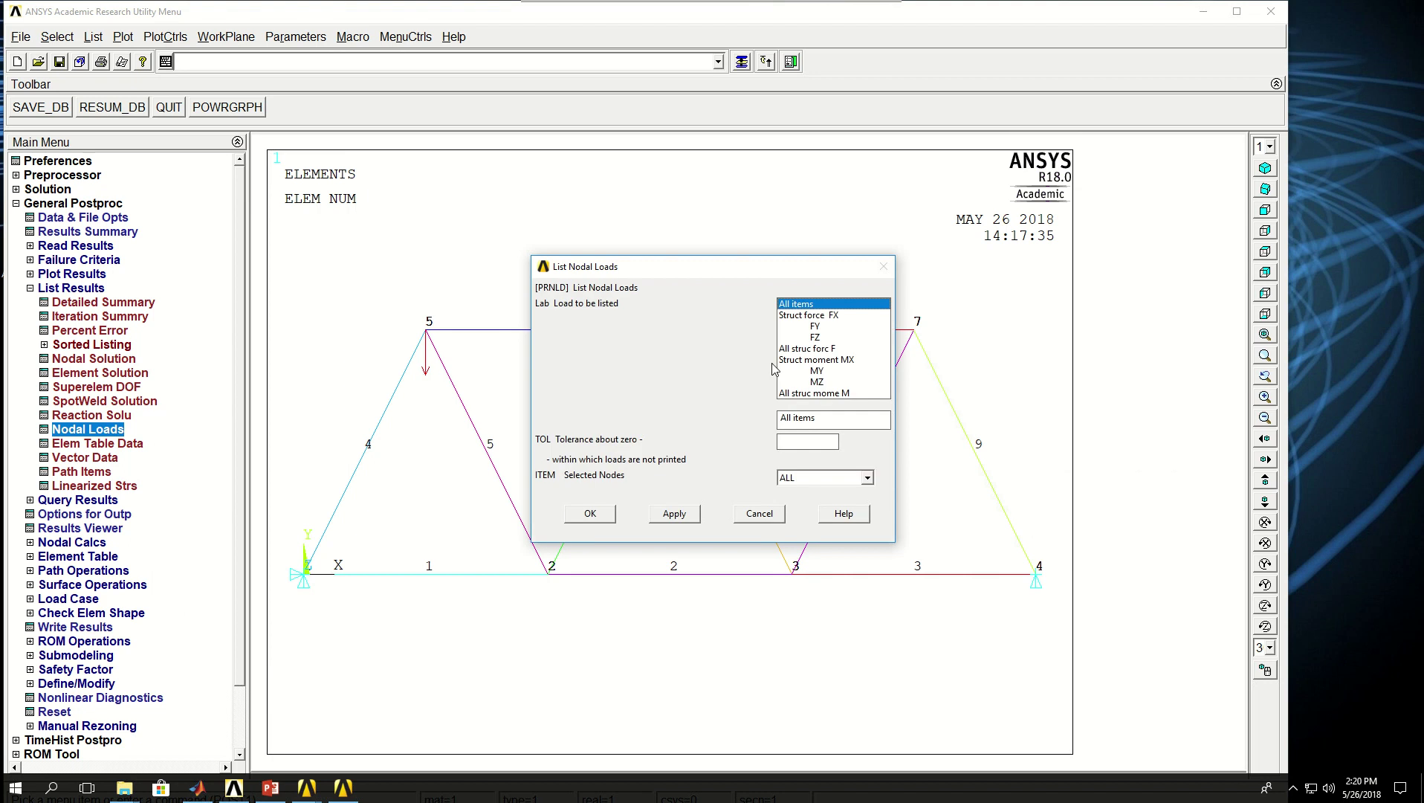
left_click(592, 516)
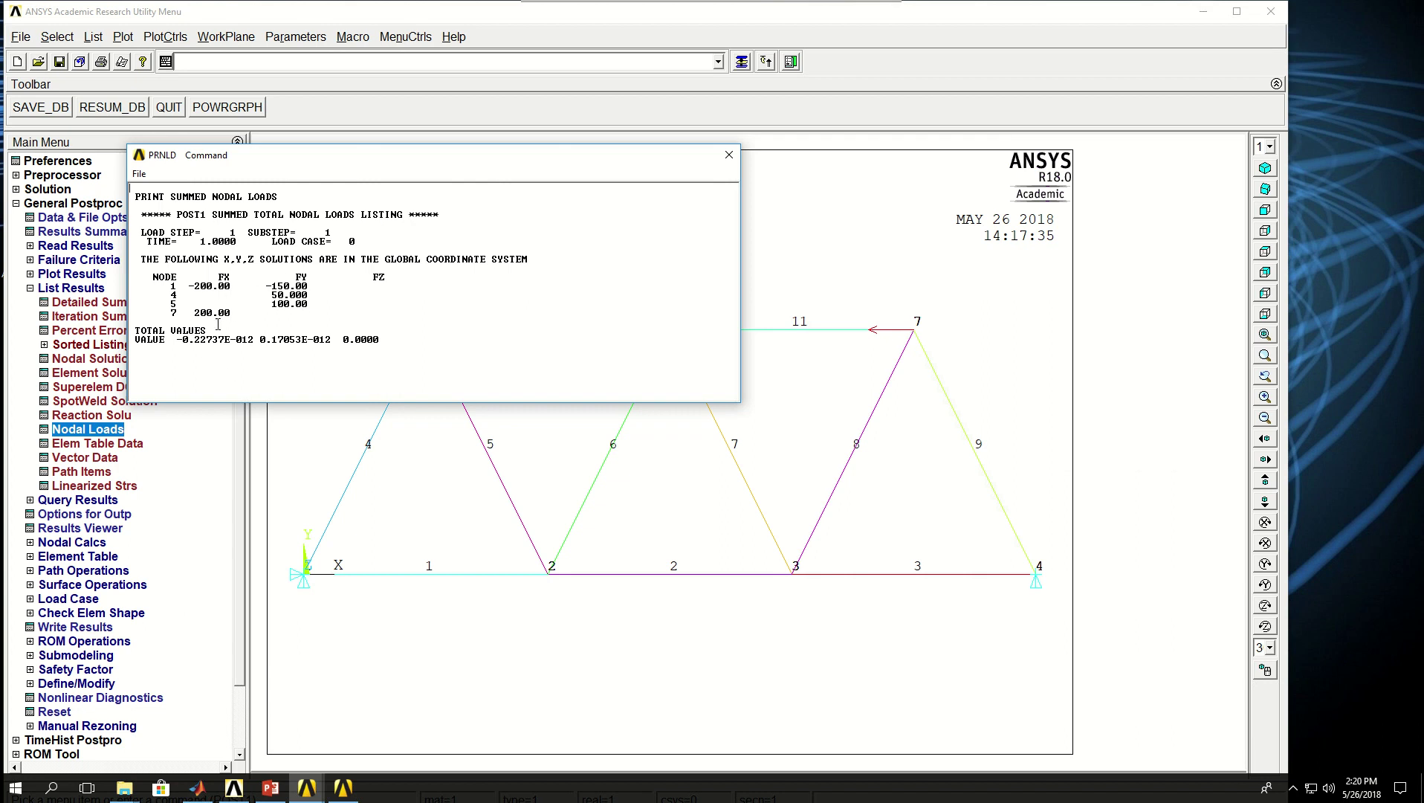
left_click_drag(167, 313, 243, 312)
left_click(728, 157)
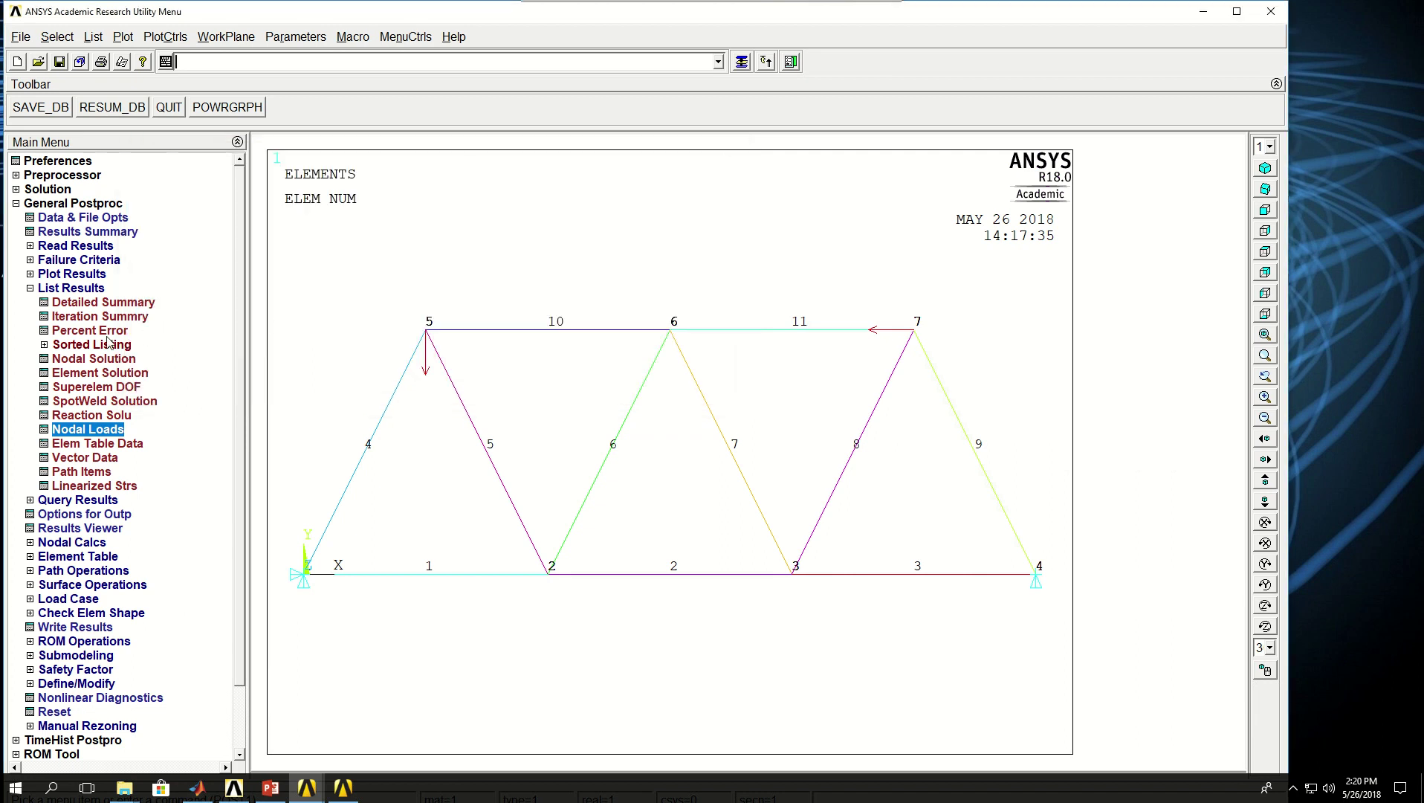
left_click(110, 359)
double_click(591, 349)
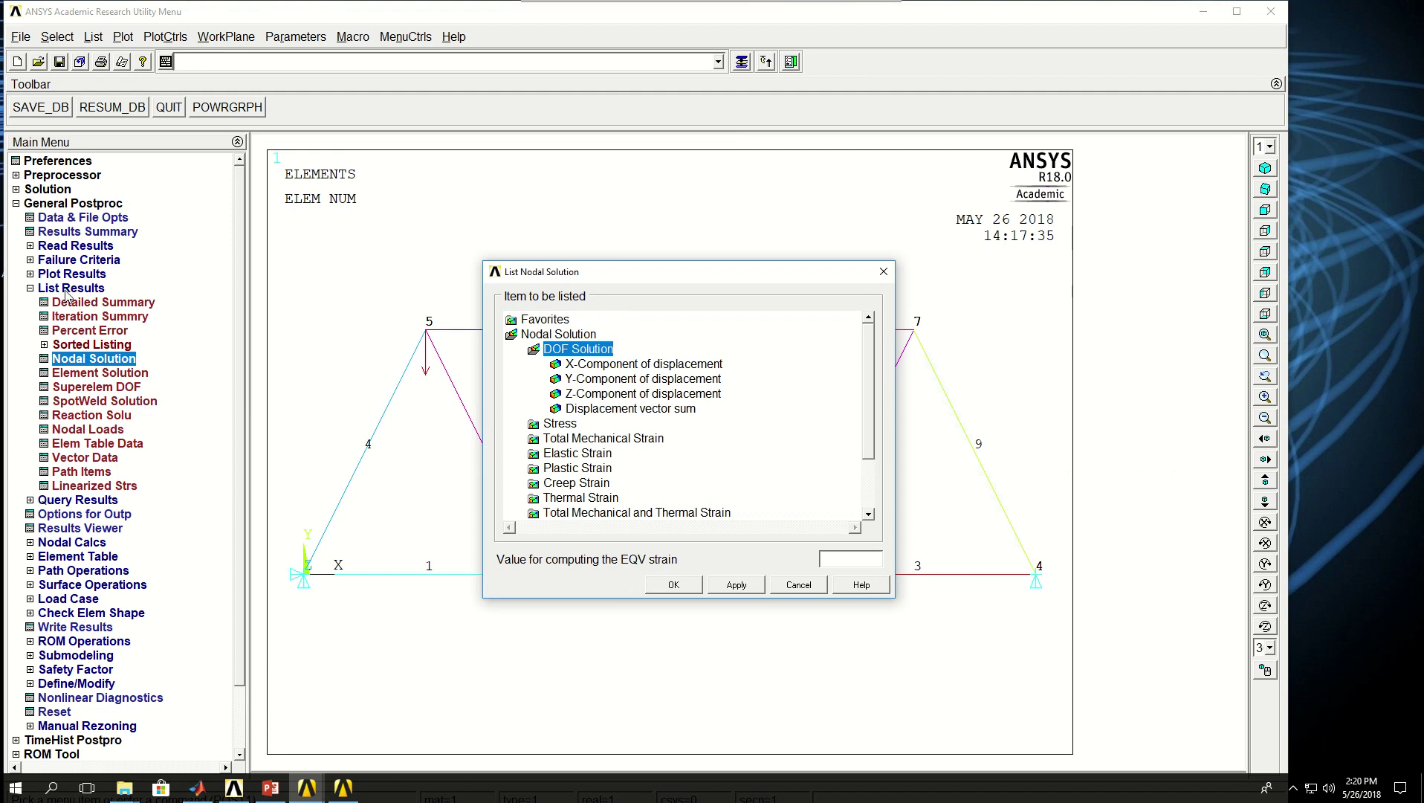
left_click(588, 410)
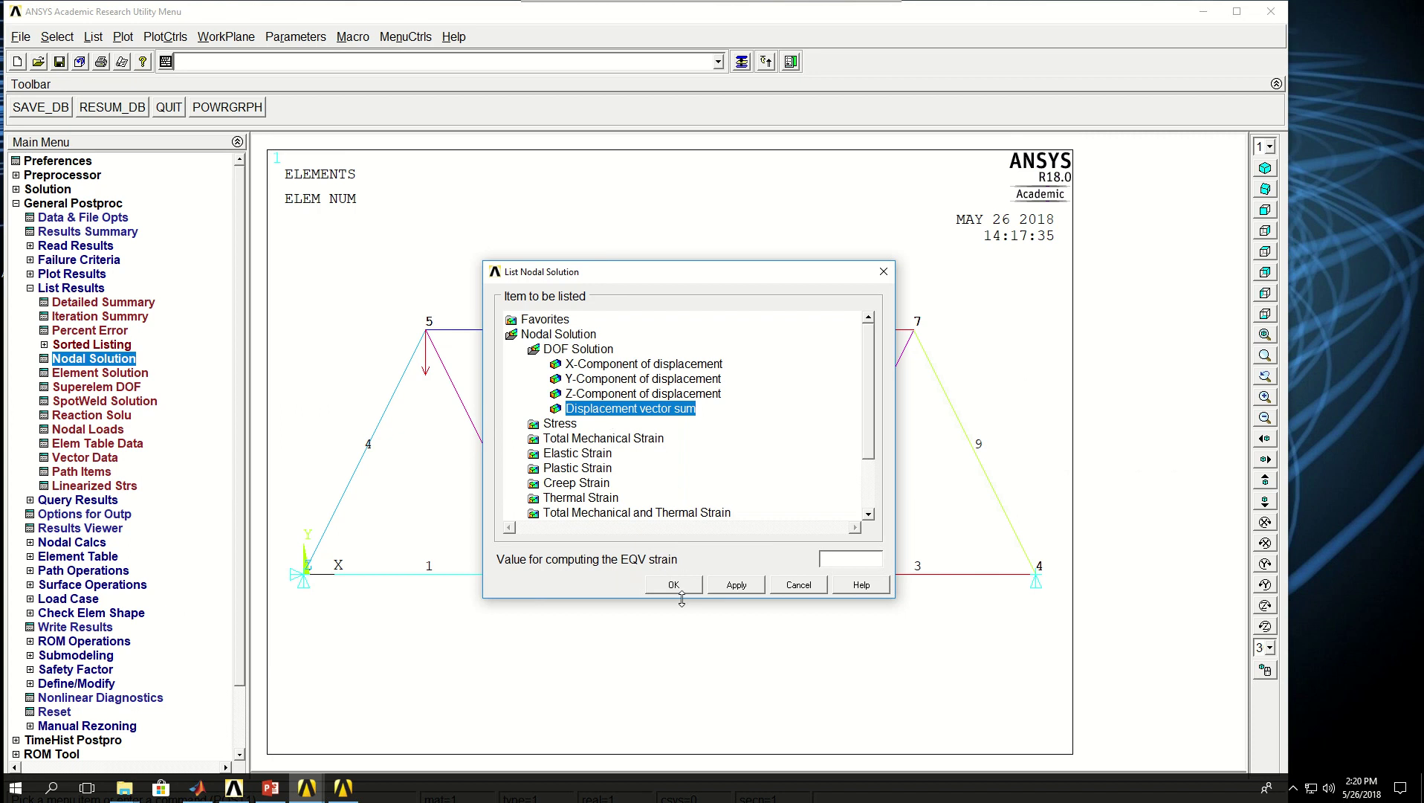
left_click(674, 584)
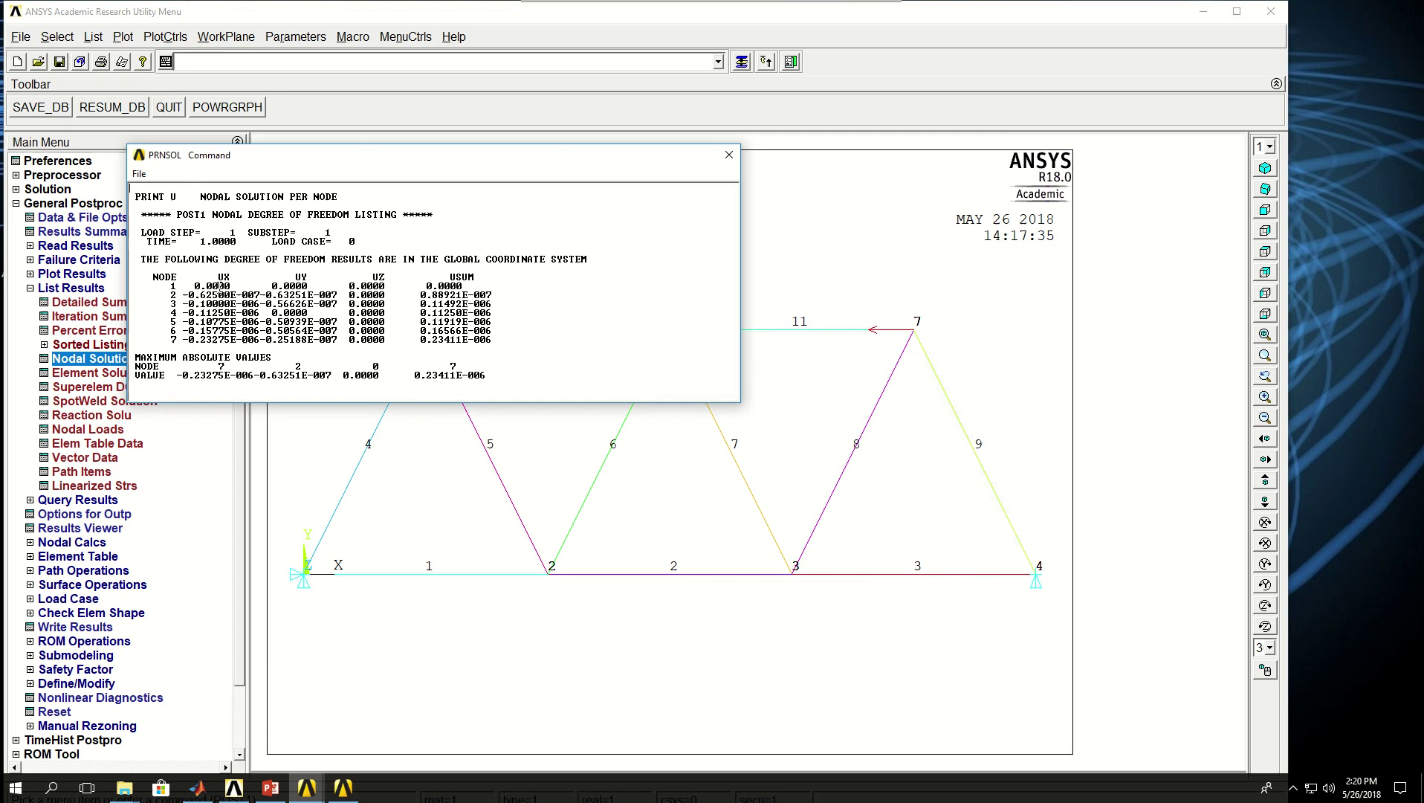
left_click_drag(194, 285, 400, 283)
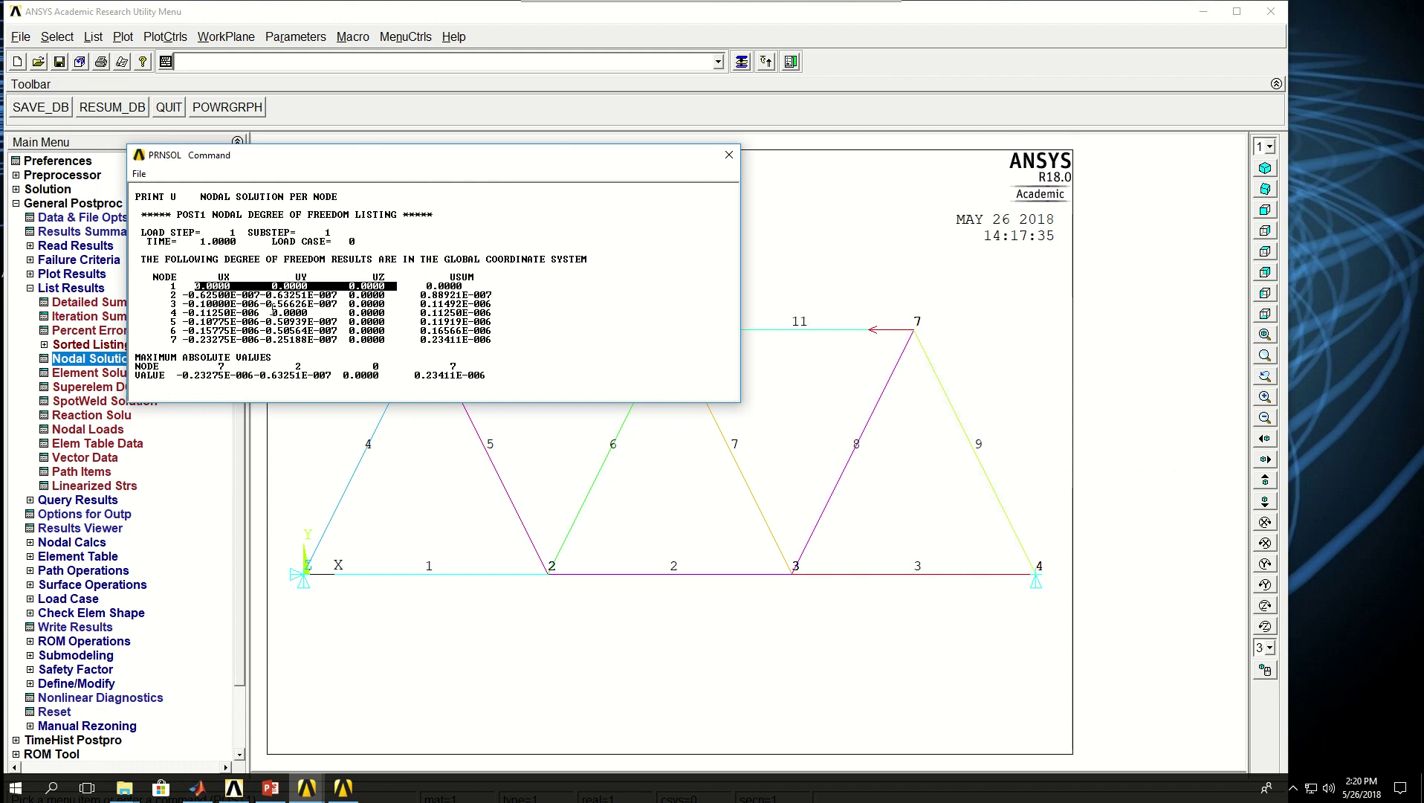
left_click_drag(272, 308, 391, 312)
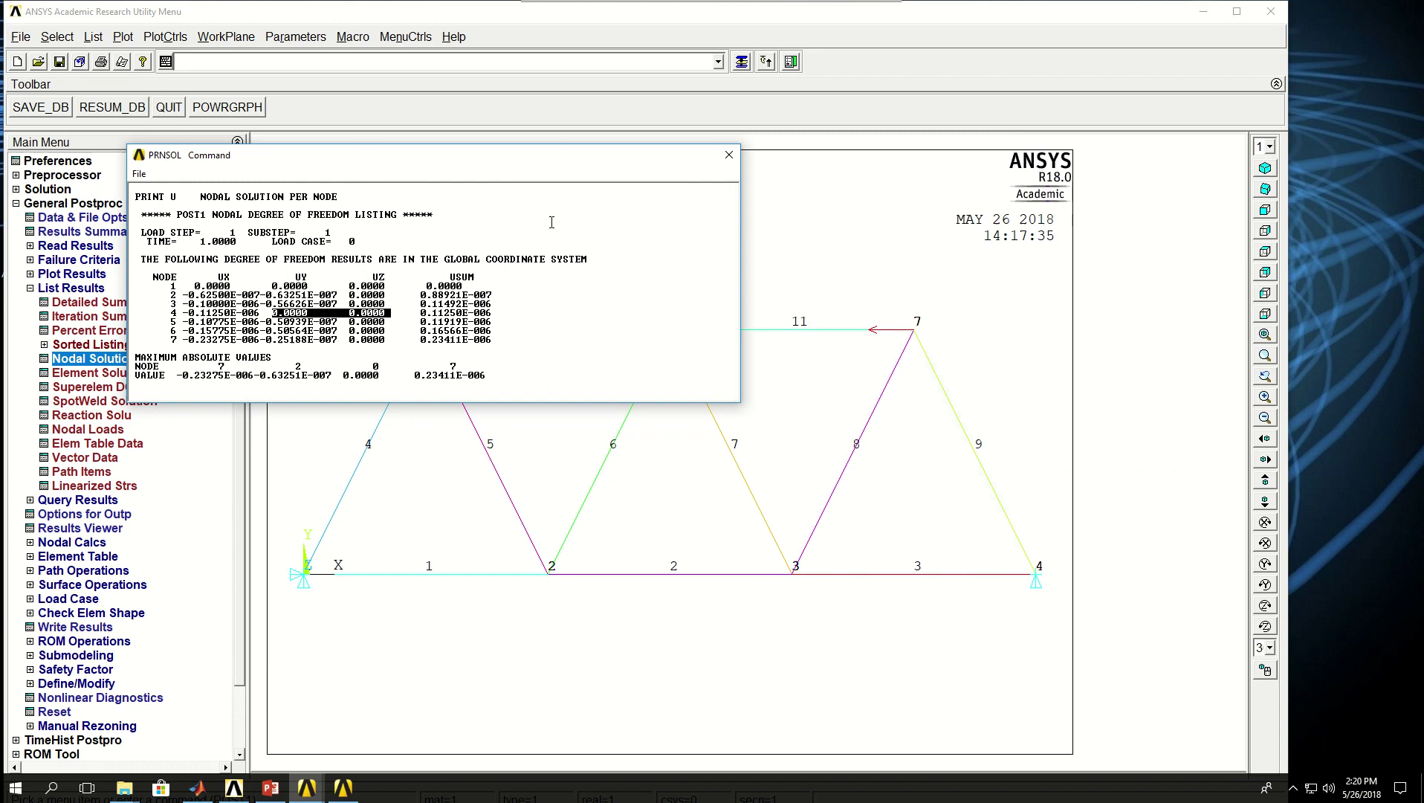
left_click(728, 156)
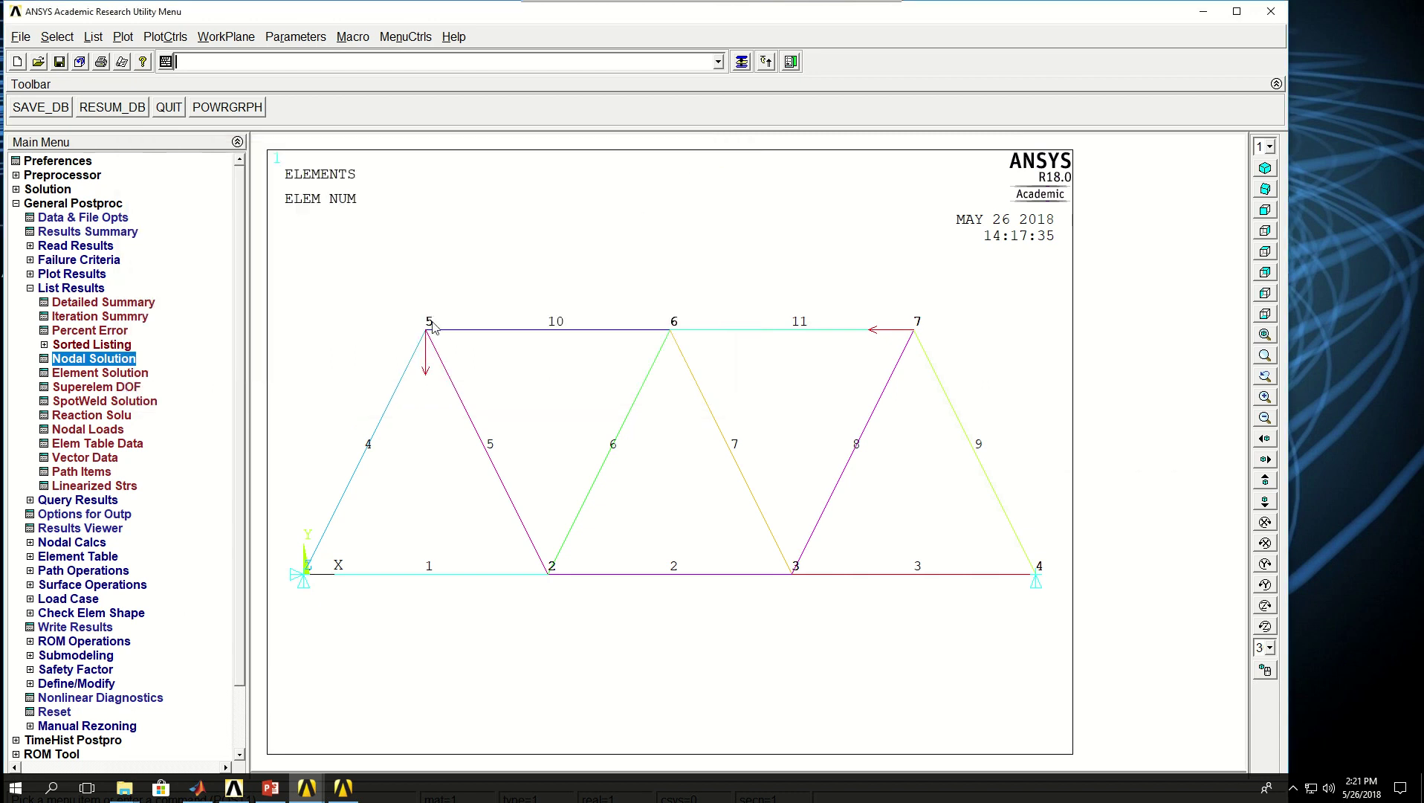
left_click(81, 380)
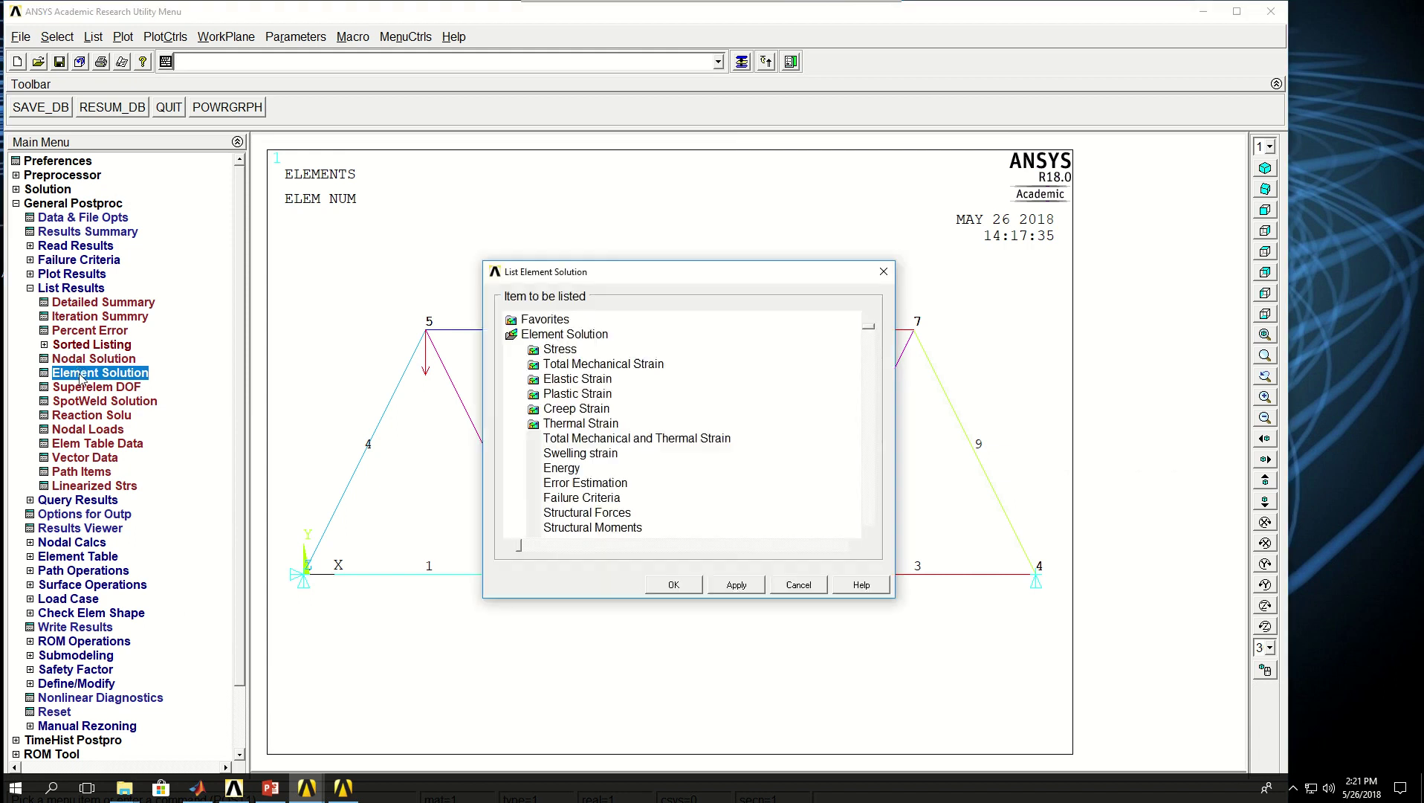
double_click(562, 351)
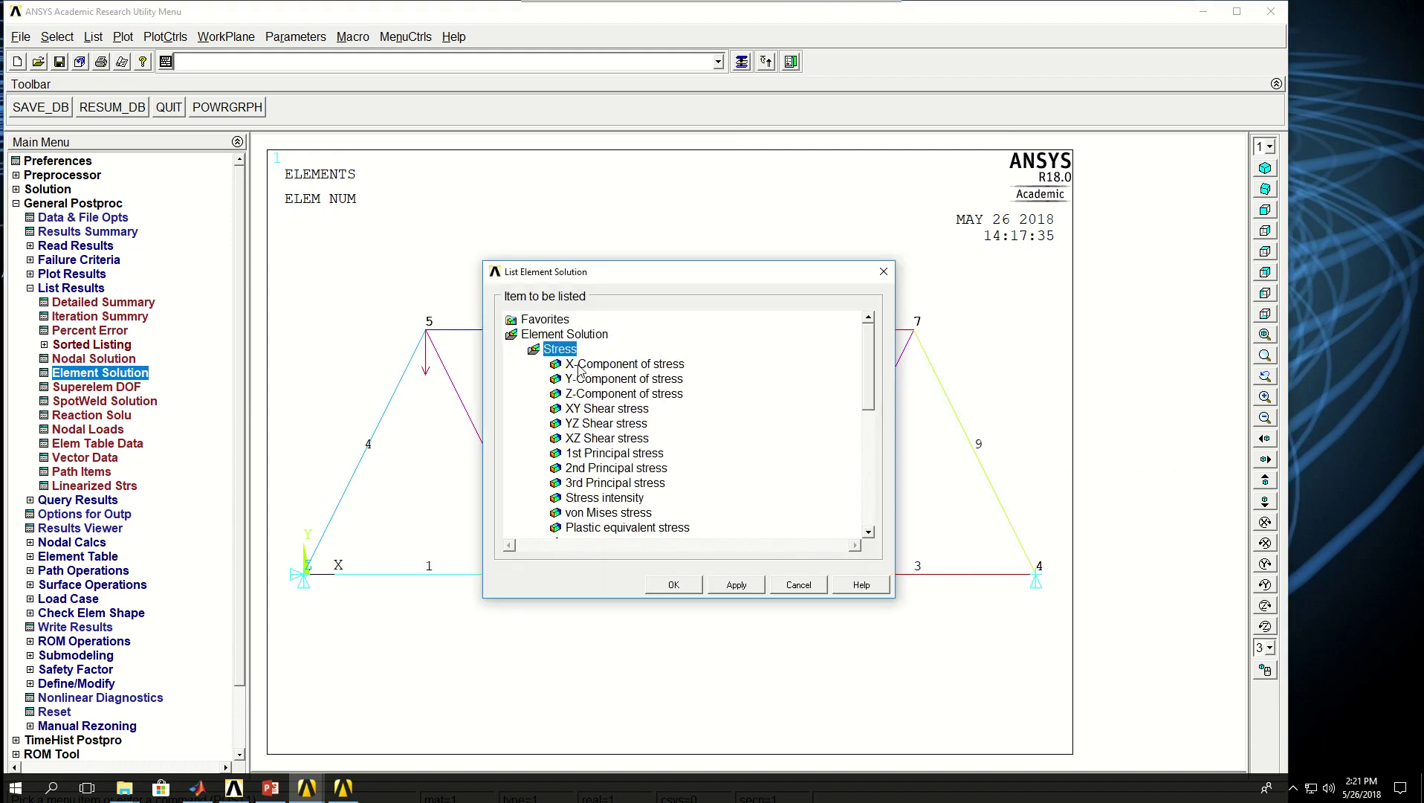
left_click(581, 365)
left_click(677, 585)
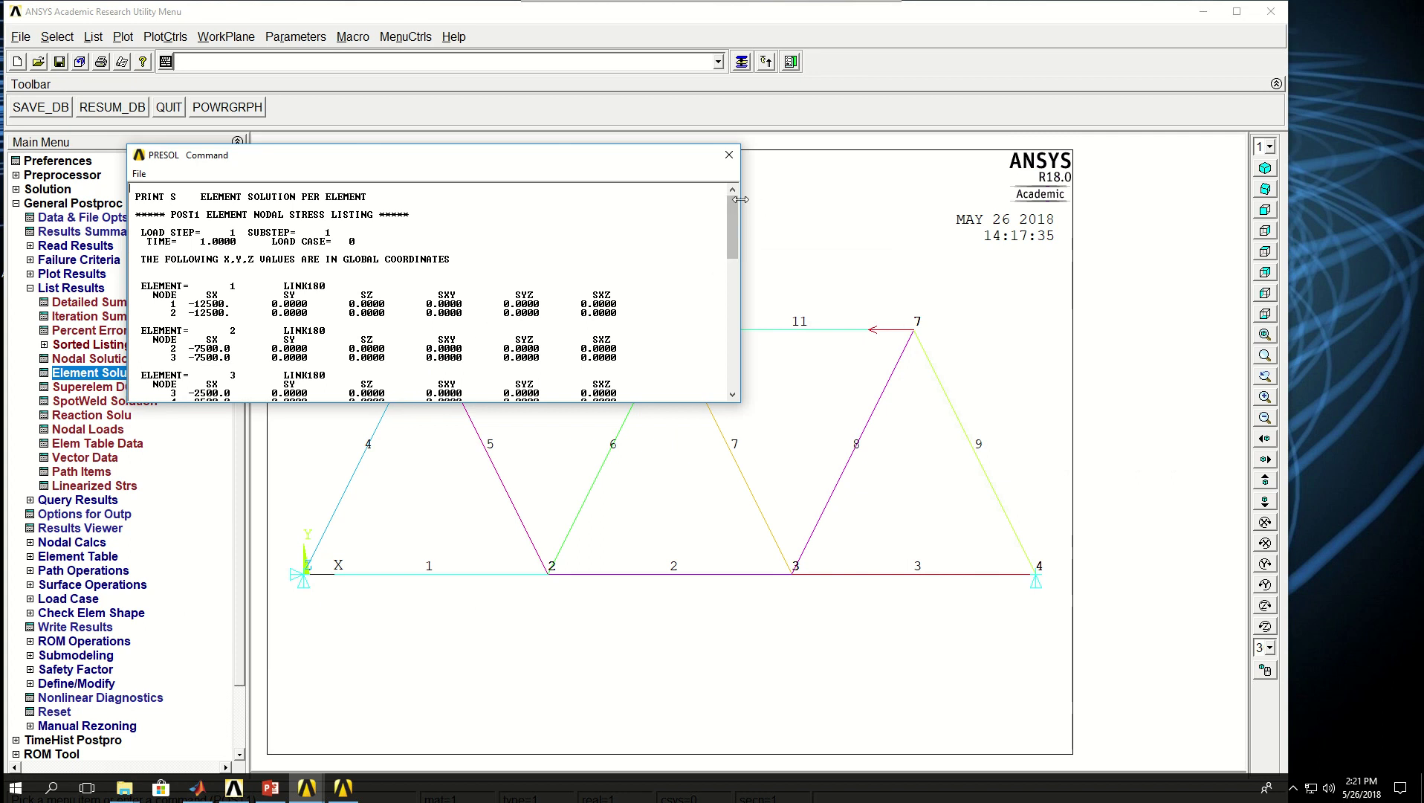
left_click_drag(680, 145, 680, 64)
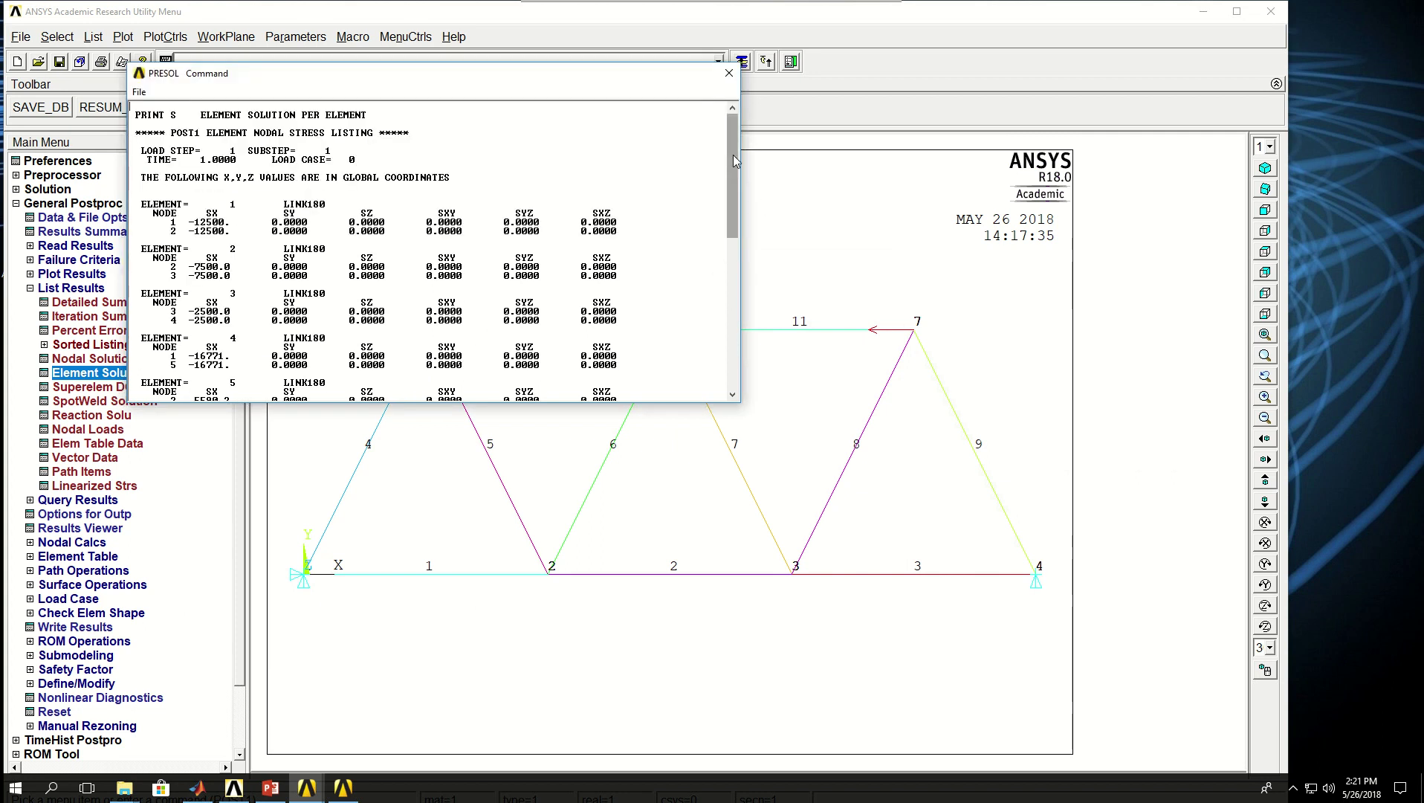
left_click_drag(733, 154, 733, 208)
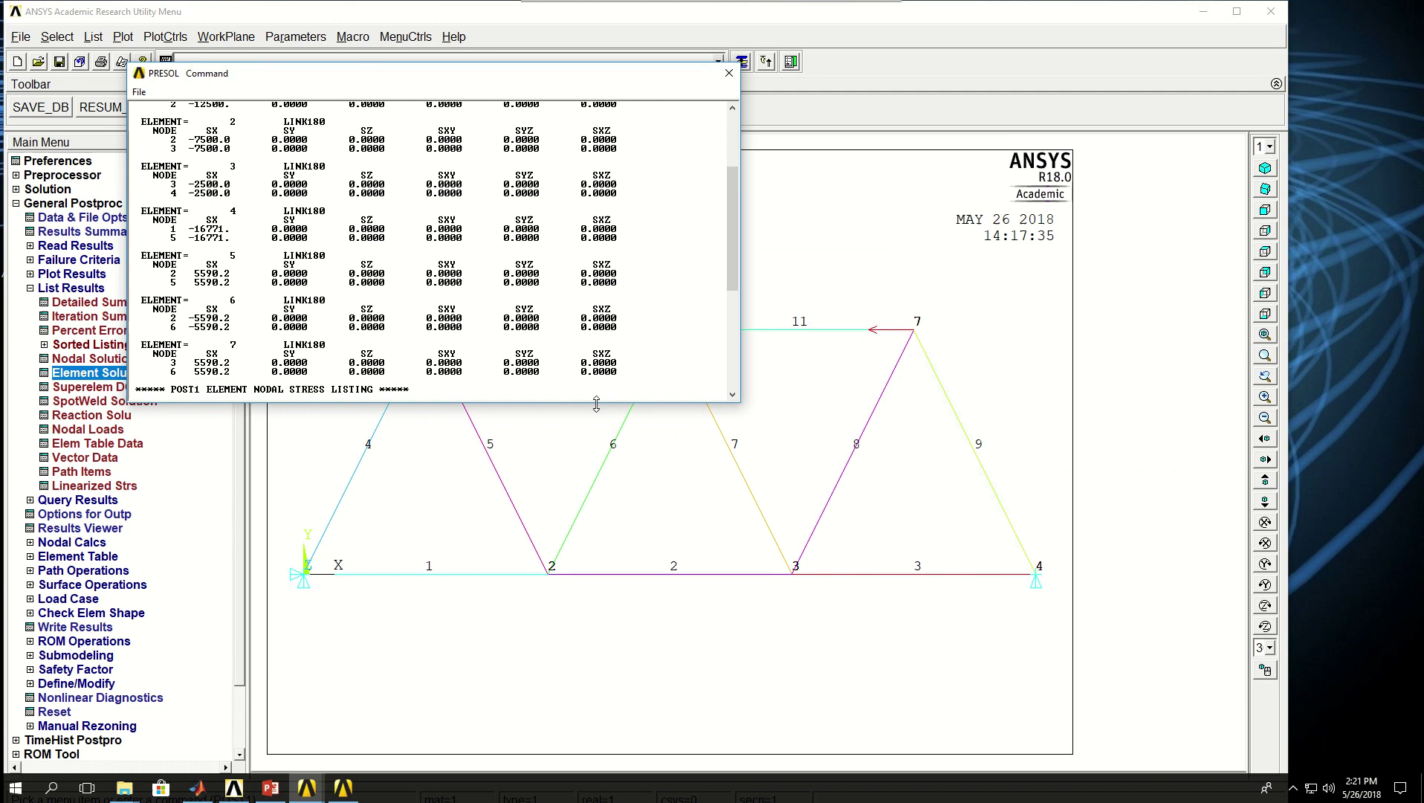
left_click_drag(596, 404, 596, 611)
scroll(274, 484, "down", 1)
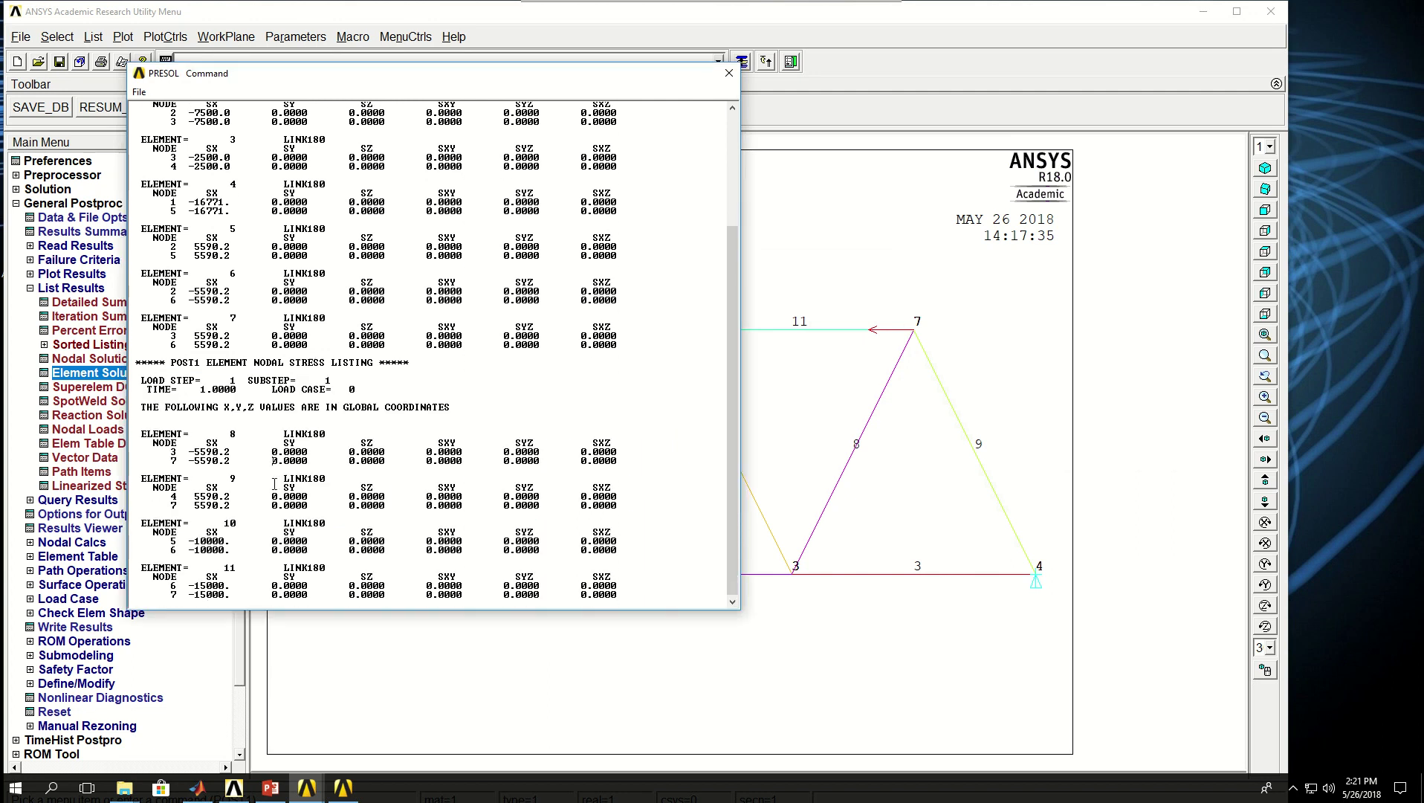
left_click_drag(209, 577, 240, 594)
left_click_drag(144, 514, 254, 554)
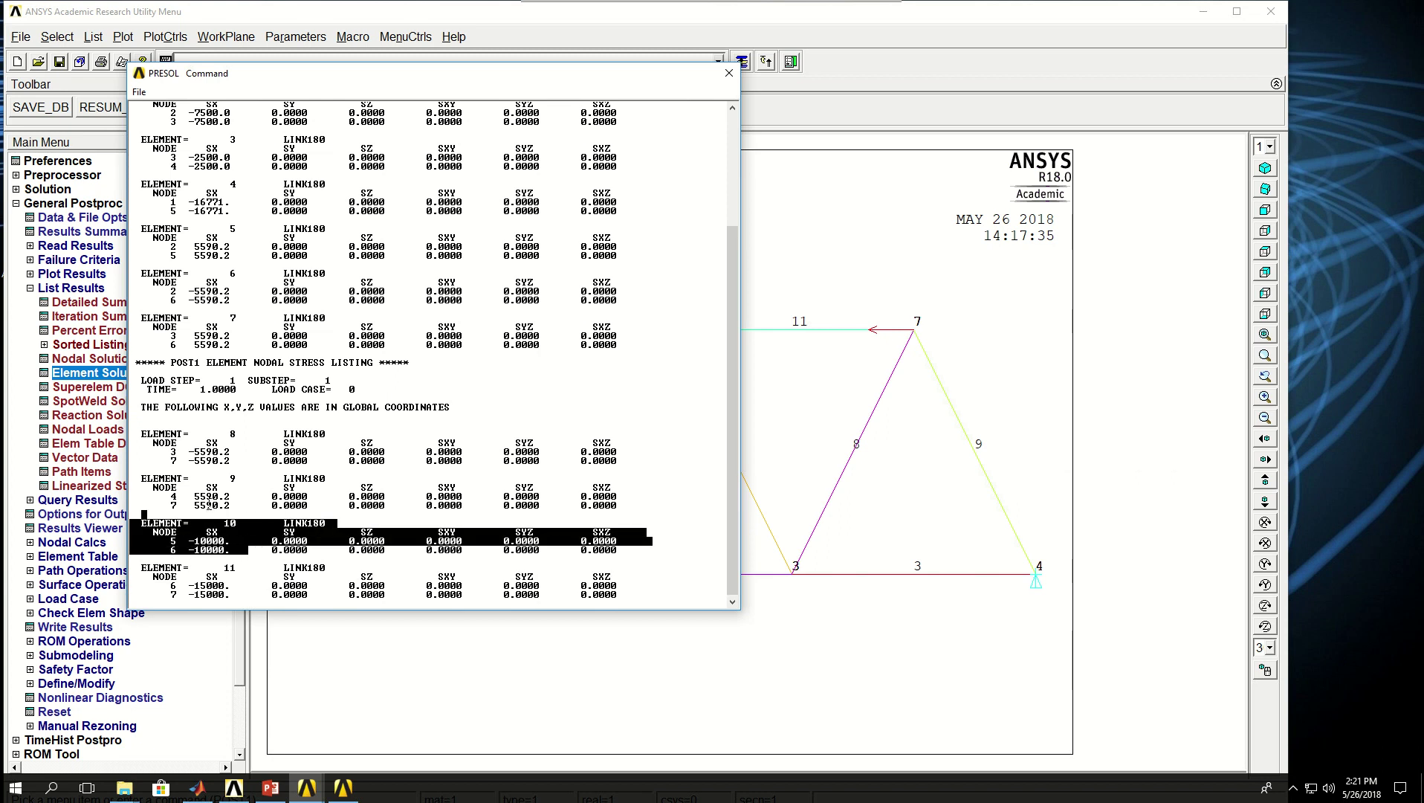
left_click_drag(194, 451, 229, 463)
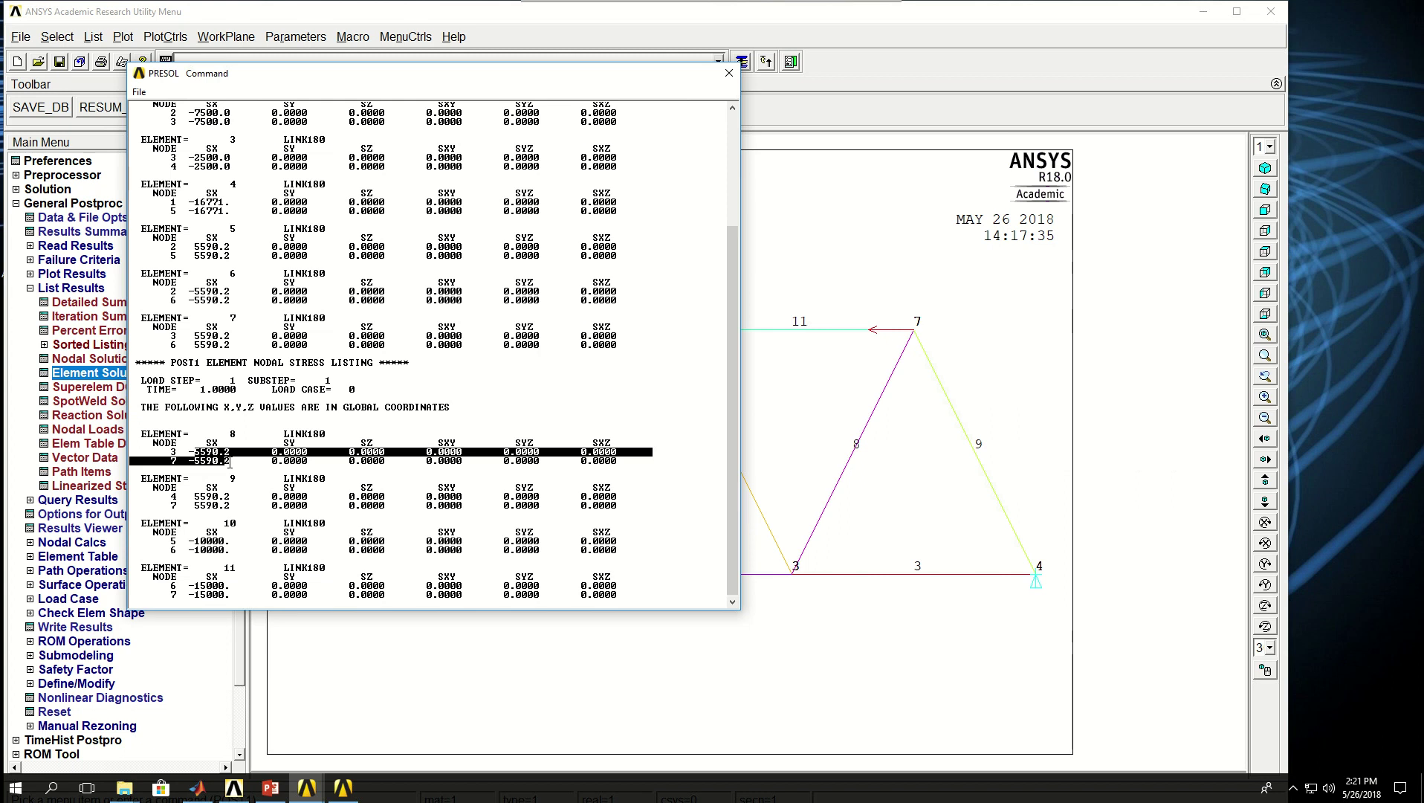
scroll(221, 469, "up", 6)
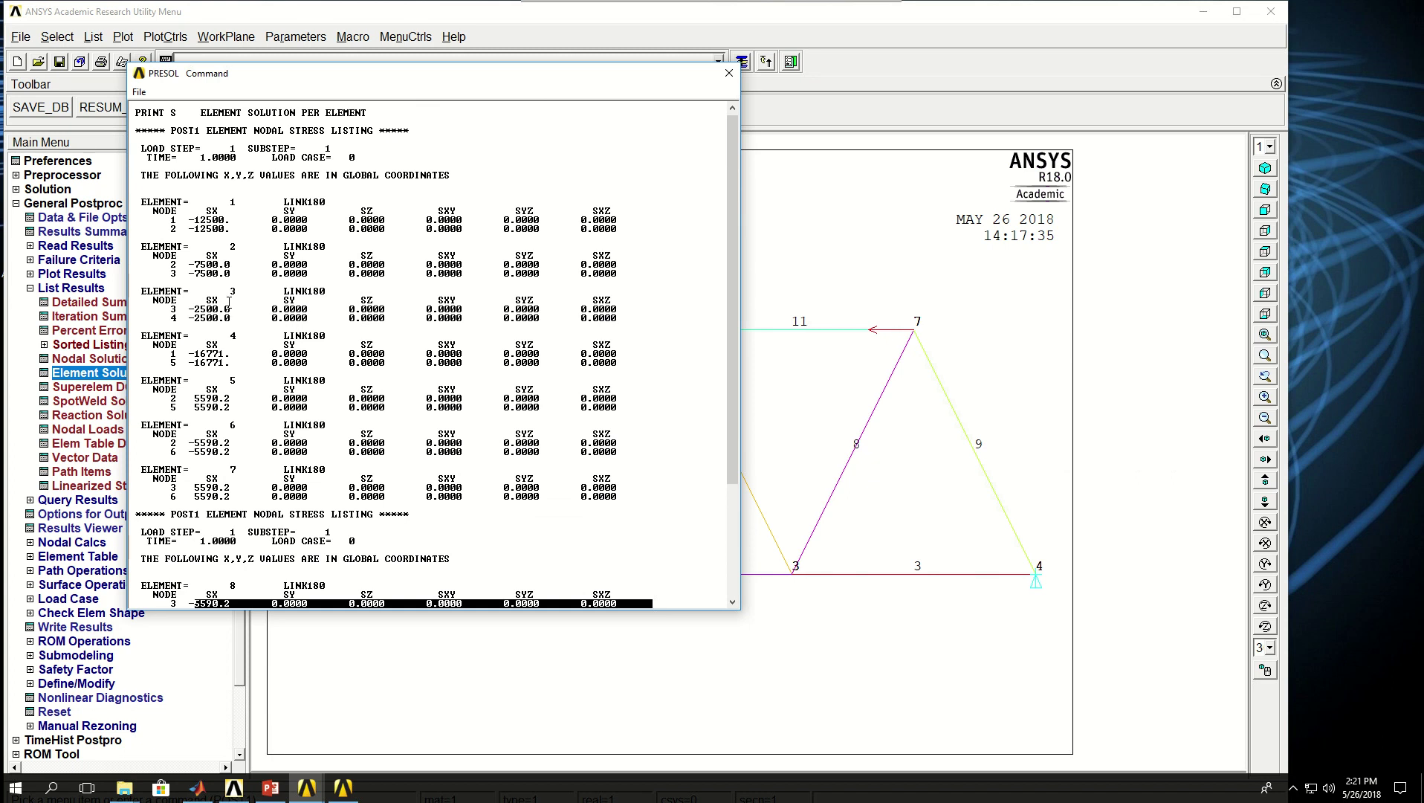
left_click(725, 73)
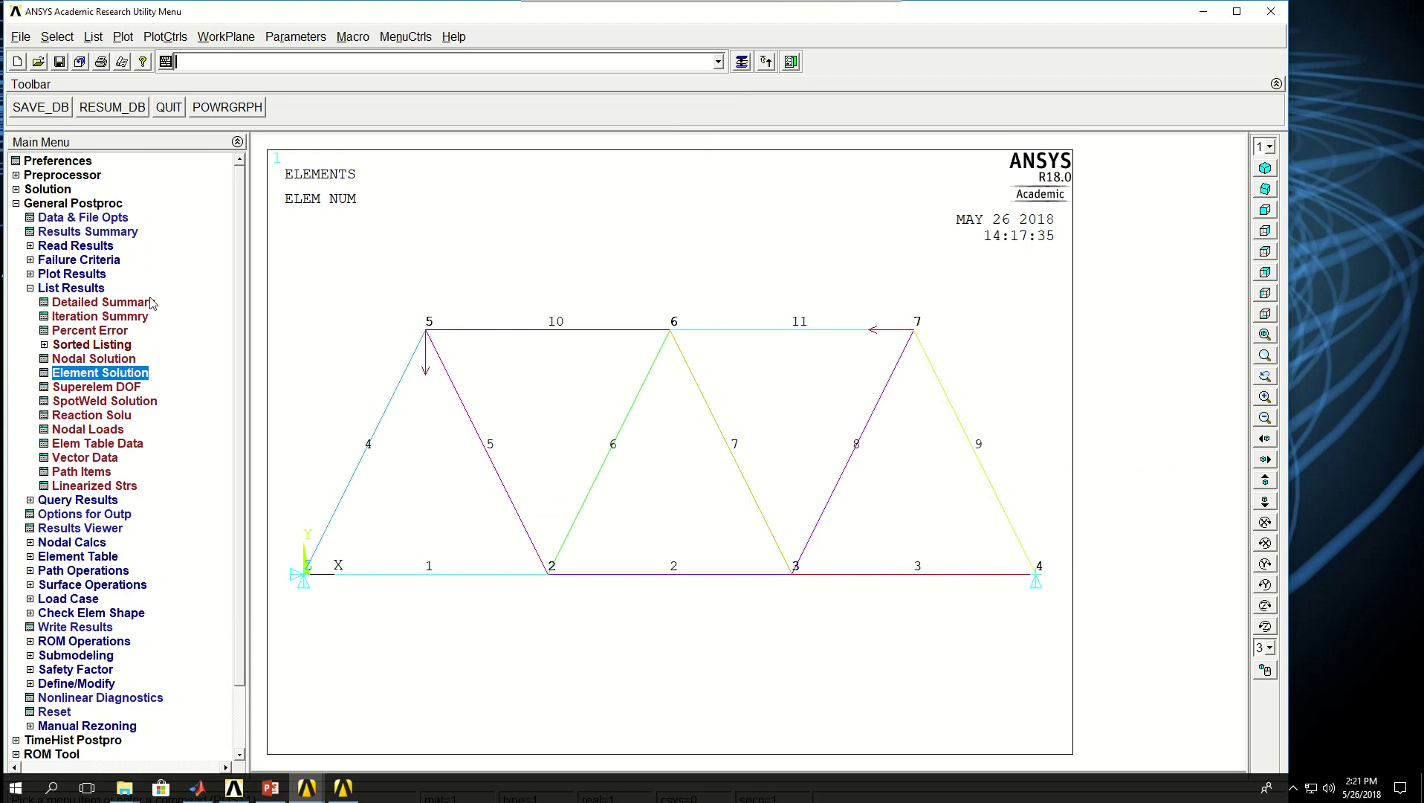
Step: Plot a nodal contour of the X-component of displacement on the truss
left_click(69, 275)
left_click(88, 302)
left_click(88, 318)
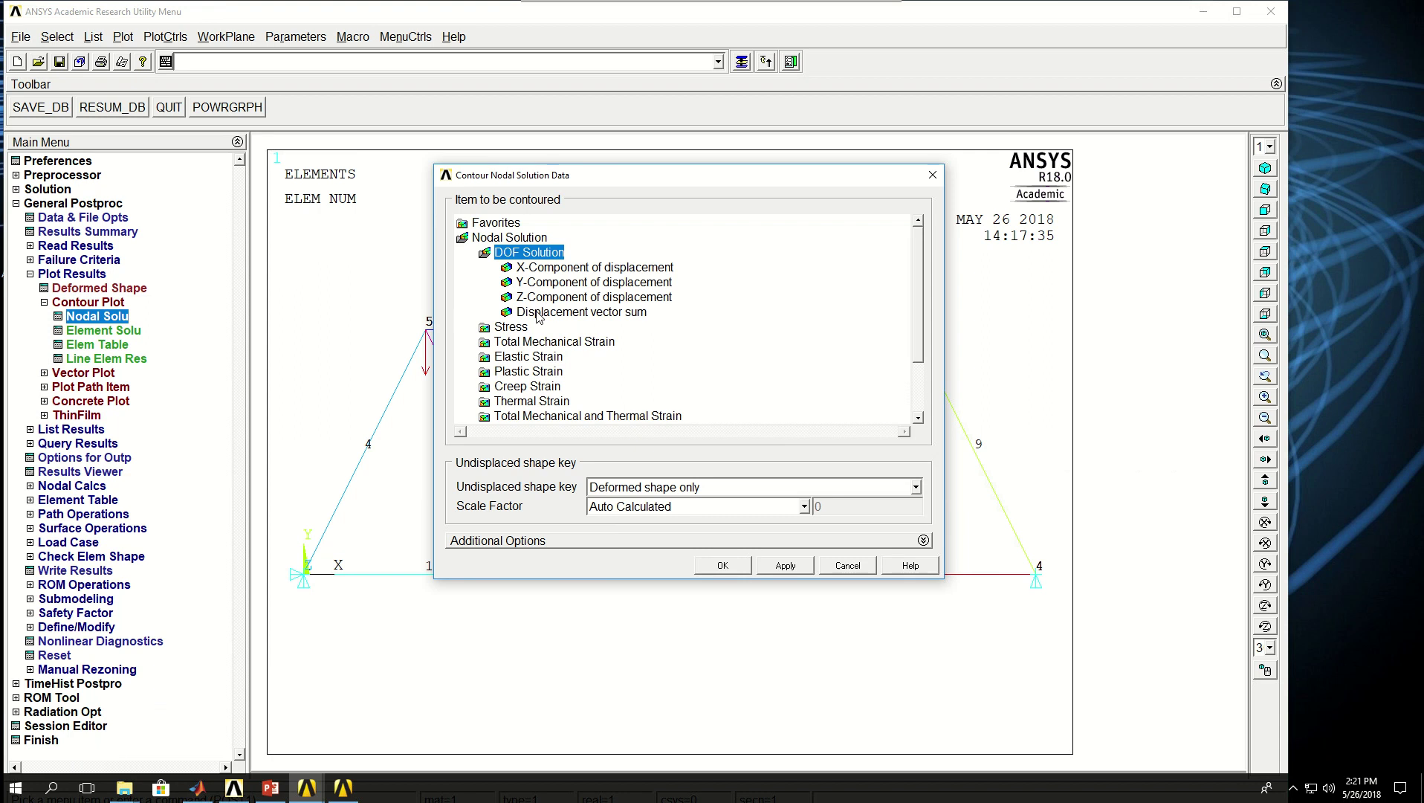
left_click(542, 313)
left_click(555, 269)
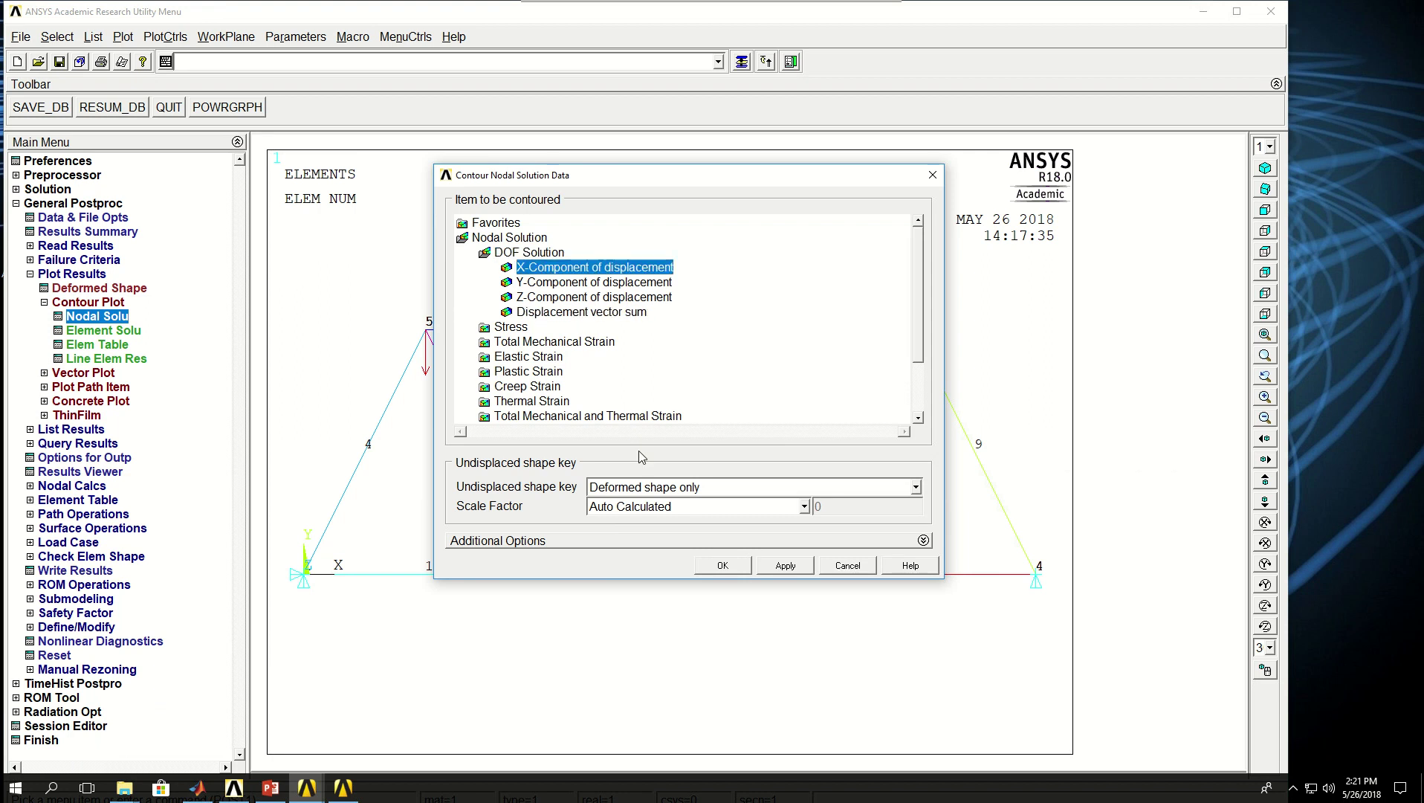
left_click(777, 568)
Step: Switch the nodal contour to the Y-component of displacement (UY) and close the settings
left_click_drag(681, 182, 1147, 46)
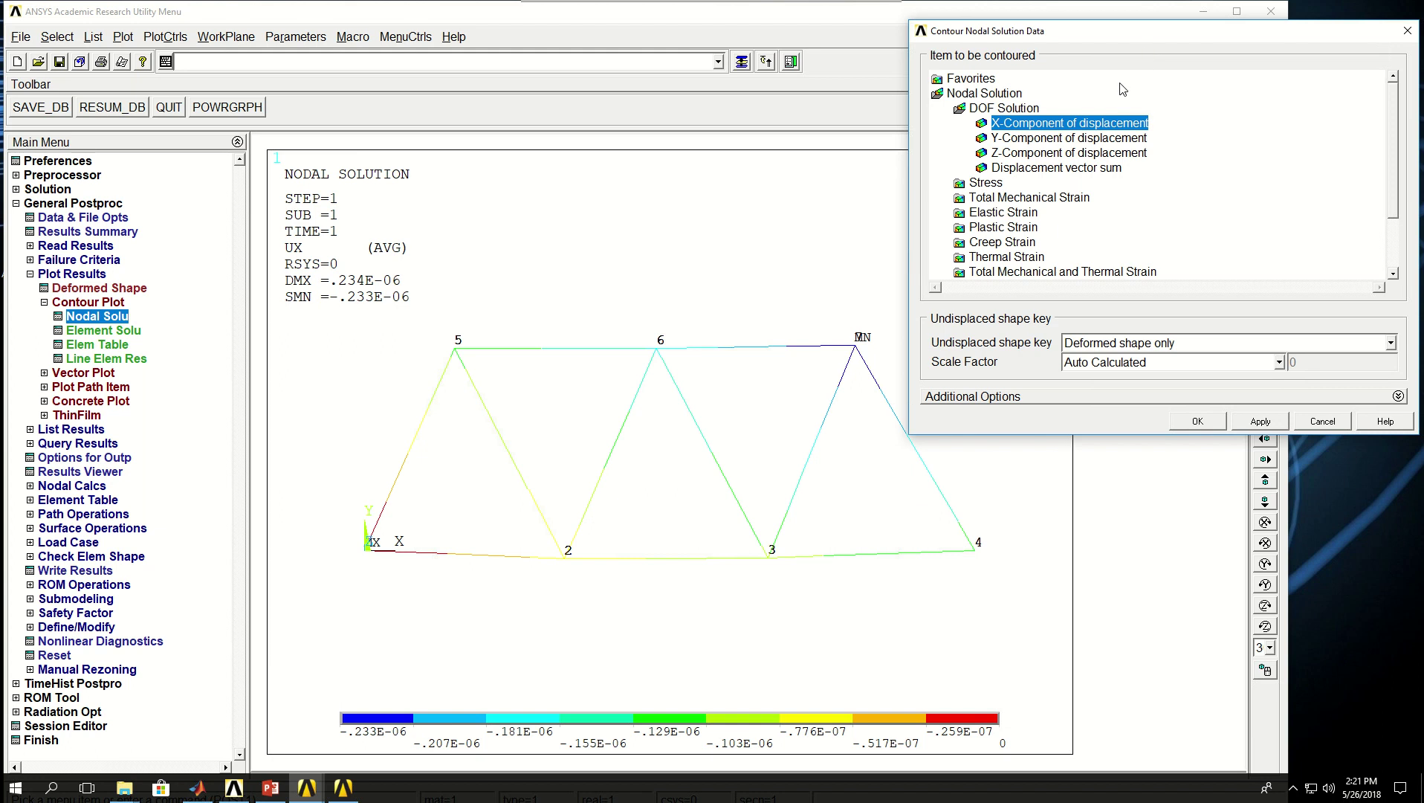
left_click(1024, 143)
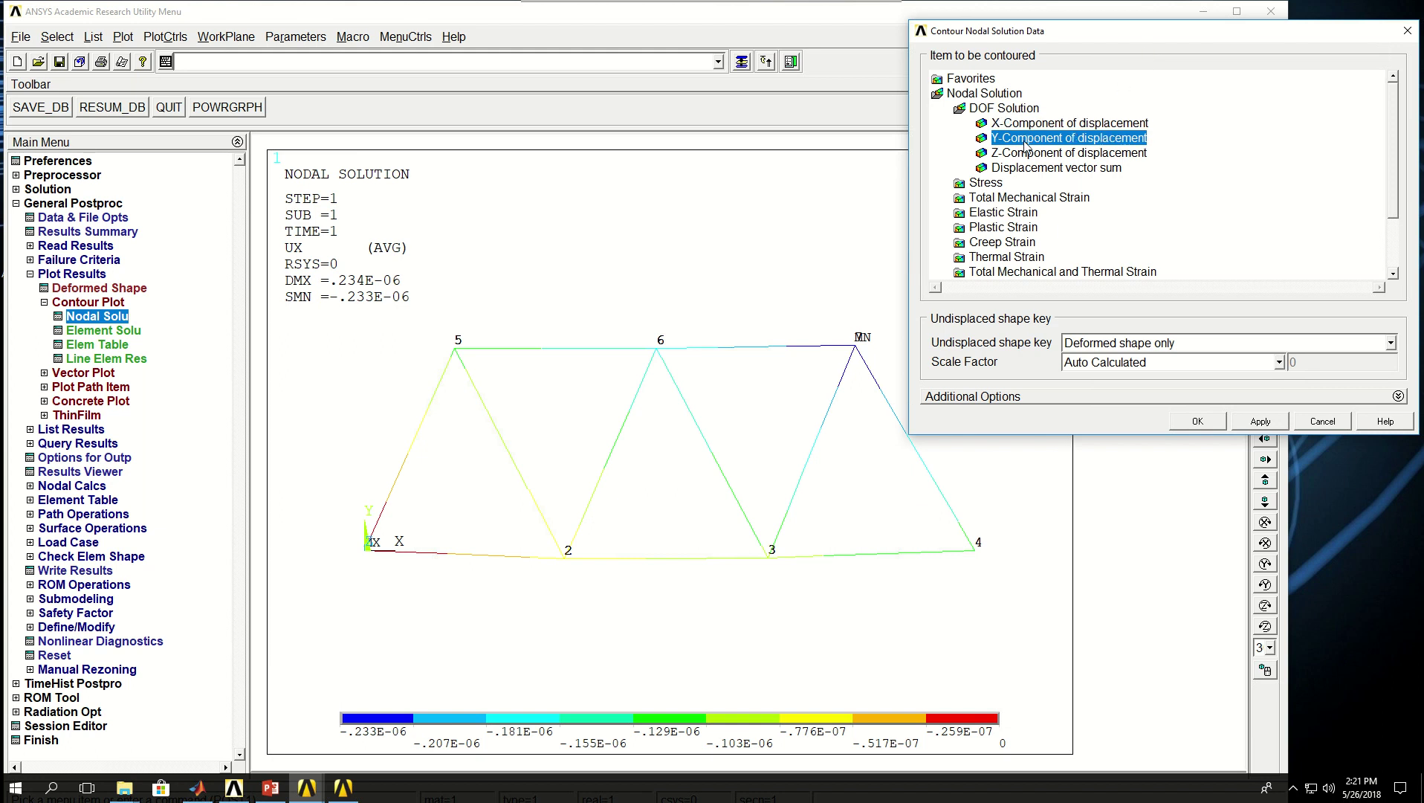
left_click(1259, 421)
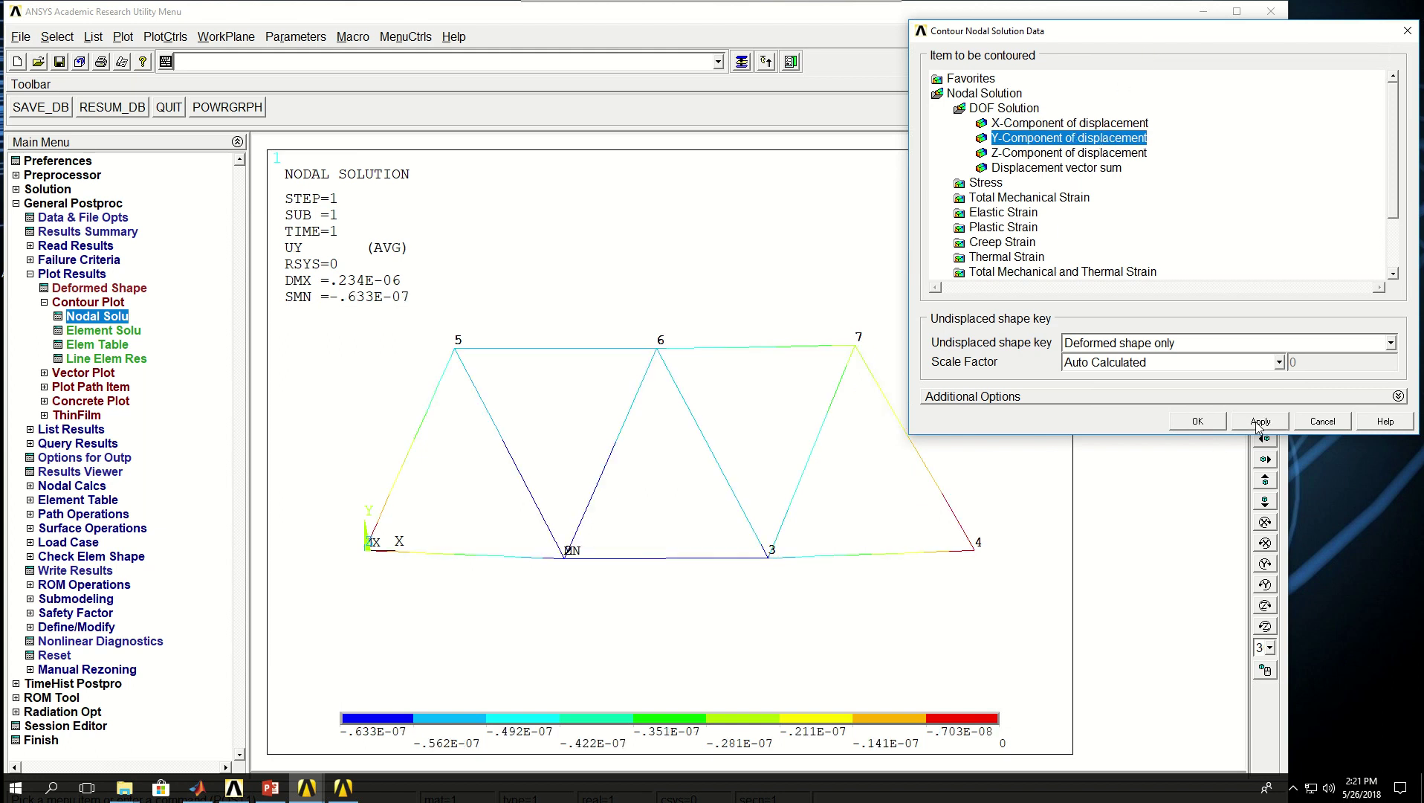
left_click(1322, 422)
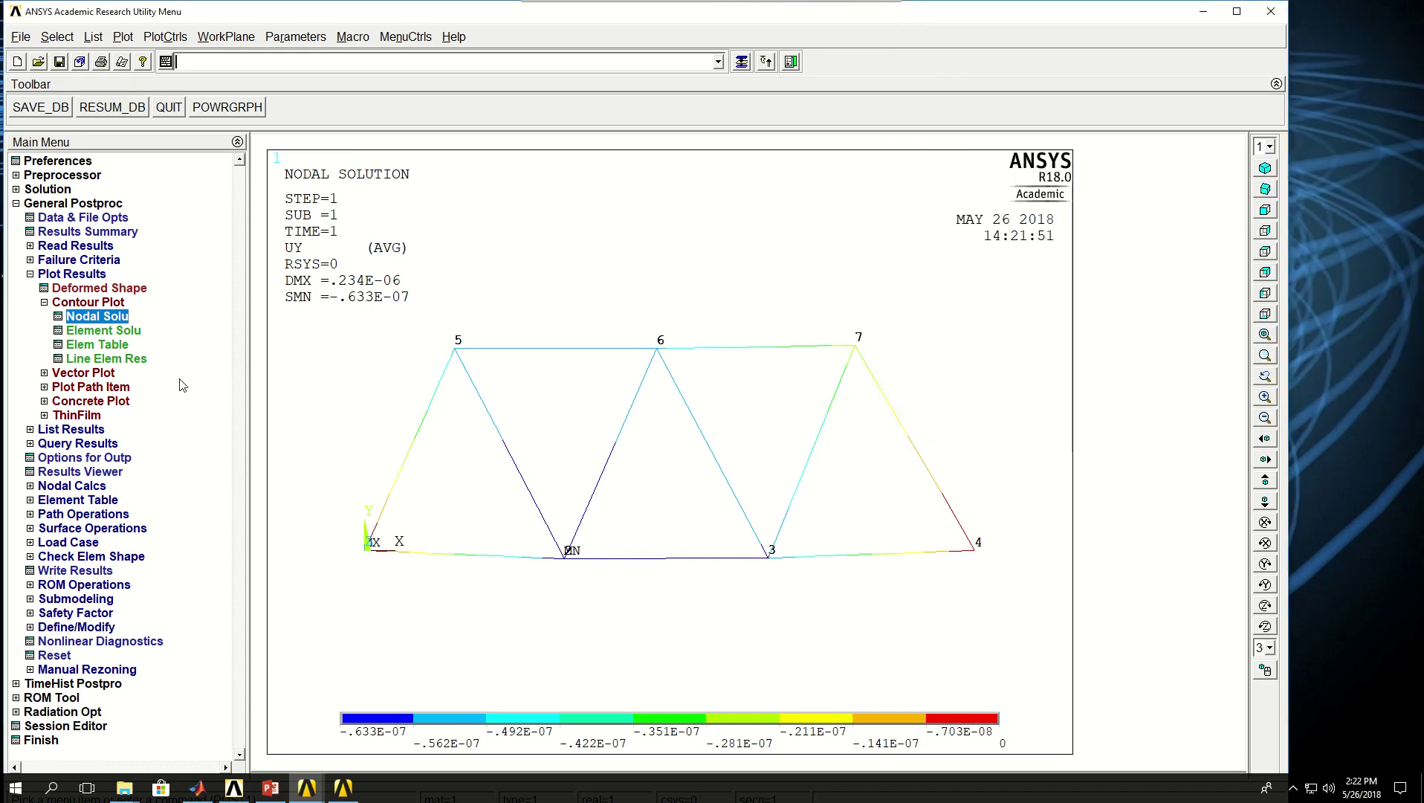